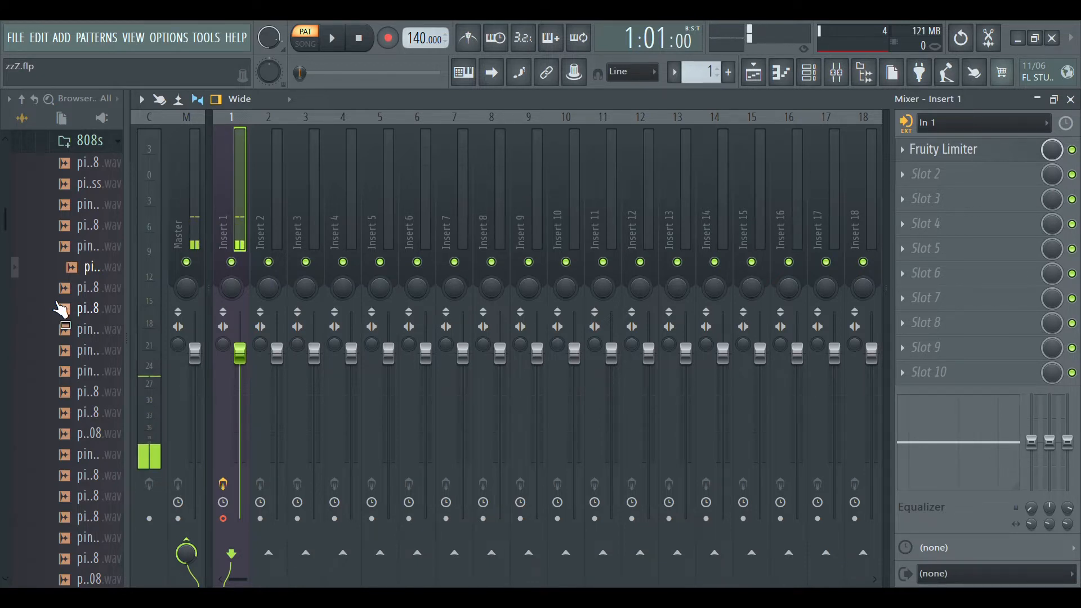
# - Bring up the channel rack and load the Nexus instrument in place of the Sampler
pyautogui.scroll(4, 84, 434)
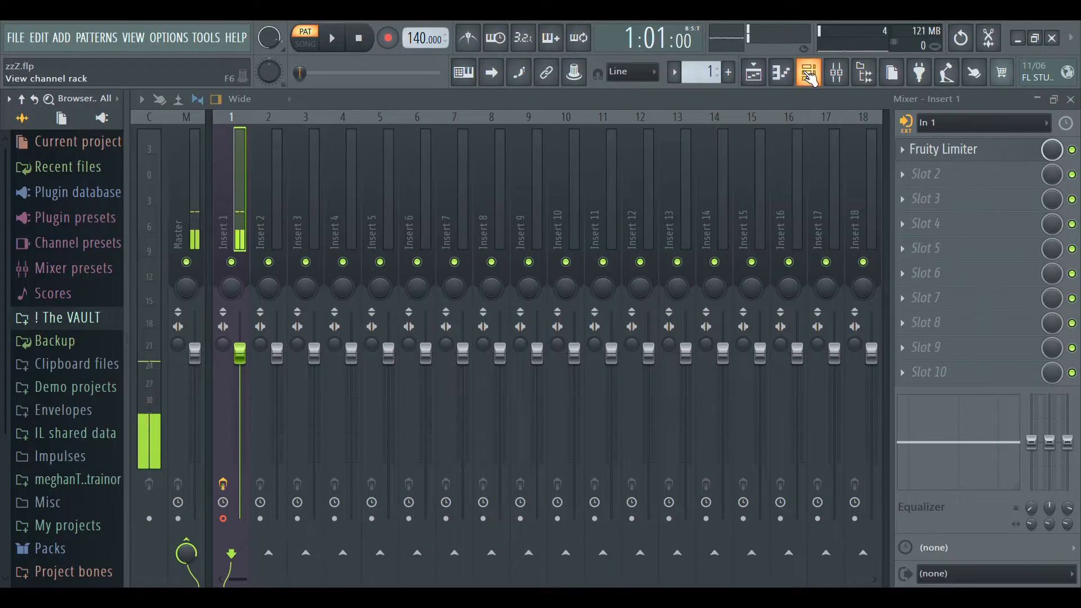
pyautogui.click(809, 74)
pyautogui.moveTo(659, 157); pyautogui.dragTo(356, 183)
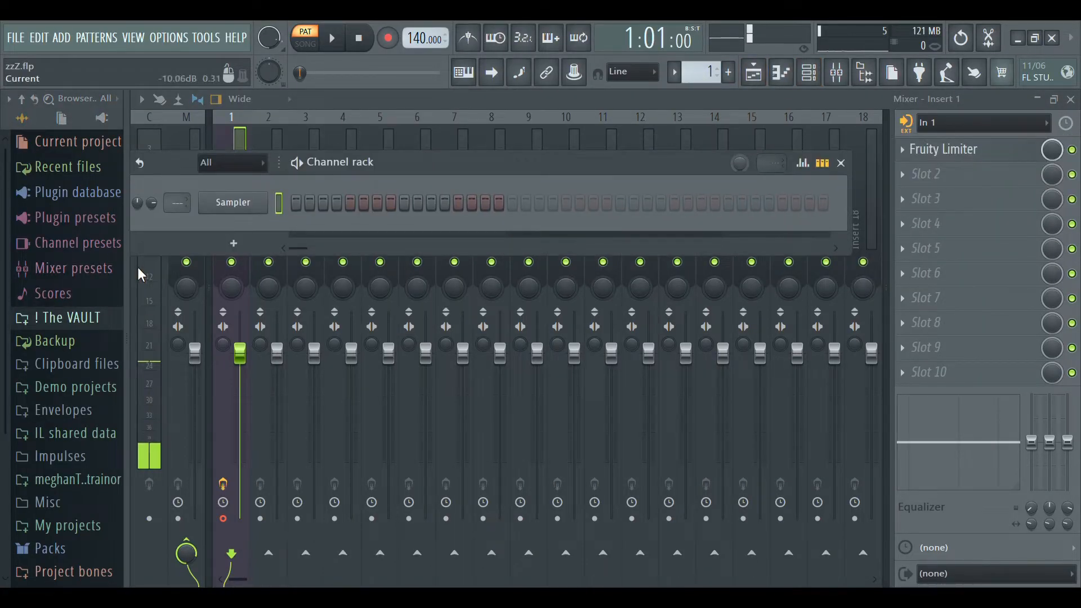
pyautogui.hotkey('alt', 'F8')
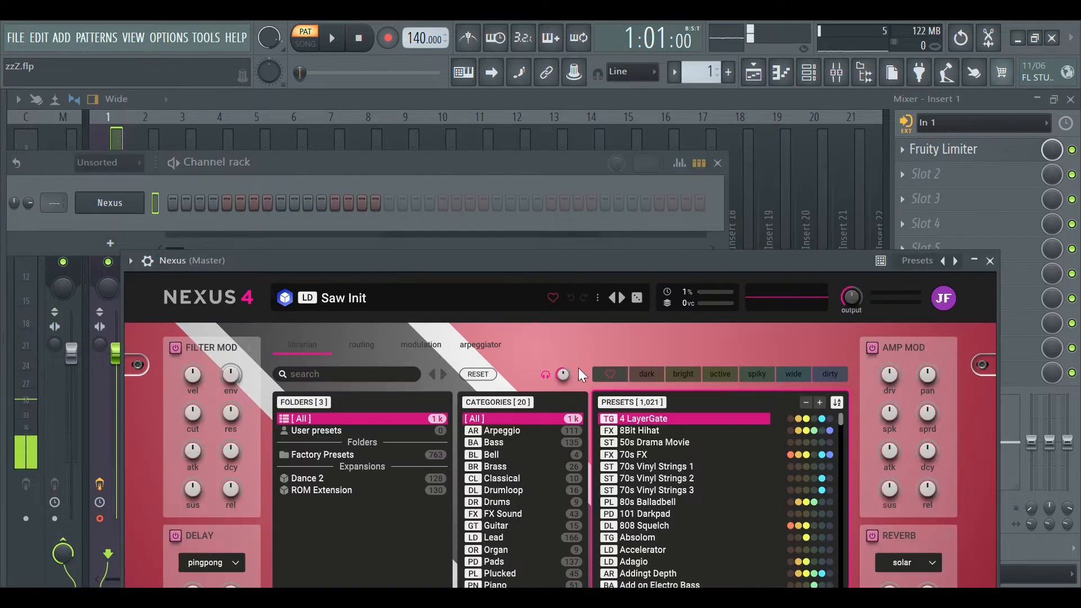
# - Filter the Nexus presets to the Piano category and browse the list
pyautogui.moveTo(399, 269); pyautogui.dragTo(337, 36)
pyautogui.click(432, 415)
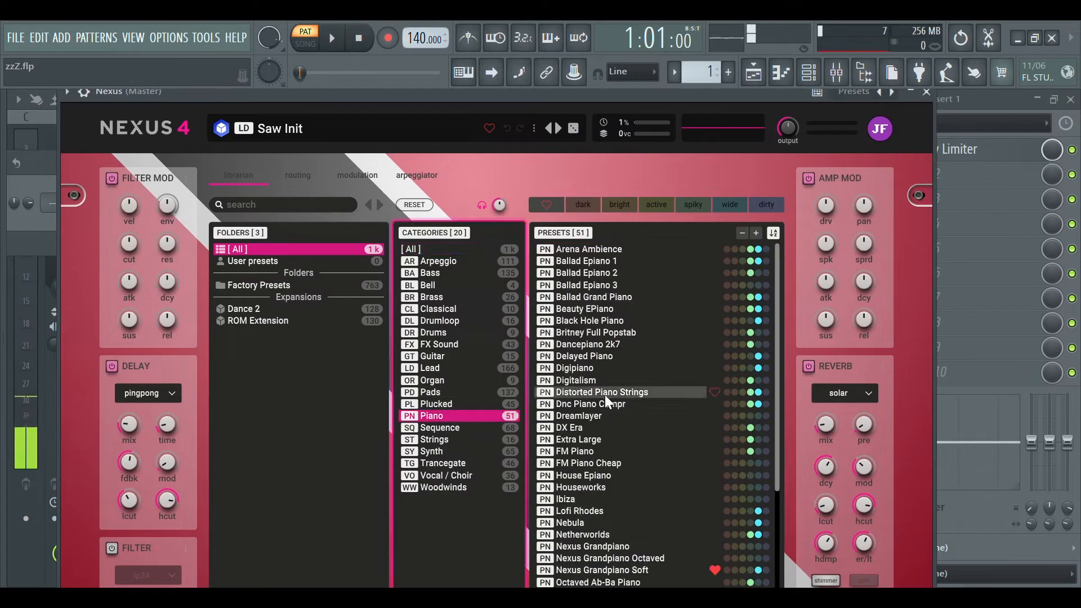
pyautogui.scroll(-5, 619, 428)
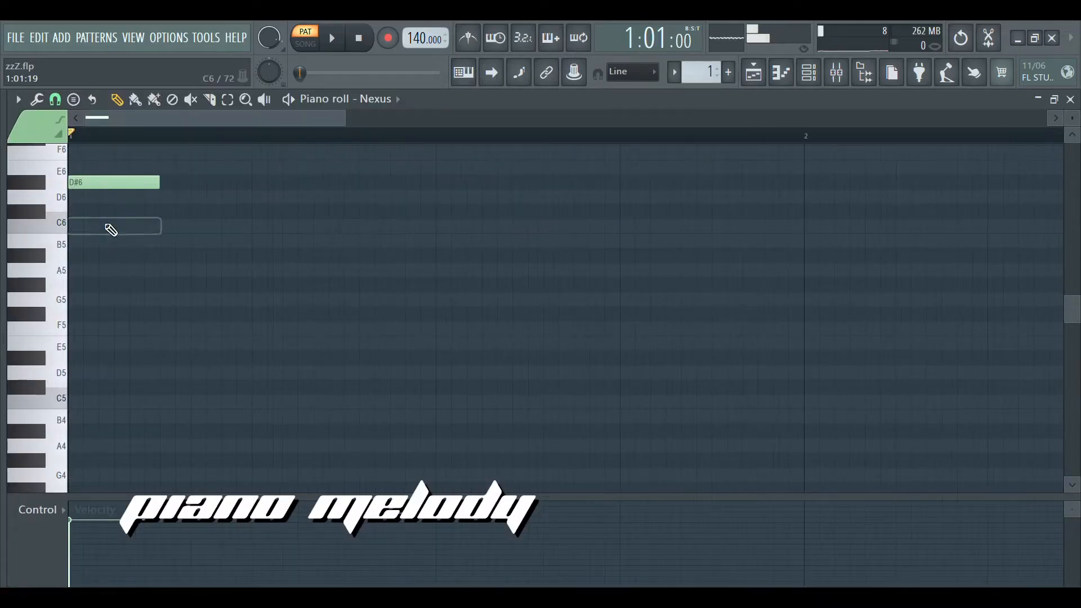
# - Build a motif at the start of bar 1 from half-beat G6 and F#6 notes and a one-beat D6, and play it back
pyautogui.moveTo(111, 230); pyautogui.dragTo(106, 219)
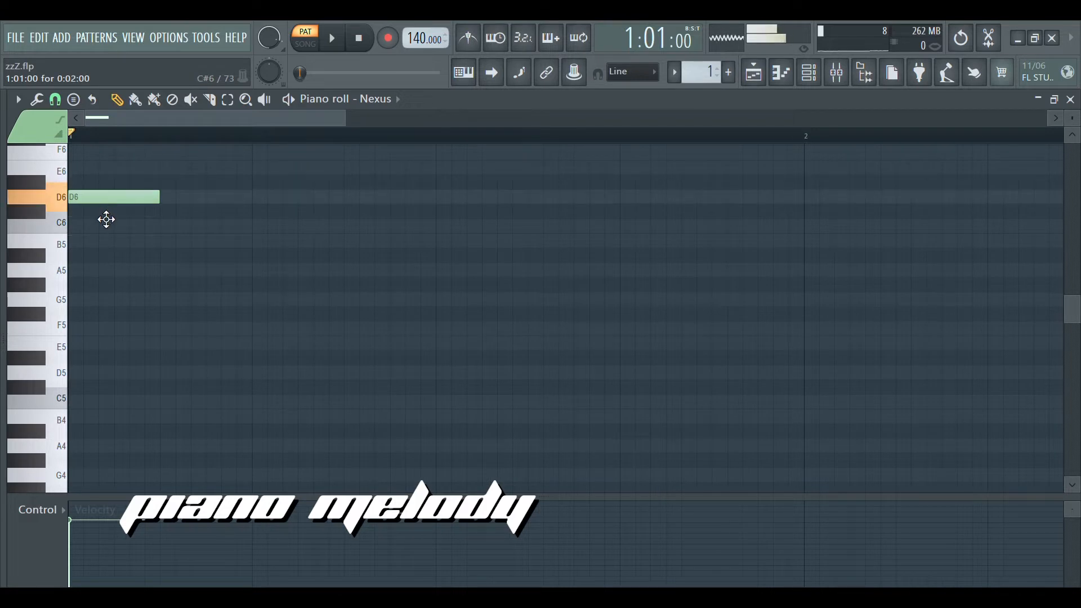
pyautogui.scroll(2, 120, 237)
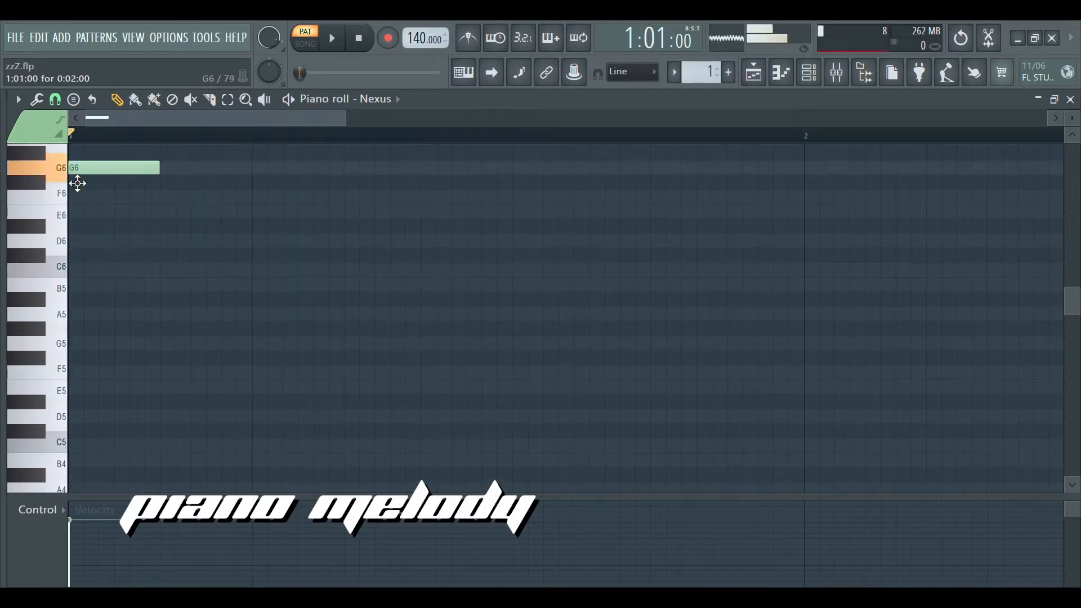
pyautogui.moveTo(272, 273); pyautogui.dragTo(277, 239)
pyautogui.press('space')
pyautogui.press('space')
pyautogui.press('space')
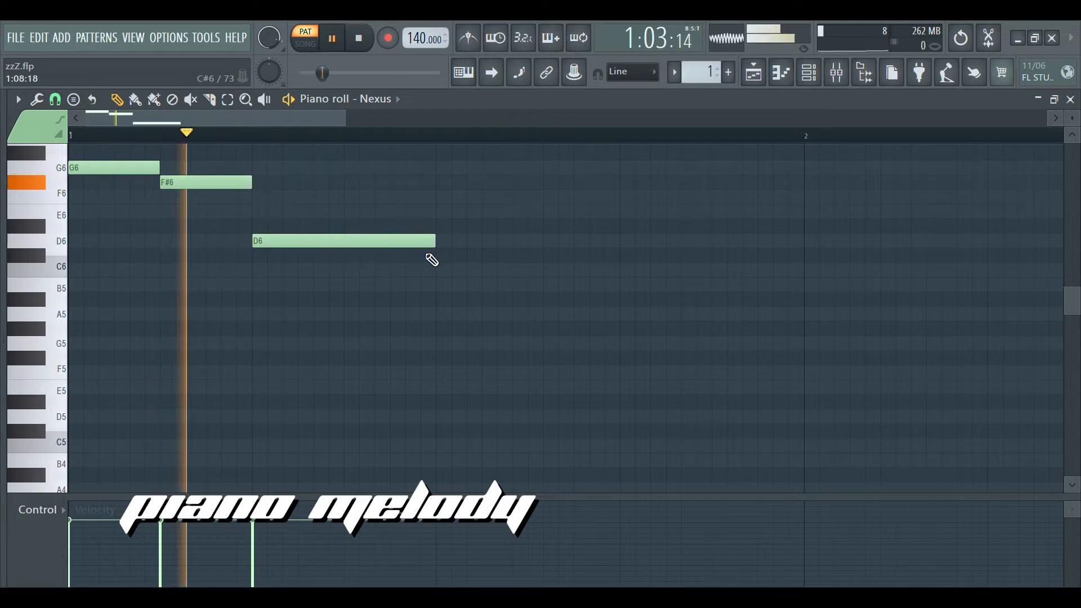
# - Duplicate the three-note motif until it fills bars 1 and 2
pyautogui.hotkey('ctrl', 'b')
pyautogui.scroll(-4, 411, 278)
pyautogui.hotkey('ctrl', 'b')
pyautogui.hotkey('ctrl', 'b')
pyautogui.hotkey('ctrl', 'd')
pyautogui.press('space')
# - Add a two-bar bass note at the start of bar 1 and lower it by octave to C3
pyautogui.scroll(-10, 144, 388)
pyautogui.moveTo(144, 385); pyautogui.dragTo(35, 386)
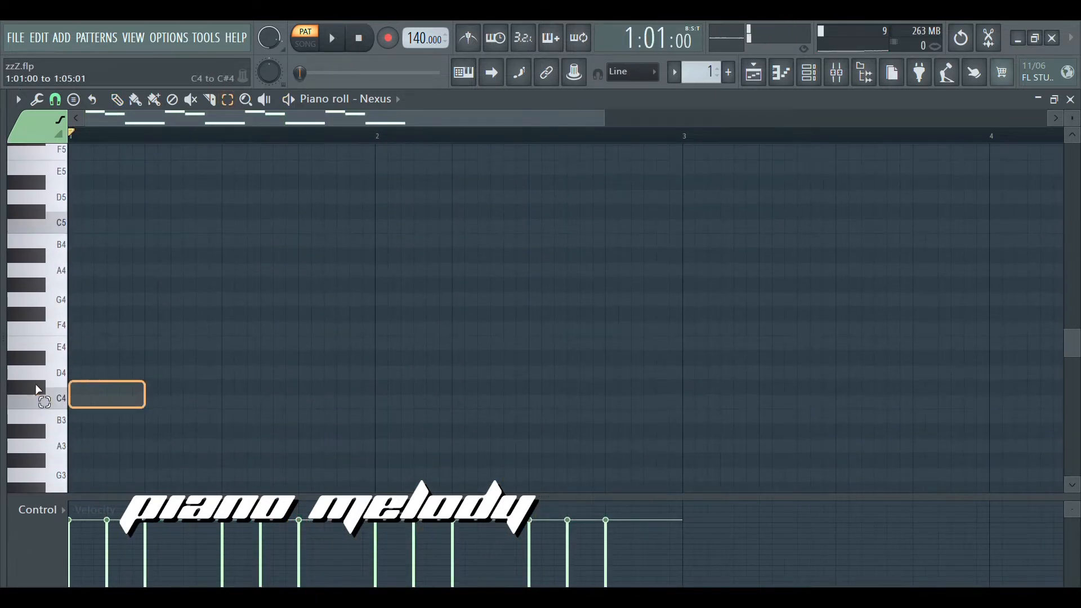
pyautogui.moveTo(154, 425); pyautogui.dragTo(11, 408)
pyautogui.rightClick(142, 399)
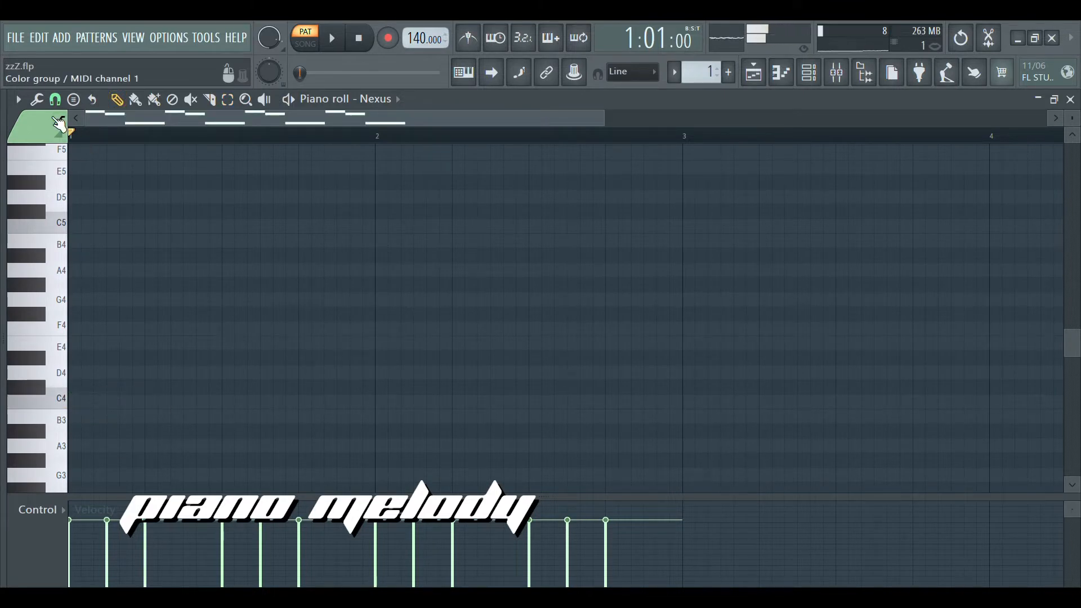
pyautogui.moveTo(107, 393); pyautogui.dragTo(684, 404)
pyautogui.scroll(3, 646, 349)
pyautogui.hotkey('ctrl', 'a')
pyautogui.press('space')
pyautogui.hotkey('ctrl', 'Down')
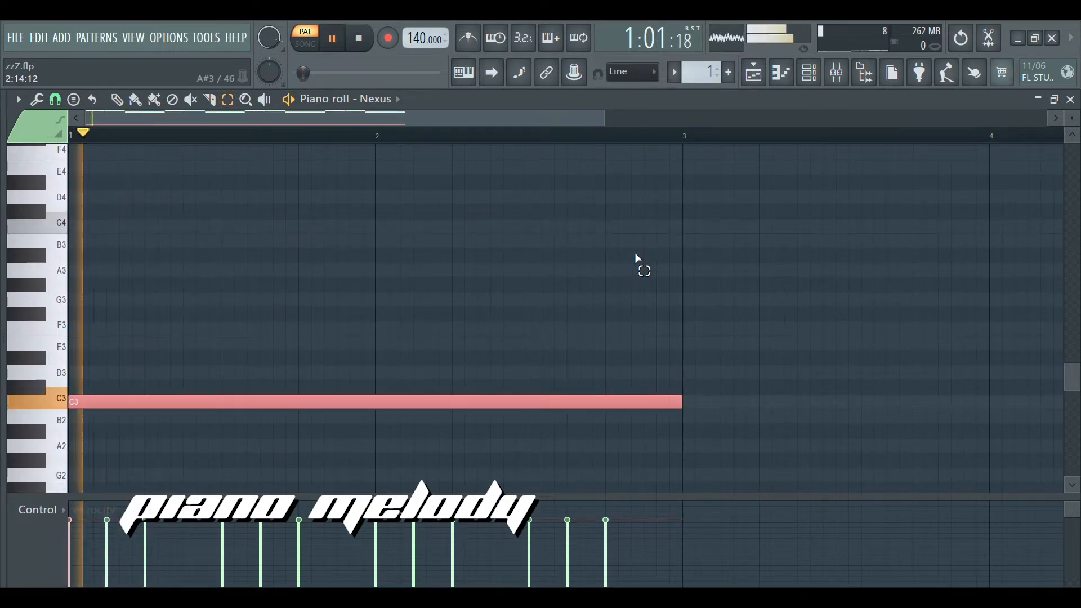
# - Add a two-bar D3 bass note at the start of bar 3
pyautogui.click(677, 285)
pyautogui.rightClick(685, 288)
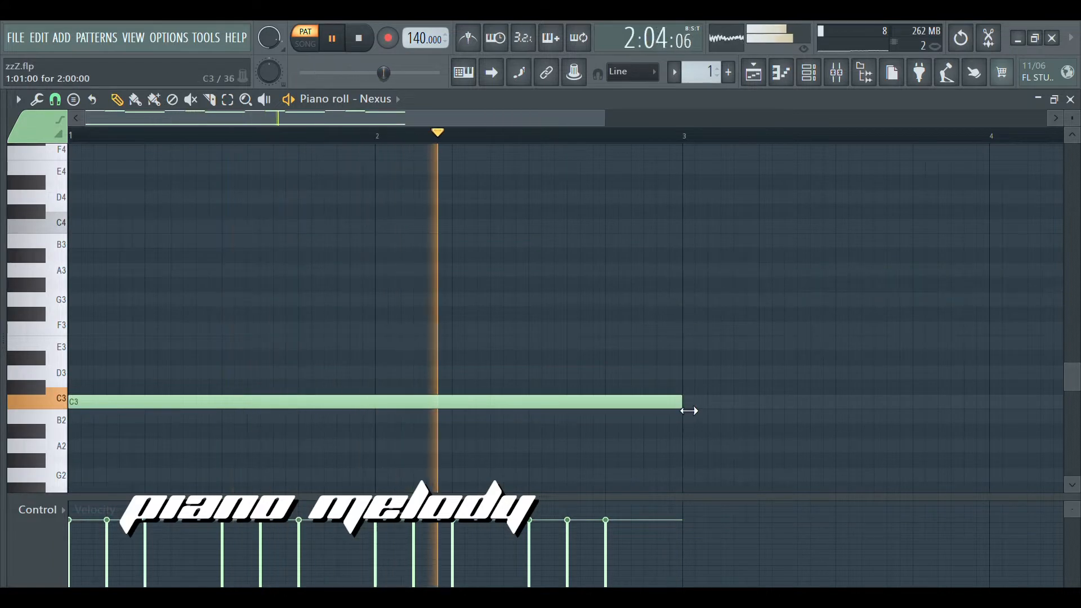
pyautogui.click(693, 374)
# - Duplicate the high melody notes from bars 1 and 2 into bars 3 and 4
pyautogui.keyDown('ctrl'); pyautogui.scroll(-4, 637, 398); pyautogui.keyUp('ctrl')
pyautogui.scroll(5, 495, 377)
pyautogui.scroll(4, 458, 349)
pyautogui.keyDown('ctrl'); pyautogui.scroll(-2, 417, 355); pyautogui.keyUp('ctrl')
pyautogui.keyDown('ctrl'); pyautogui.moveTo(443, 408); pyautogui.dragTo(2, 221); pyautogui.keyUp('ctrl')
pyautogui.hotkey('ctrl', 'b')
pyautogui.keyDown('ctrl'); pyautogui.click(637, 326); pyautogui.keyUp('ctrl')
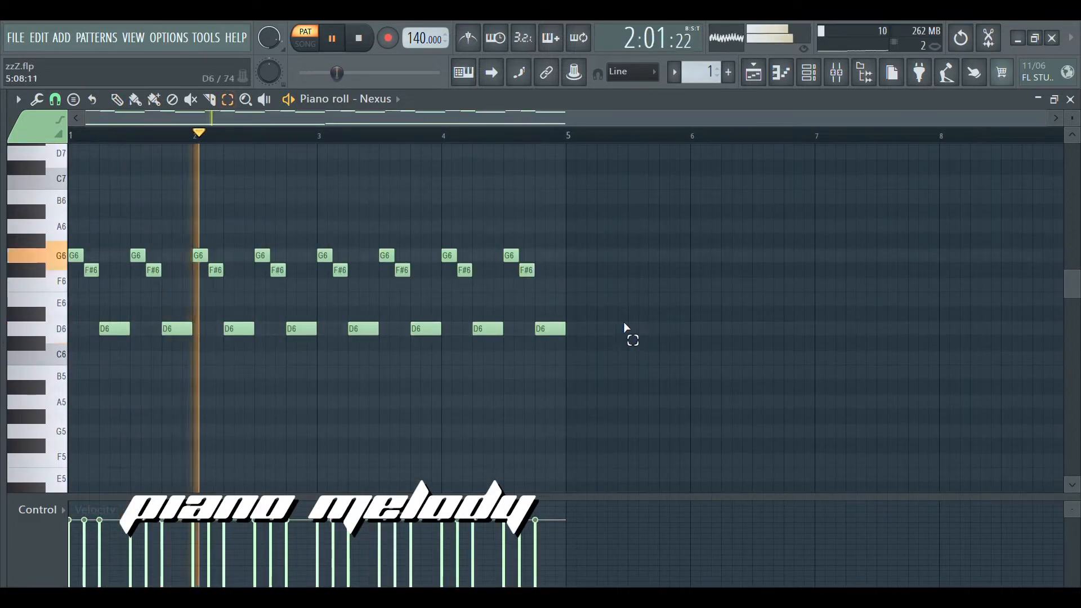
# - Duplicate the whole four-bar pattern, melody and bass, into bars 5 to 8
pyautogui.scroll(-7, 613, 361)
pyautogui.scroll(-5, 596, 394)
pyautogui.keyDown('ctrl'); pyautogui.scroll(-2, 602, 396); pyautogui.keyUp('ctrl')
pyautogui.hotkey('ctrl', 'b')
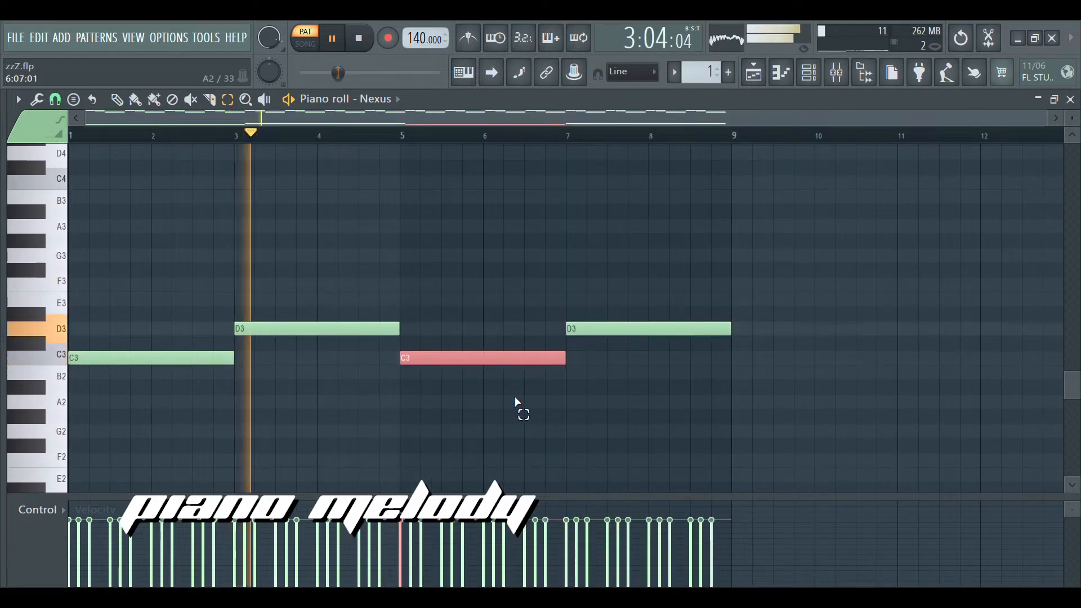
# - Raise the bass note at bar 5 to E3 and clear the selection
pyautogui.hotkey('shift', 'Up')
pyautogui.hotkey('shift', 'Up')
pyautogui.hotkey('shift', 'Up')
pyautogui.keyDown('ctrl'); pyautogui.click(515, 396); pyautogui.keyUp('ctrl')
pyautogui.keyDown('ctrl'); pyautogui.scroll(3, 137, 208); pyautogui.keyUp('ctrl')
# - Add a two-bar C4 note at the start of bar 1, an octave above the first bass note
pyautogui.moveTo(152, 117); pyautogui.dragTo(67, 139)
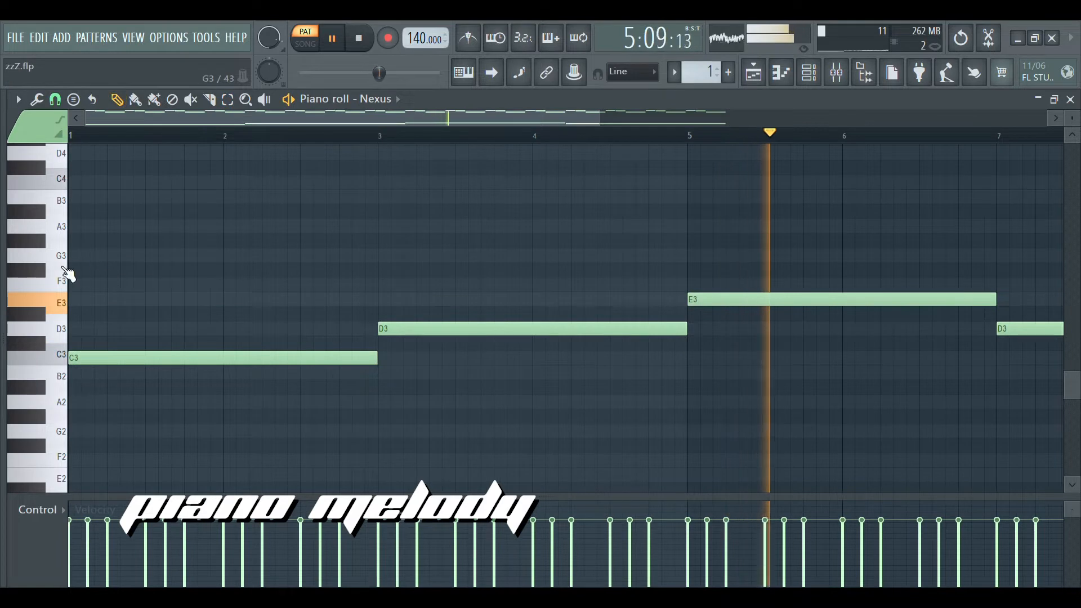
pyautogui.keyDown('ctrl'); pyautogui.scroll(2, 103, 198); pyautogui.keyUp('ctrl')
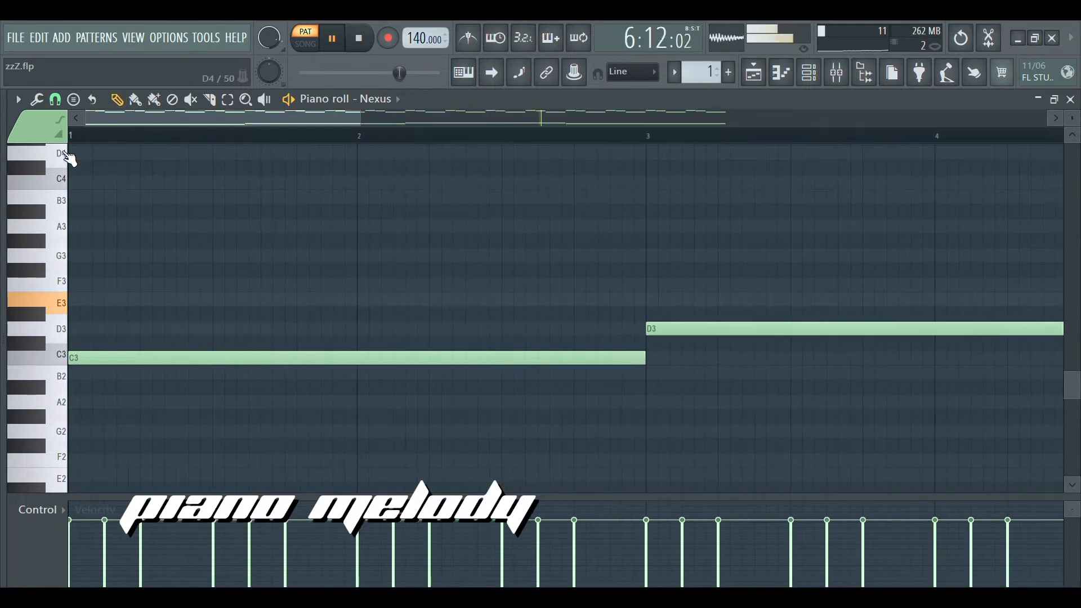
pyautogui.scroll(2, 119, 363)
pyautogui.press('space')
pyautogui.click(130, 328)
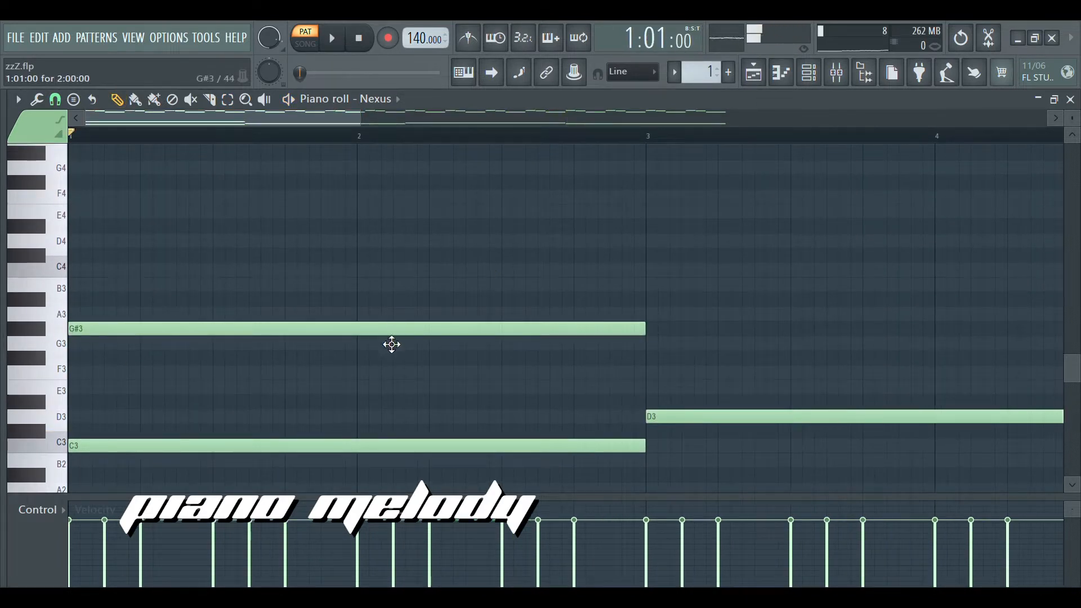
pyautogui.moveTo(391, 344); pyautogui.dragTo(387, 286)
# - Examine how the high melody notes and the bass notes are laid out across the eight bars
pyautogui.click(825, 82)
pyautogui.click(825, 82)
pyautogui.scroll(3, 379, 292)
pyautogui.scroll(9, 383, 292)
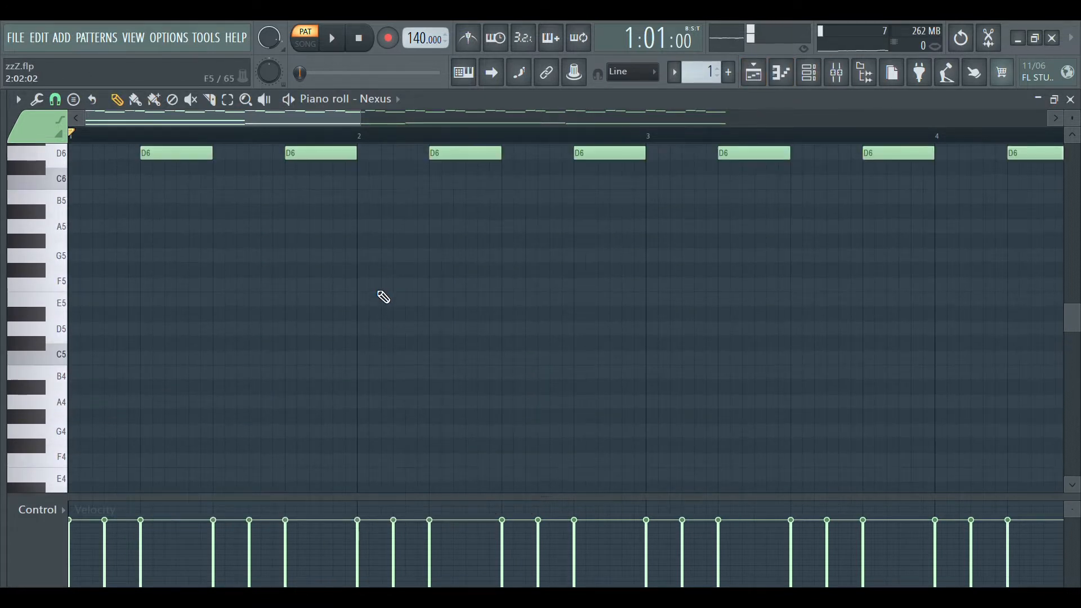
pyautogui.scroll(-10, 379, 293)
pyautogui.scroll(-1, 316, 282)
pyautogui.scroll(3, 316, 282)
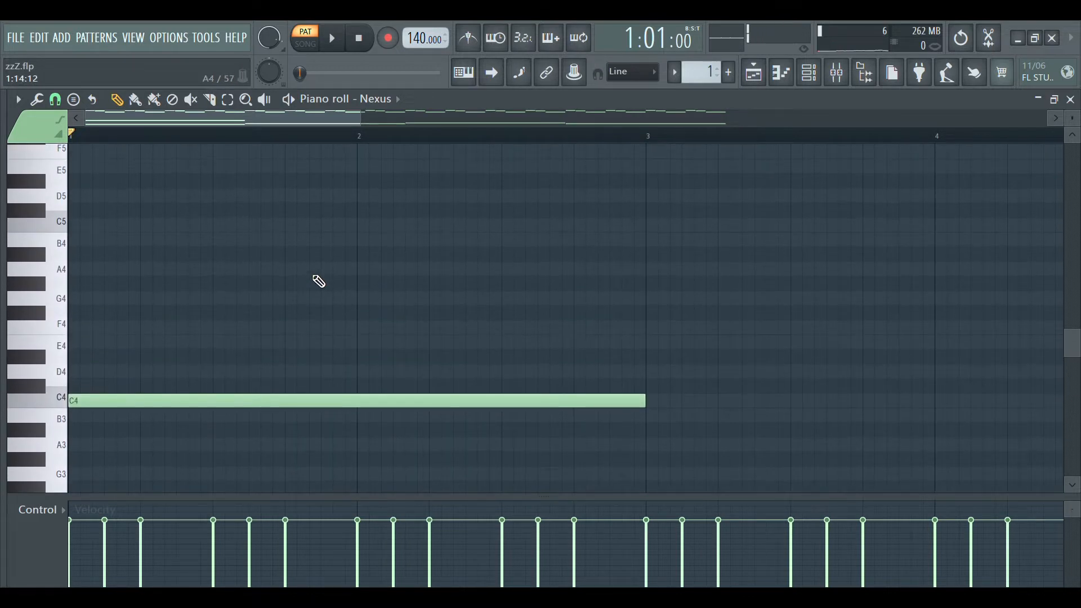
pyautogui.scroll(4, 312, 283)
pyautogui.press('e')
pyautogui.keyDown('ctrl'); pyautogui.scroll(-3, 265, 270); pyautogui.keyUp('ctrl')
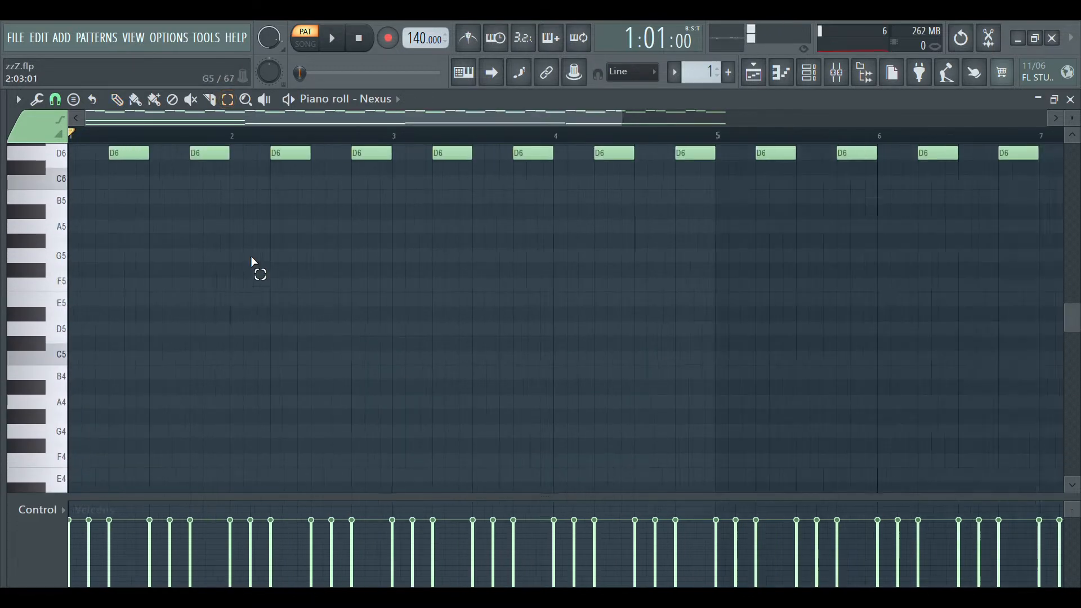
pyautogui.scroll(-9, 265, 289)
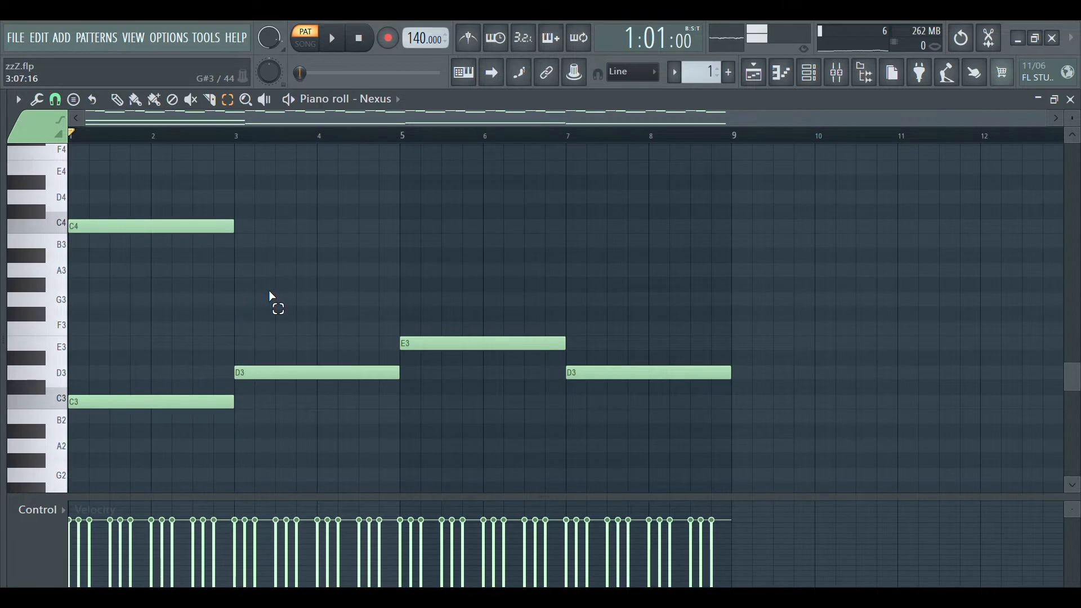
pyautogui.scroll(10, 289, 301)
pyautogui.scroll(6, 586, 313)
pyautogui.scroll(-1, 586, 318)
# - Select the melody notes and the bass notes in turn to review the separate layers of the pattern
pyautogui.moveTo(842, 400); pyautogui.dragTo(66, 445)
pyautogui.scroll(-4, 789, 388)
pyautogui.moveTo(802, 388); pyautogui.dragTo(45, 118)
pyautogui.click(605, 410)
pyautogui.moveTo(868, 389); pyautogui.dragTo(4, 197)
pyautogui.click(563, 358)
pyautogui.scroll(-12, 212, 359)
pyautogui.moveTo(149, 267); pyautogui.dragTo(580, 346)
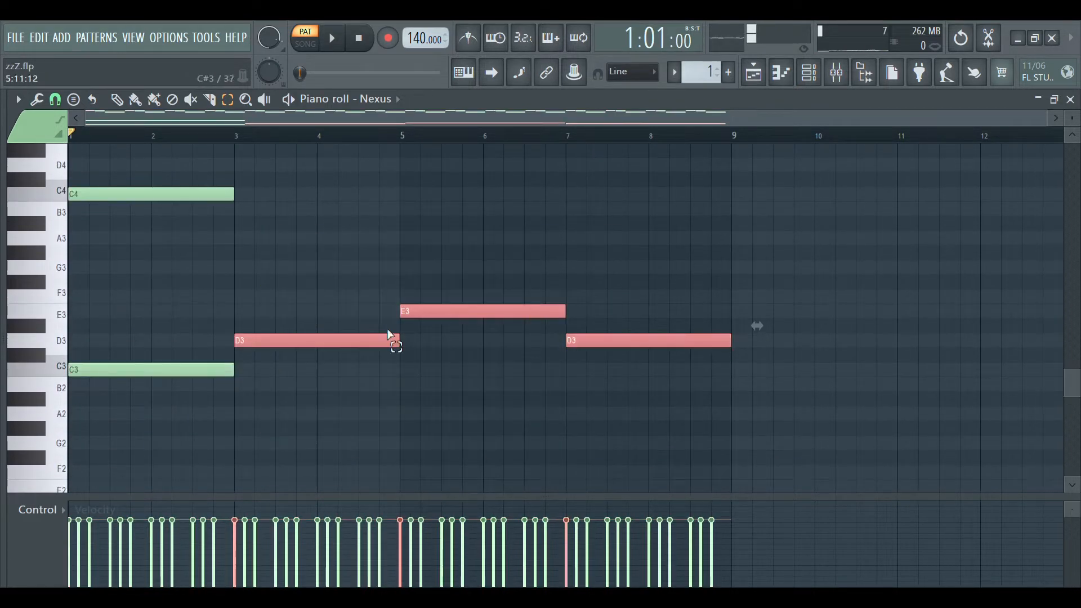
pyautogui.click(598, 307)
pyautogui.scroll(7, 450, 270)
pyautogui.moveTo(919, 362); pyautogui.dragTo(317, 216)
pyautogui.scroll(-11, 528, 305)
pyautogui.scroll(4, 315, 338)
pyautogui.moveTo(164, 272); pyautogui.dragTo(561, 422)
pyautogui.scroll(-4, 281, 405)
pyautogui.click(573, 428)
# - Double the remaining bass notes an octave higher with two-bar D4 at bar 3, E4 at bar 5 and D4 at bar 7
pyautogui.scroll(6, 608, 321)
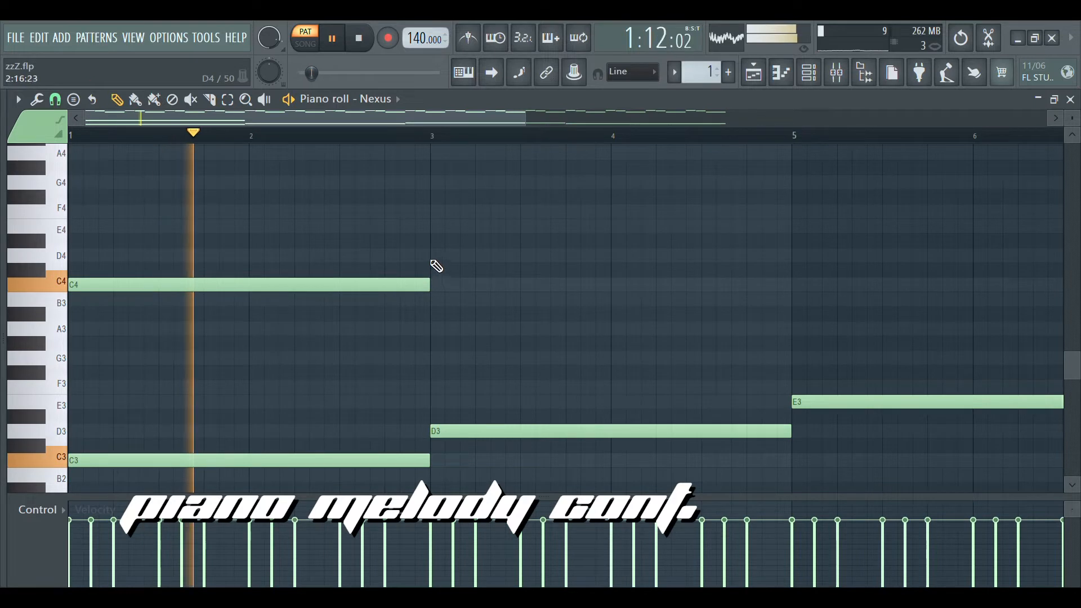
pyautogui.click(450, 256)
pyautogui.click(477, 270)
pyautogui.rightClick(479, 277)
pyautogui.scroll(-2, 531, 314)
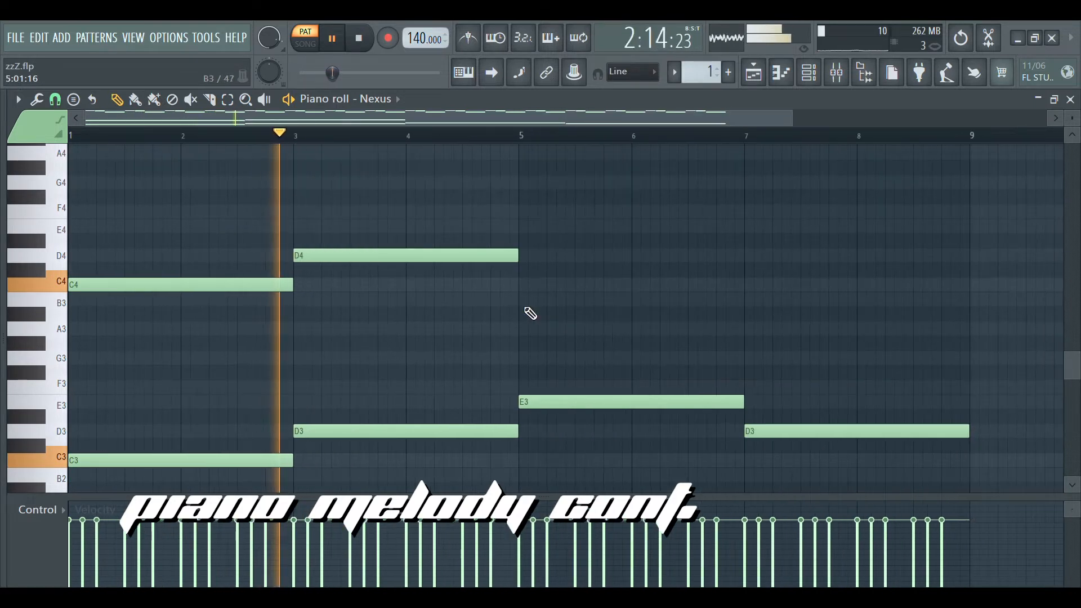
pyautogui.scroll(2, 529, 311)
pyautogui.click(540, 227)
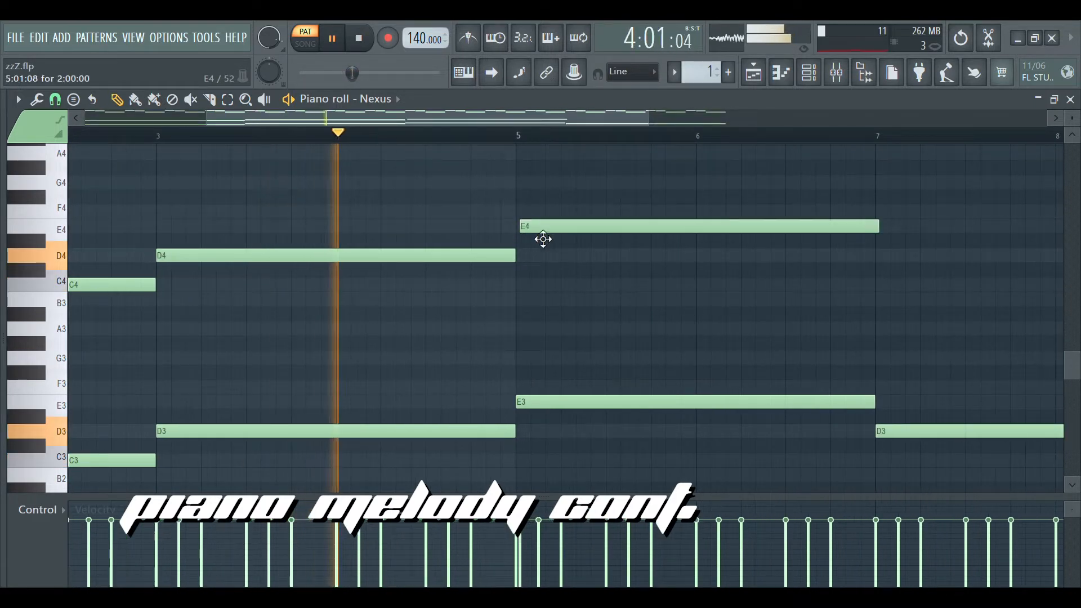
pyautogui.scroll(-1, 500, 270)
pyautogui.scroll(1, 506, 273)
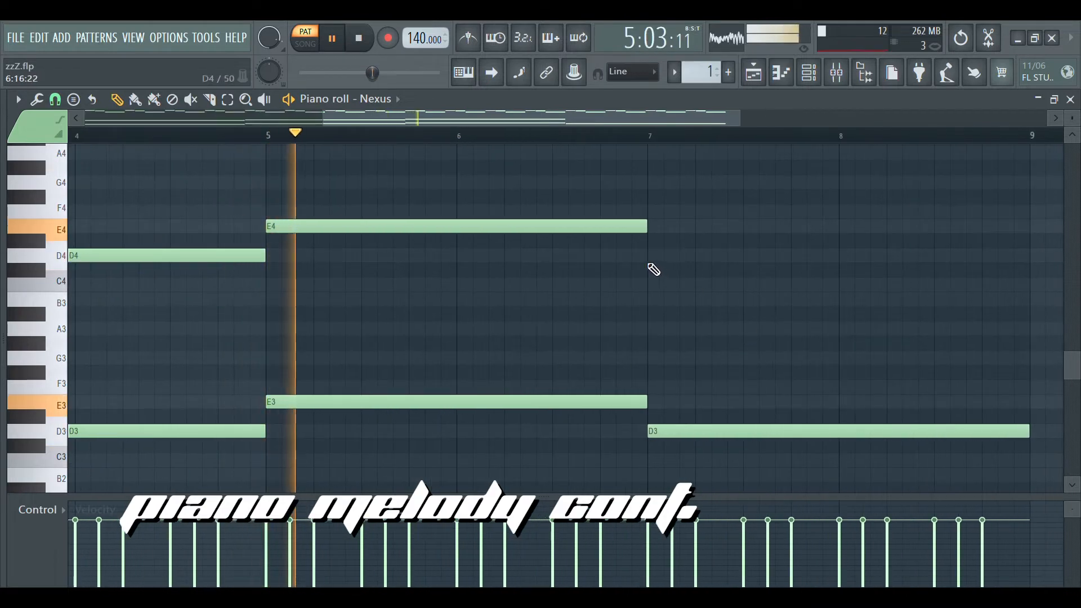
pyautogui.click(664, 259)
# - Add a two-bar D5 note on the second beat of bar 1 and play the pattern from the start
pyautogui.moveTo(452, 120); pyautogui.dragTo(211, 121)
pyautogui.scroll(3, 180, 268)
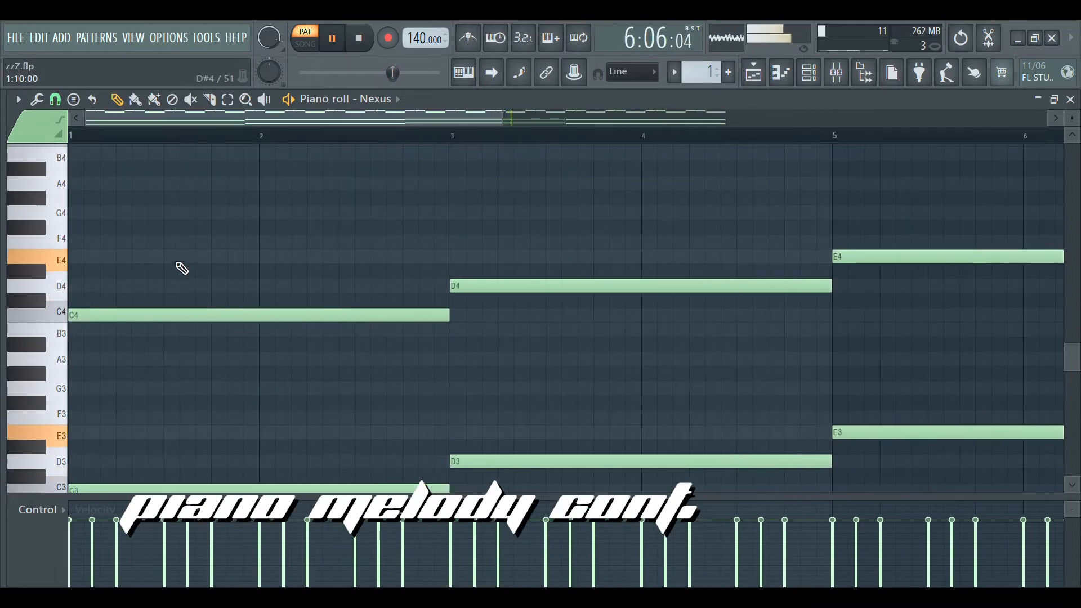
pyautogui.press('space')
pyautogui.press('space')
pyautogui.press('space')
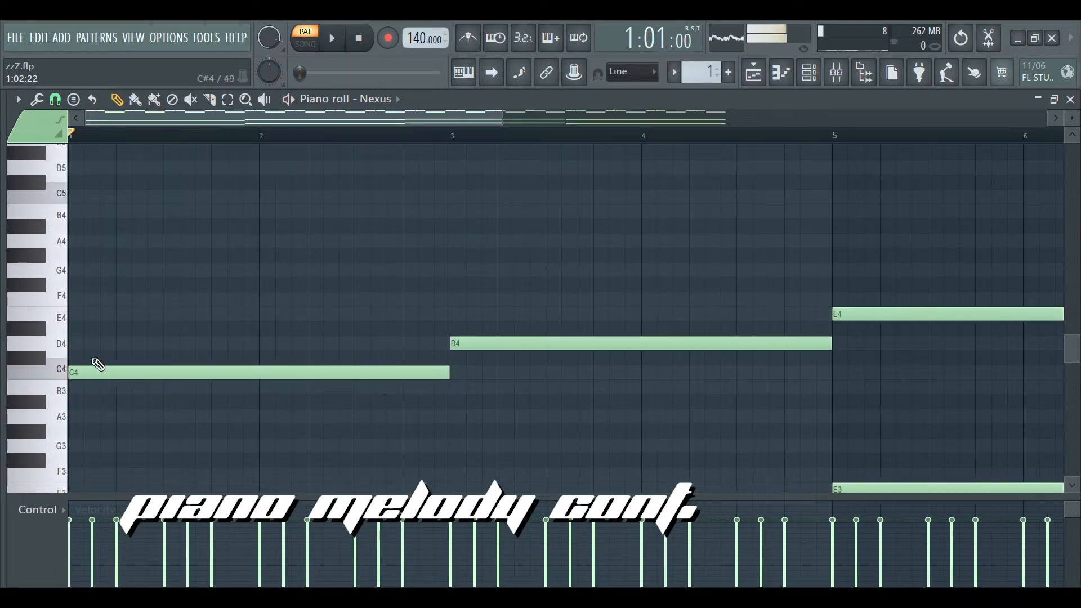
pyautogui.click(132, 242)
pyautogui.moveTo(131, 243); pyautogui.dragTo(129, 165)
pyautogui.scroll(3, 169, 229)
pyautogui.press('space')
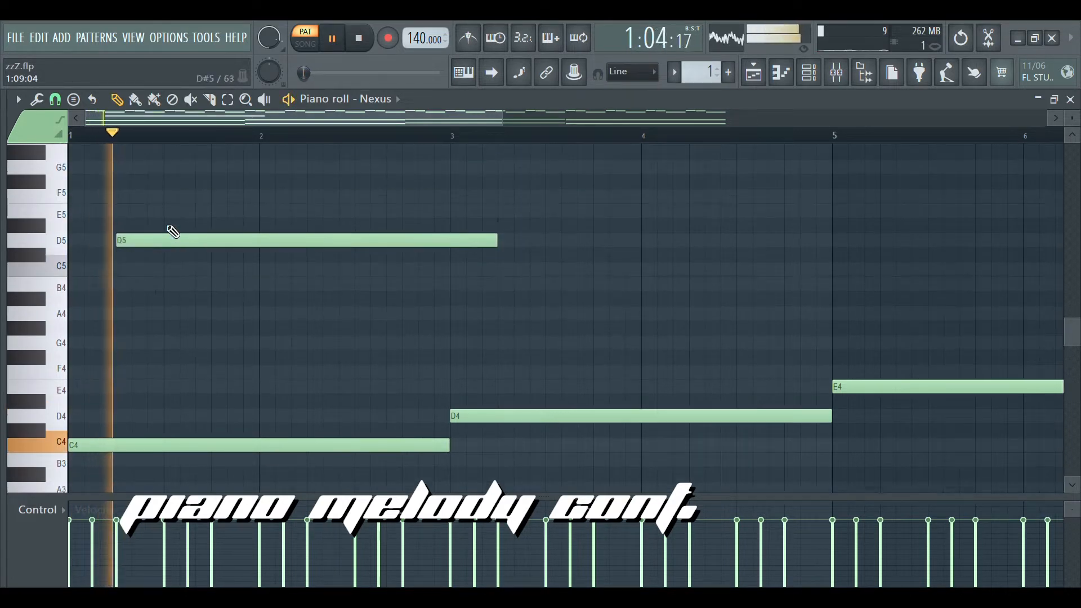
# - Add two-bar notes G4 on beat 4 of bar 1 and A4 on beat 4 of bar 2, checking against playback
pyautogui.click(170, 314)
pyautogui.press('space')
pyautogui.moveTo(180, 328); pyautogui.dragTo(241, 366)
pyautogui.press('space')
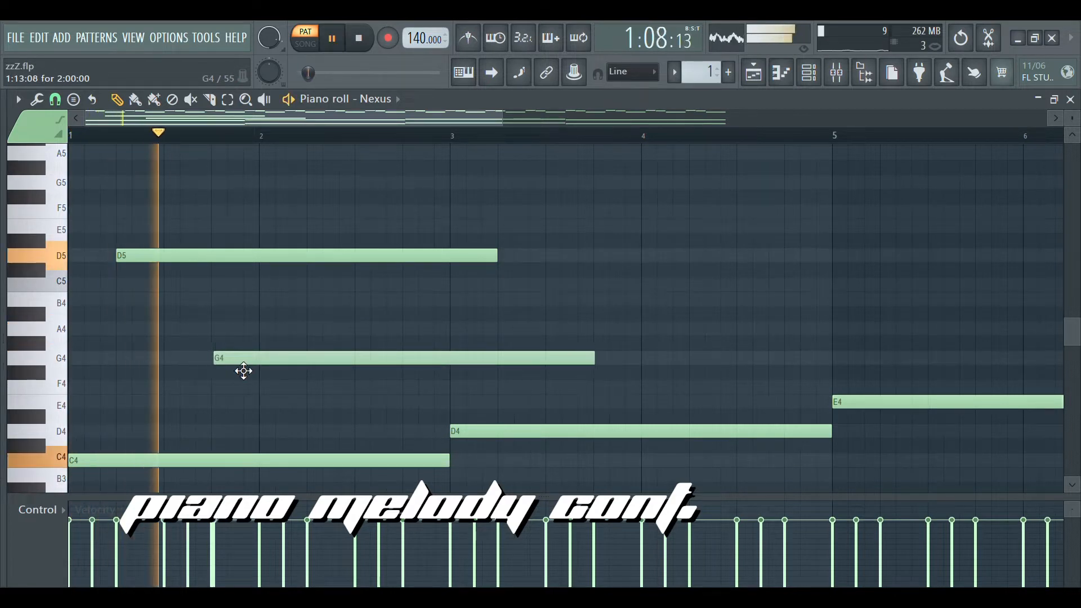
pyautogui.click(410, 331)
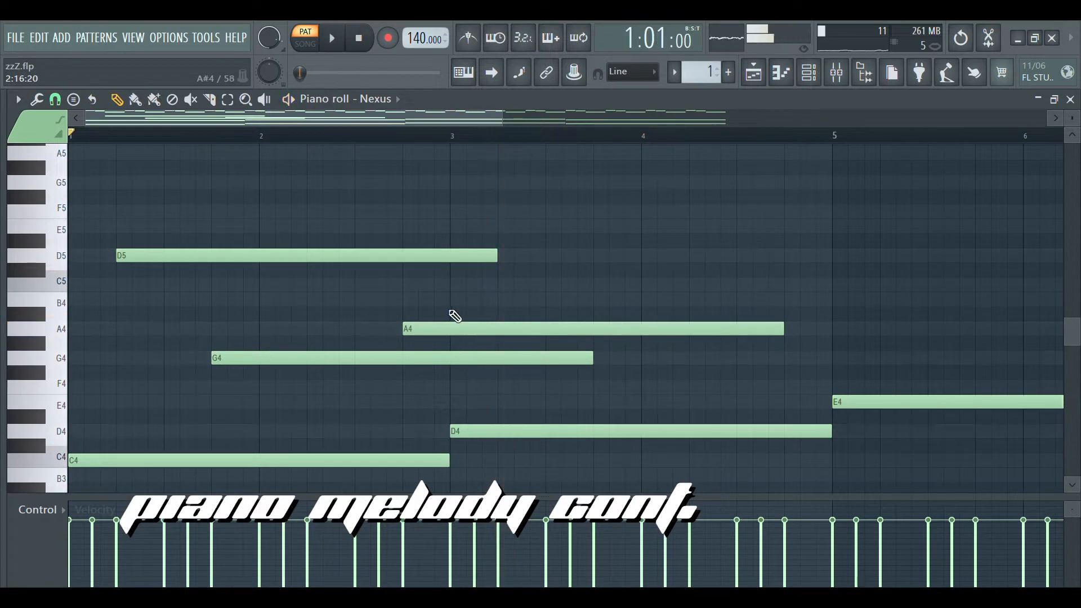
# - Try a two-bar B4 note near the start of bar 3 and C5 notes just after it
pyautogui.click(459, 304)
pyautogui.click(497, 287)
pyautogui.rightClick(503, 286)
pyautogui.click(505, 285)
pyautogui.rightClick(511, 286)
pyautogui.click(522, 289)
pyautogui.rightClick(537, 287)
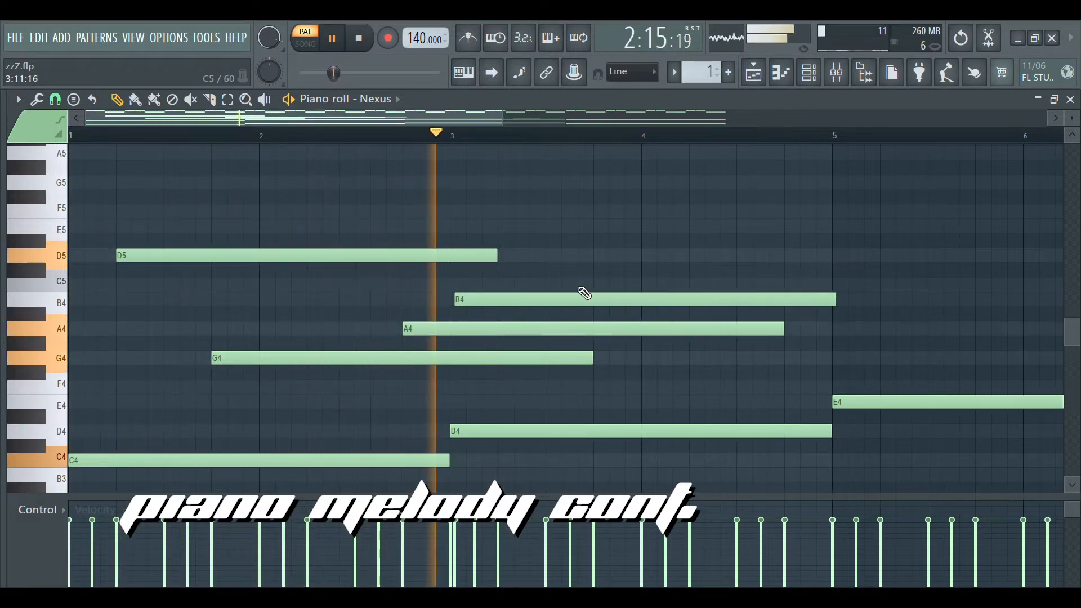
# - Place two-bar notes F#5 at the start of bar 4 and D5 on its third beat, and play the pattern
pyautogui.click(647, 226)
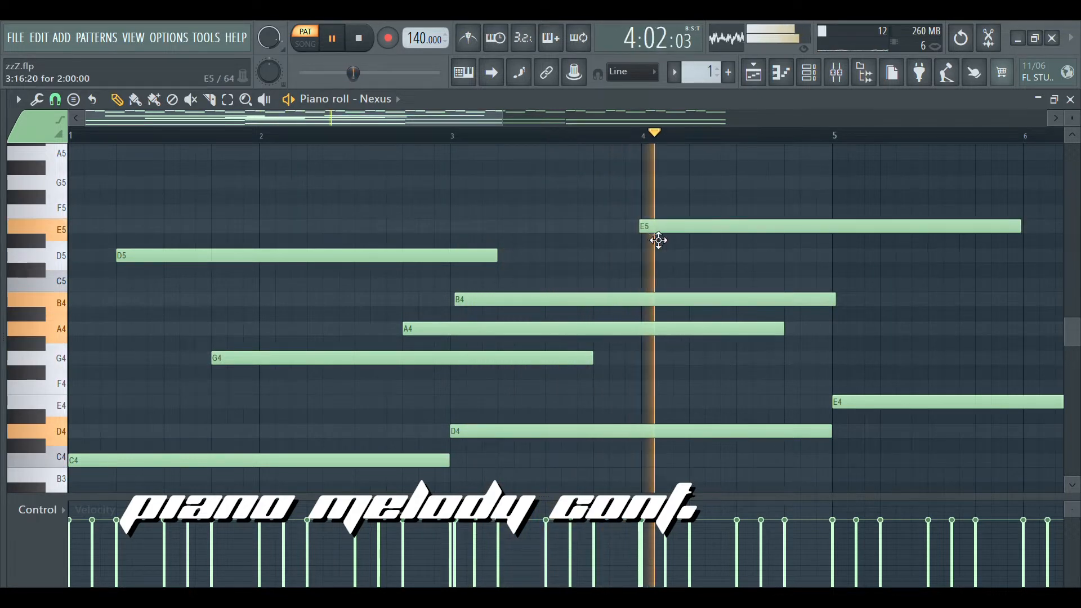
pyautogui.rightClick(664, 228)
pyautogui.press('space')
pyautogui.scroll(2, 654, 229)
pyautogui.moveTo(654, 229); pyautogui.dragTo(666, 301)
pyautogui.click(737, 345)
pyautogui.press('space')
# - Delete the B4 note near the start of bar 3
pyautogui.scroll(-2, 769, 357)
pyautogui.rightClick(470, 302)
pyautogui.scroll(-2, 465, 326)
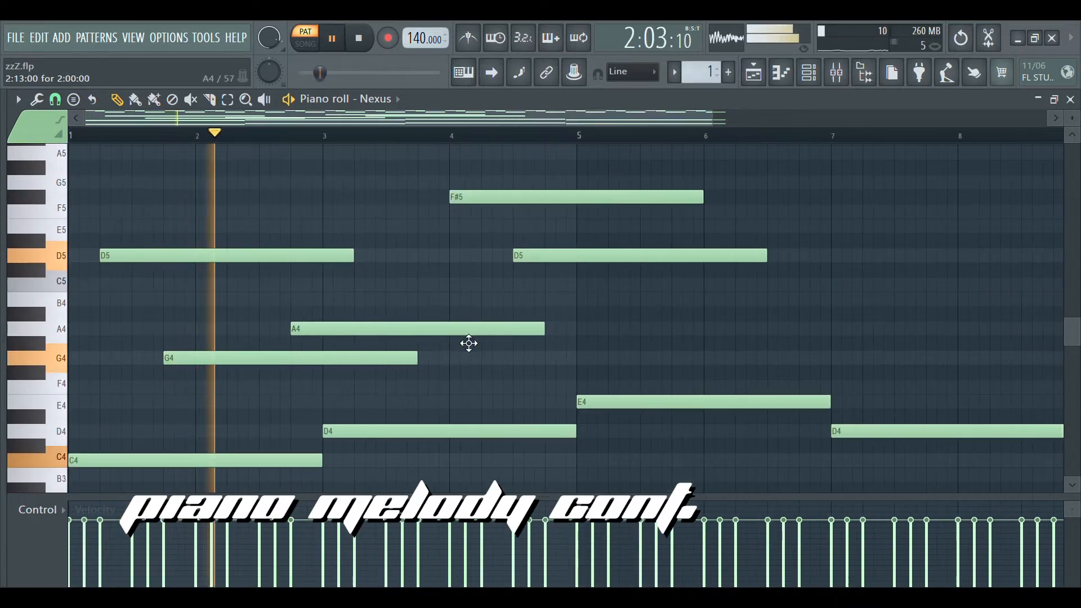
pyautogui.scroll(-2, 461, 365)
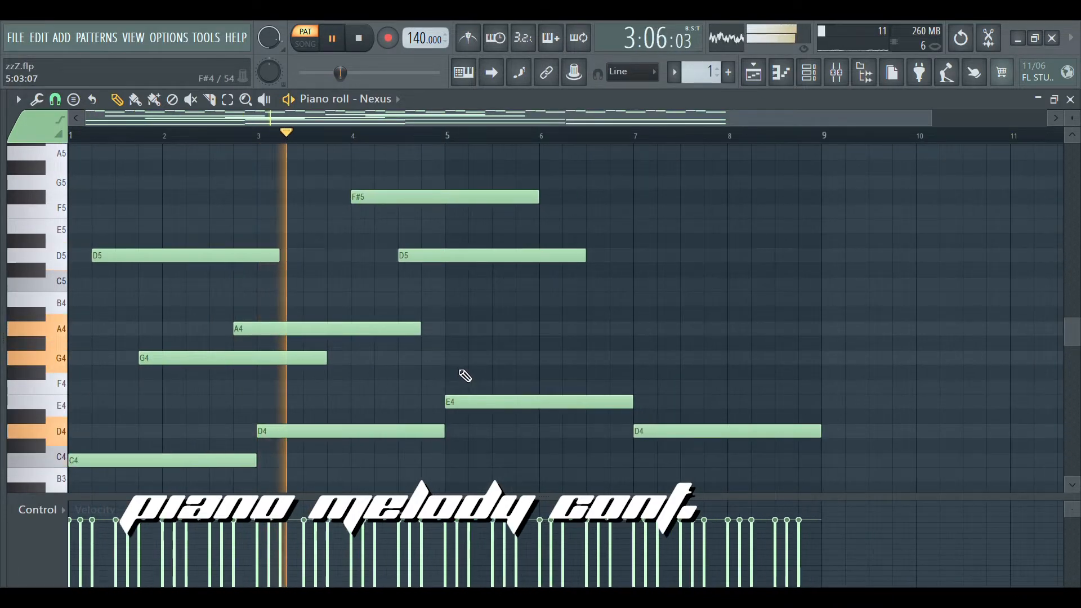
# - Place two-bar notes B4 on beat 2 of bar 5 and A4 on beat 4 of bar 6 during playback
pyautogui.scroll(2, 454, 376)
pyautogui.scroll(3, 468, 388)
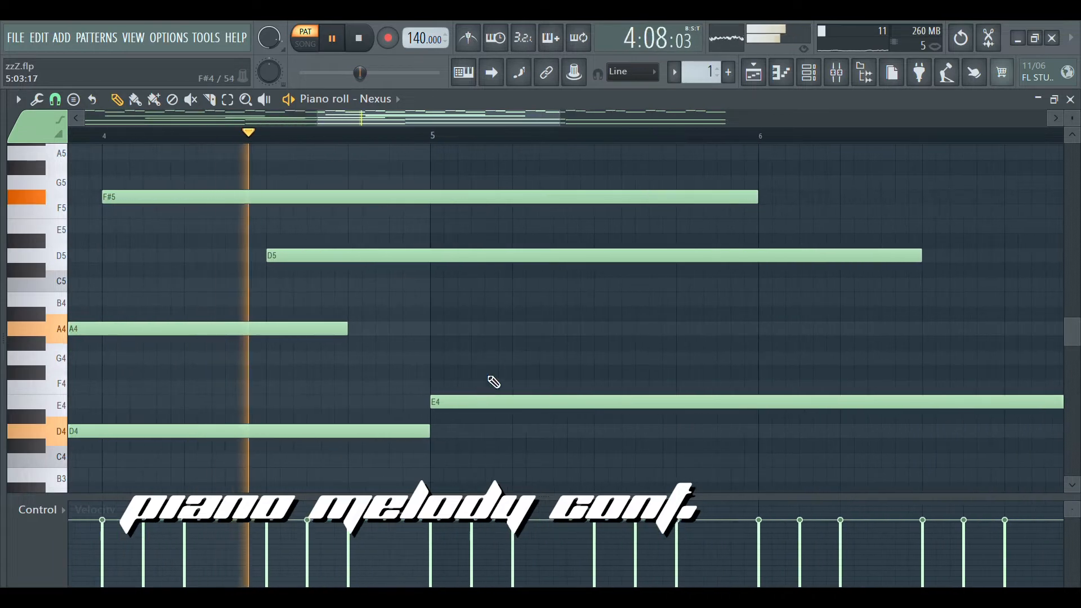
pyautogui.click(523, 306)
pyautogui.scroll(-3, 687, 381)
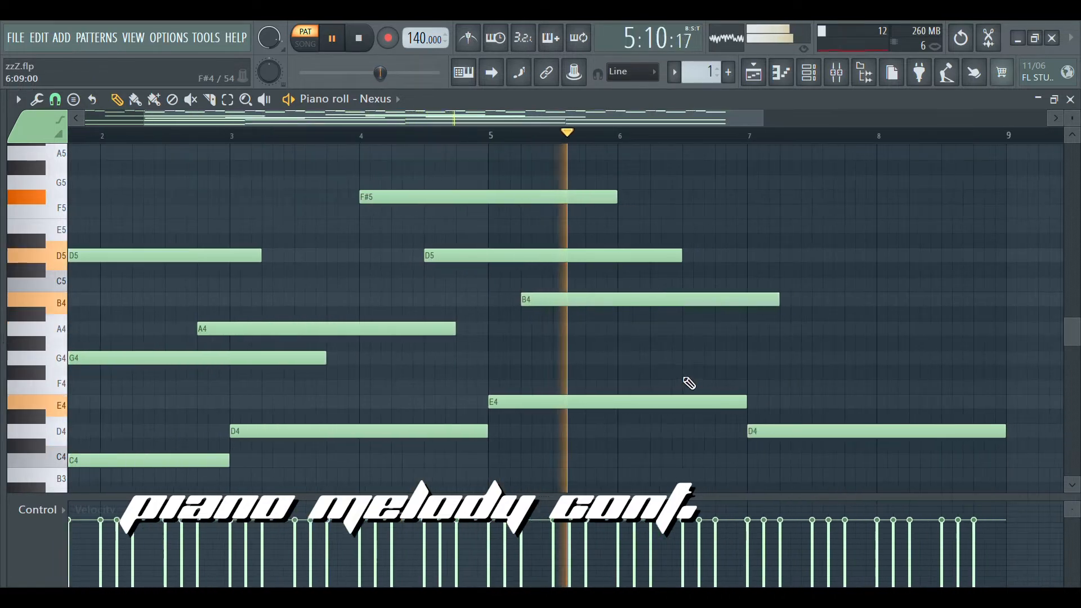
pyautogui.scroll(2, 733, 369)
pyautogui.click(730, 332)
pyautogui.scroll(-3, 794, 400)
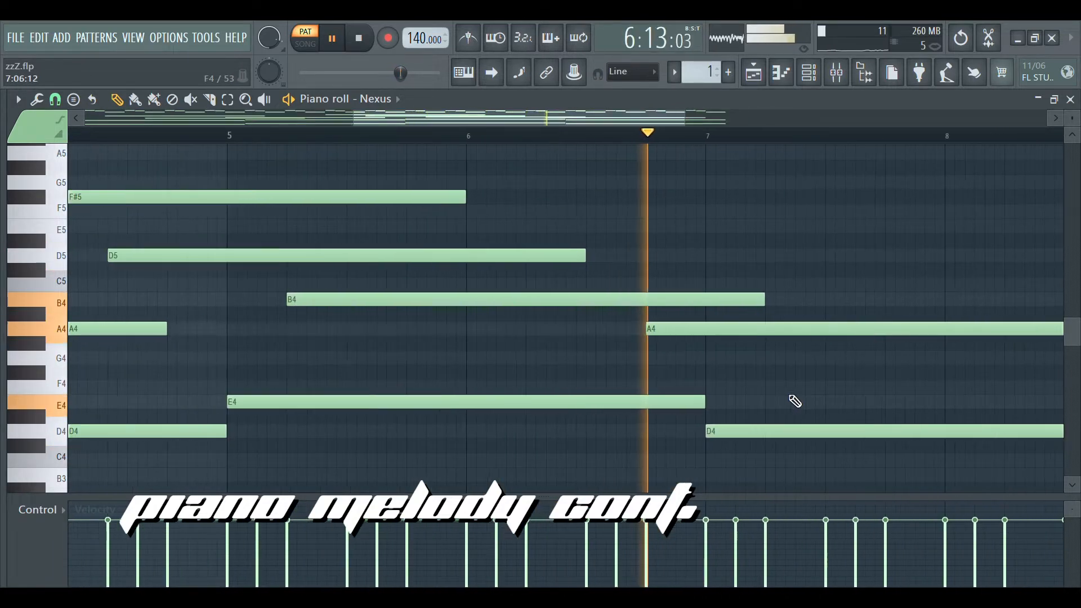
# - Place two-bar notes G4 at the start of bar 8 and F#4 on beat 3 of bar 8
pyautogui.scroll(3, 827, 383)
pyautogui.click(817, 359)
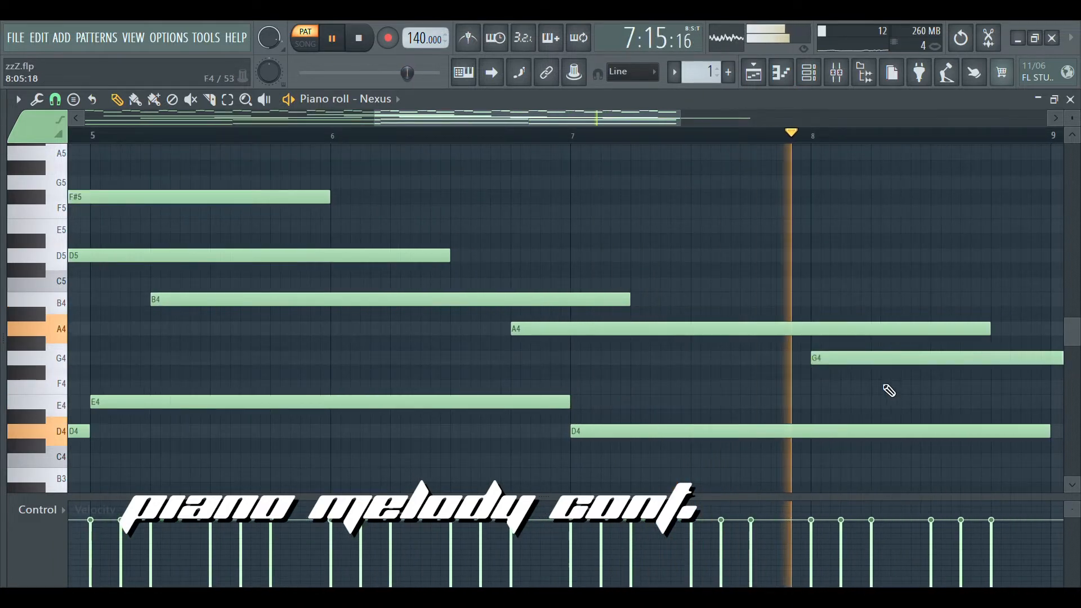
pyautogui.click(950, 374)
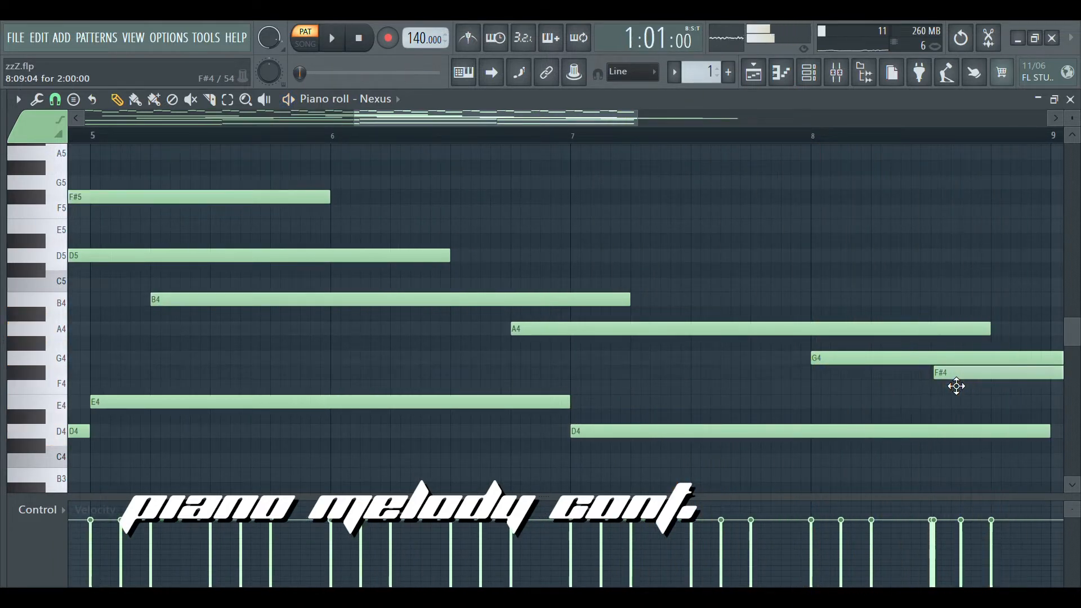
pyautogui.moveTo(953, 377); pyautogui.dragTo(951, 377)
# - Slice the G4 and F#4 notes at the start of bar 9 and delete the parts beyond it
pyautogui.scroll(-3, 414, 318)
pyautogui.scroll(3, 889, 409)
pyautogui.scroll(2, 753, 365)
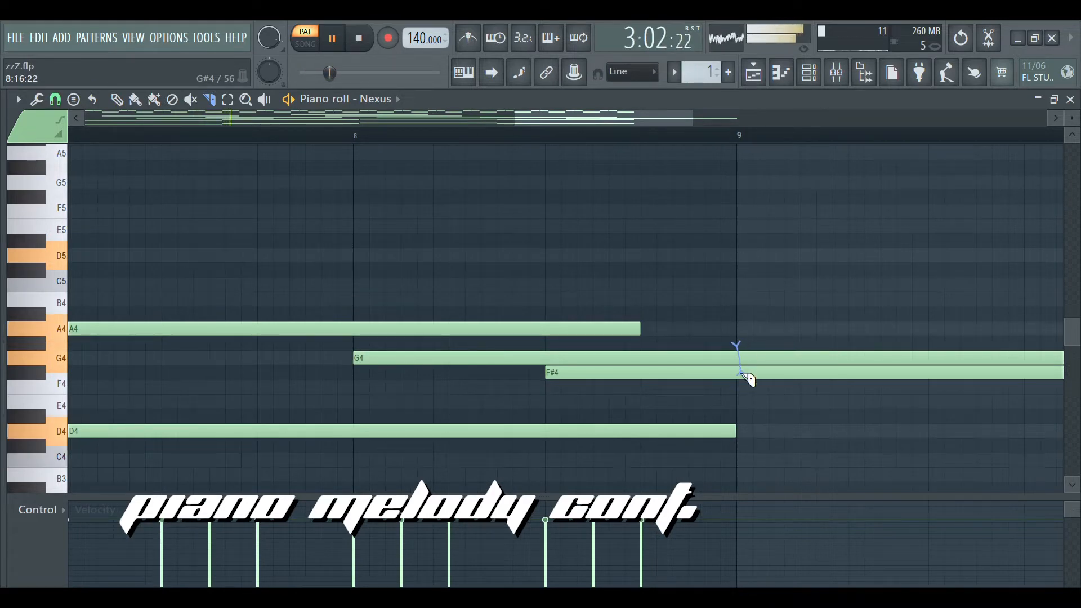
pyautogui.moveTo(738, 391); pyautogui.dragTo(742, 392)
pyautogui.press('e')
pyautogui.press('Delete')
pyautogui.scroll(-4, 762, 417)
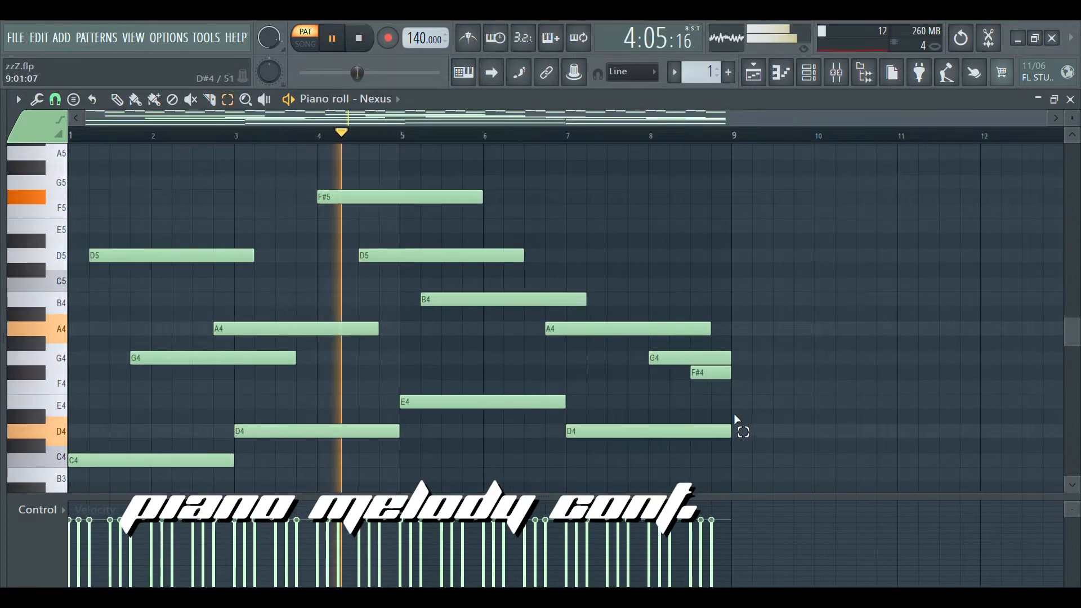
# - Duplicate the full eight-bar pattern into bars 9 to 16 and stop playback
pyautogui.scroll(1, 736, 419)
pyautogui.scroll(-4, 739, 451)
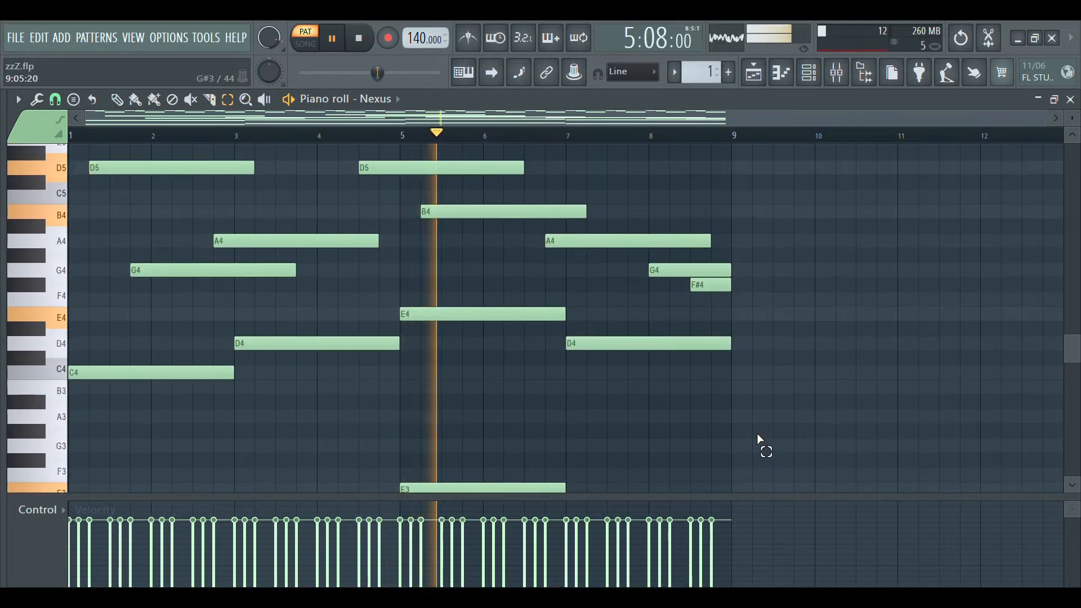
pyautogui.hotkey('ctrl', 'b')
pyautogui.click(755, 428)
pyautogui.scroll(-2, 756, 427)
pyautogui.press('space')
# - Reopen the Nexus piano roll from its channel and look over the notes across all sixteen bars
pyautogui.click(836, 80)
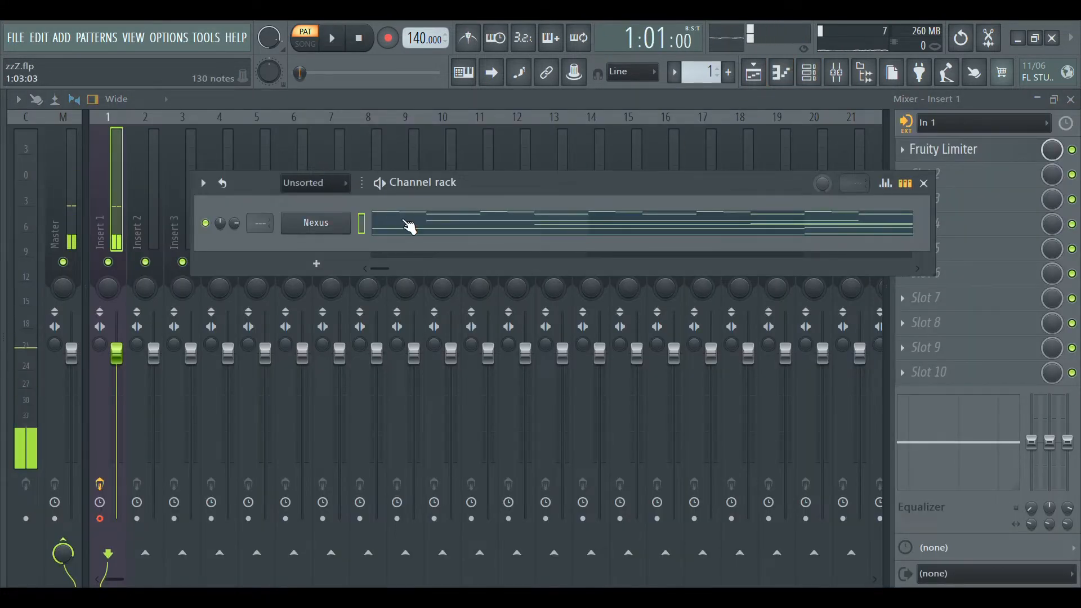
pyautogui.click(408, 226)
pyautogui.scroll(5, 593, 329)
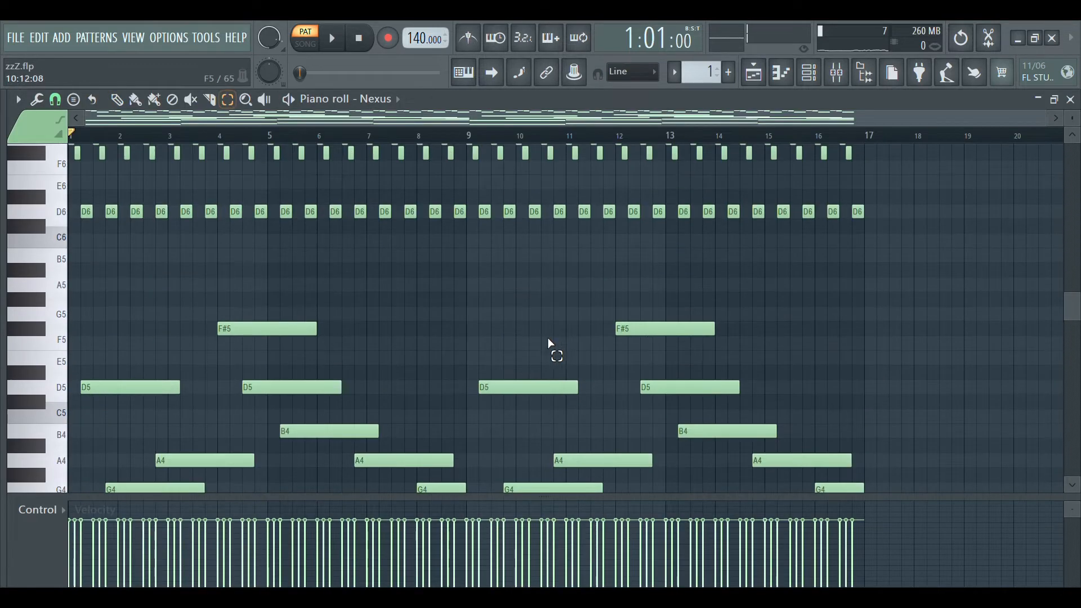
pyautogui.scroll(-4, 374, 284)
pyautogui.scroll(5, 373, 285)
# - Add a Serum instrument channel to the channel rack and close its plugin window
pyautogui.click(808, 74)
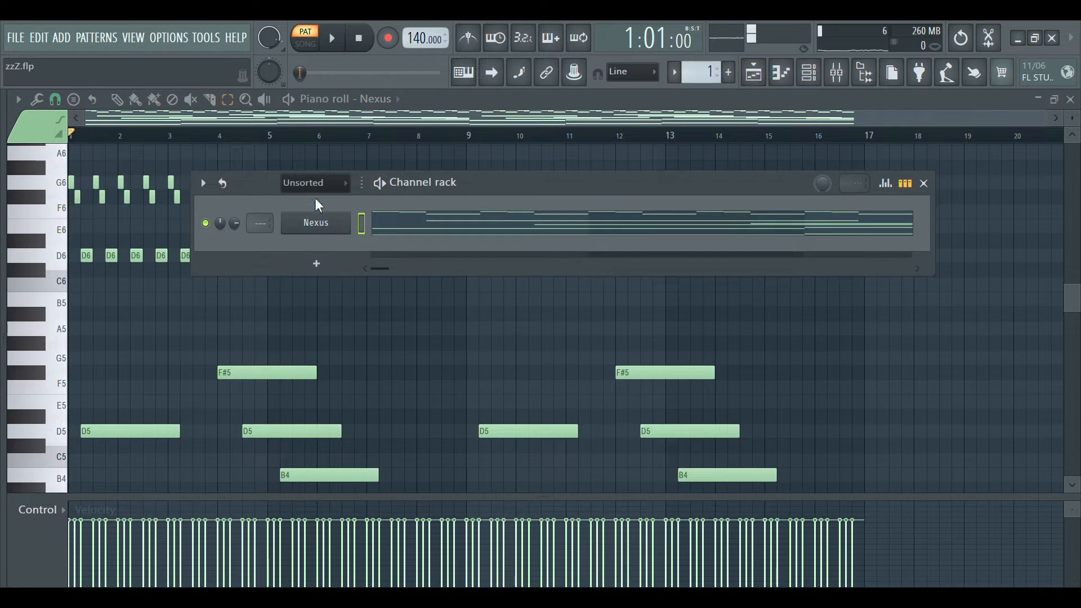
pyautogui.press('F6')
pyautogui.scroll(5, 586, 286)
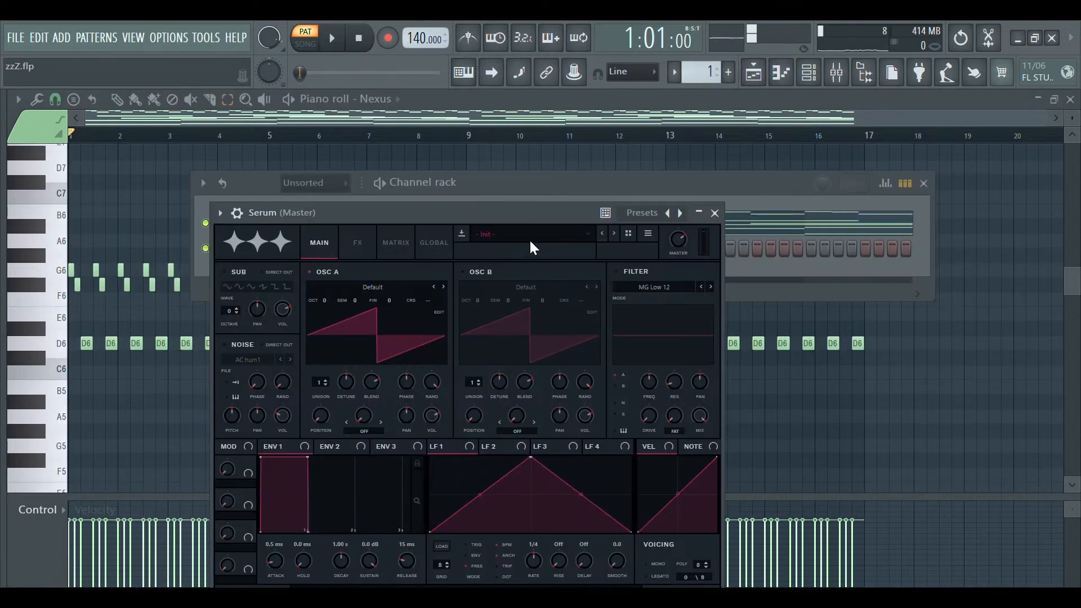
pyautogui.moveTo(397, 212); pyautogui.dragTo(437, 176)
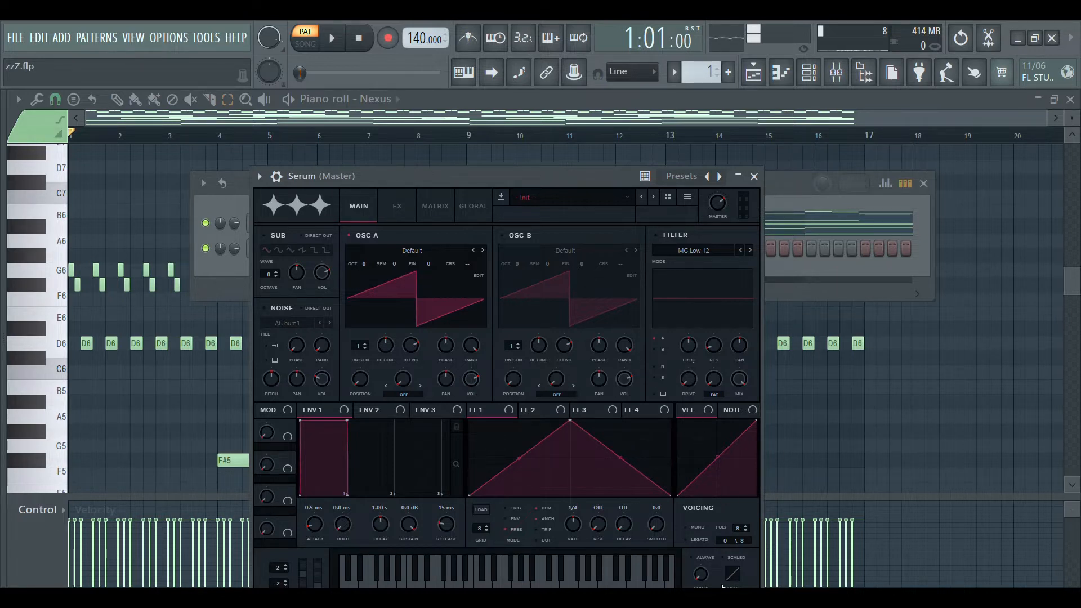
pyautogui.click(754, 176)
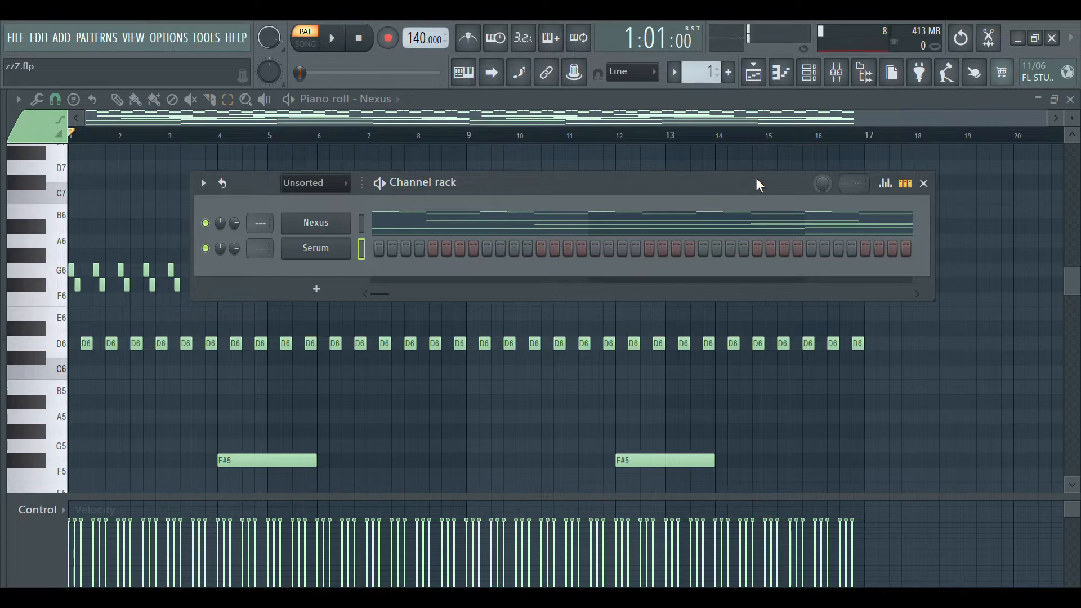
# - In Serum's piano roll, place two-step notes D6 and G5 at the start of bar 1 and audition them
pyautogui.click(836, 73)
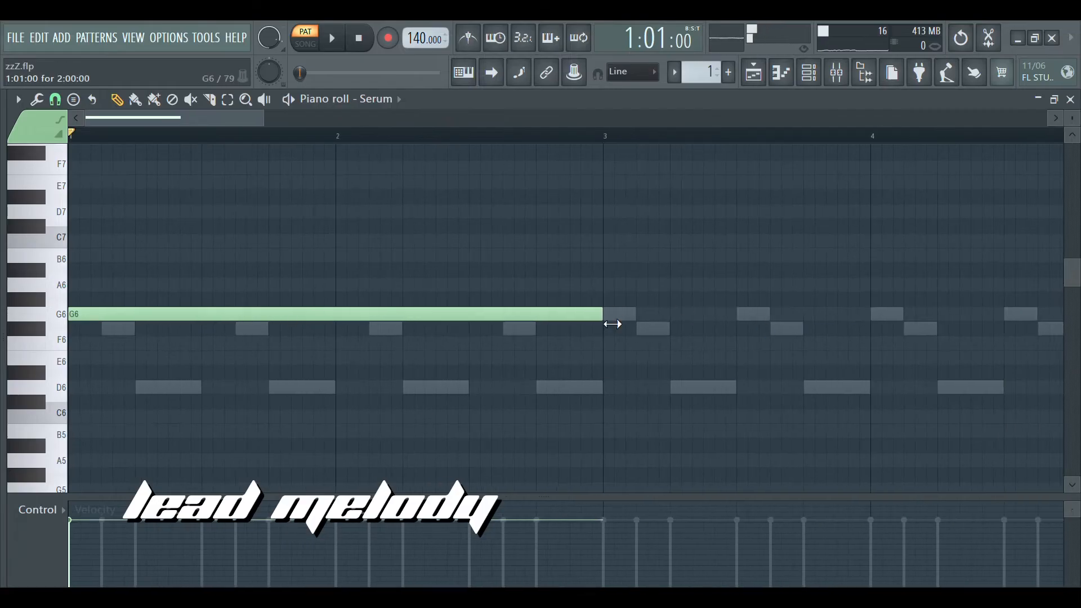
pyautogui.moveTo(613, 324); pyautogui.dragTo(87, 360)
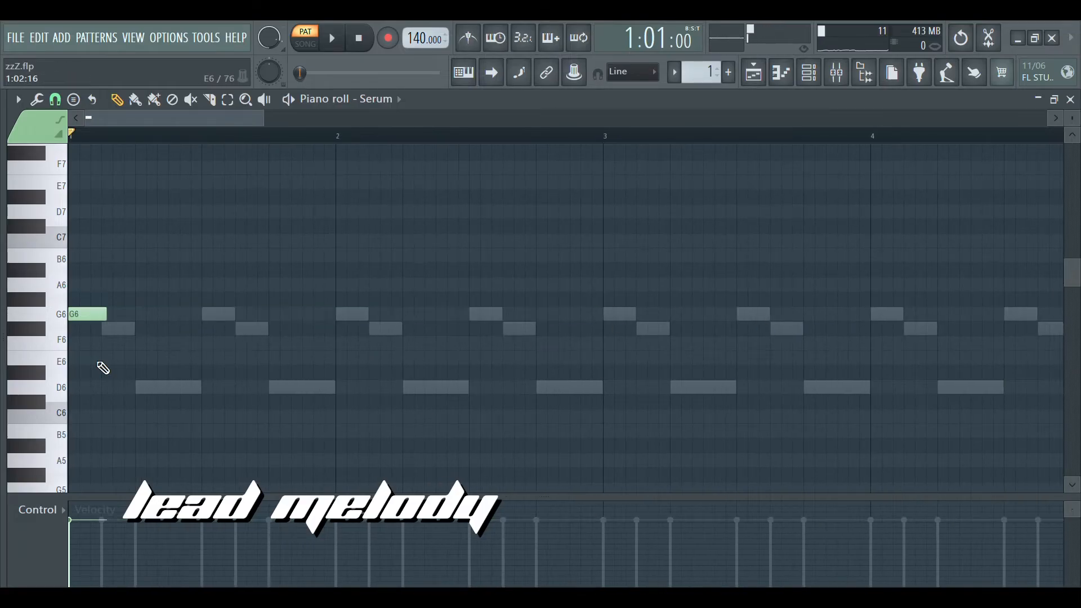
pyautogui.scroll(3, 114, 360)
pyautogui.moveTo(124, 119); pyautogui.dragTo(61, 119)
pyautogui.scroll(-2, 147, 244)
pyautogui.moveTo(83, 228); pyautogui.dragTo(78, 315)
pyautogui.press('space')
pyautogui.scroll(-1, 90, 328)
pyautogui.press('space')
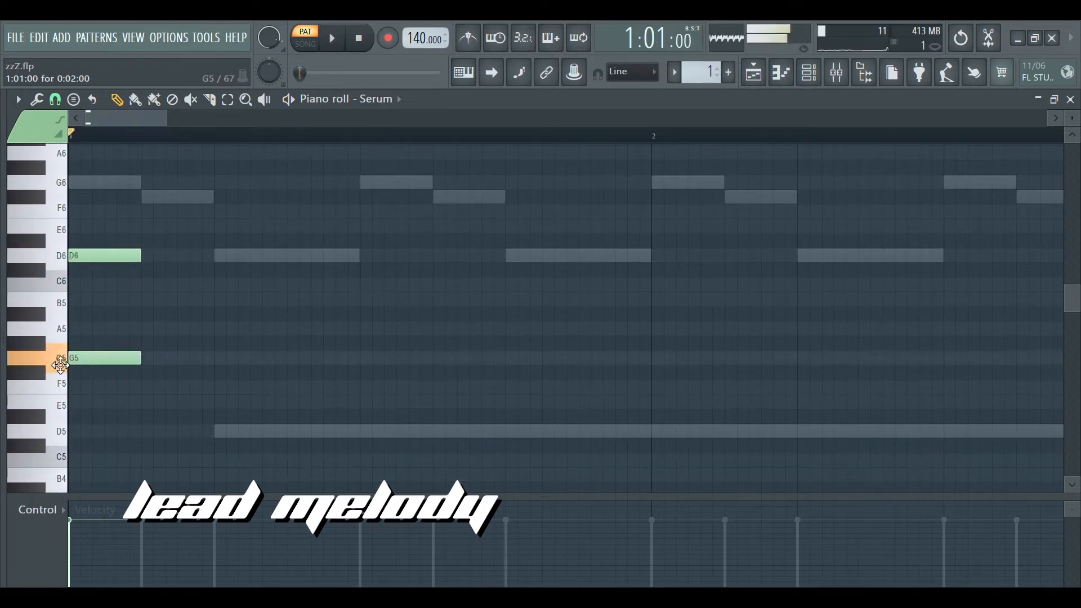
# - Build the low line in bar 1 with F#5 on steps 1 and 3 and G5 on step 5, delaying D6 slightly
pyautogui.click(149, 373)
pyautogui.press('space')
pyautogui.press('space')
pyautogui.click(218, 360)
pyautogui.press('space')
pyautogui.press('space')
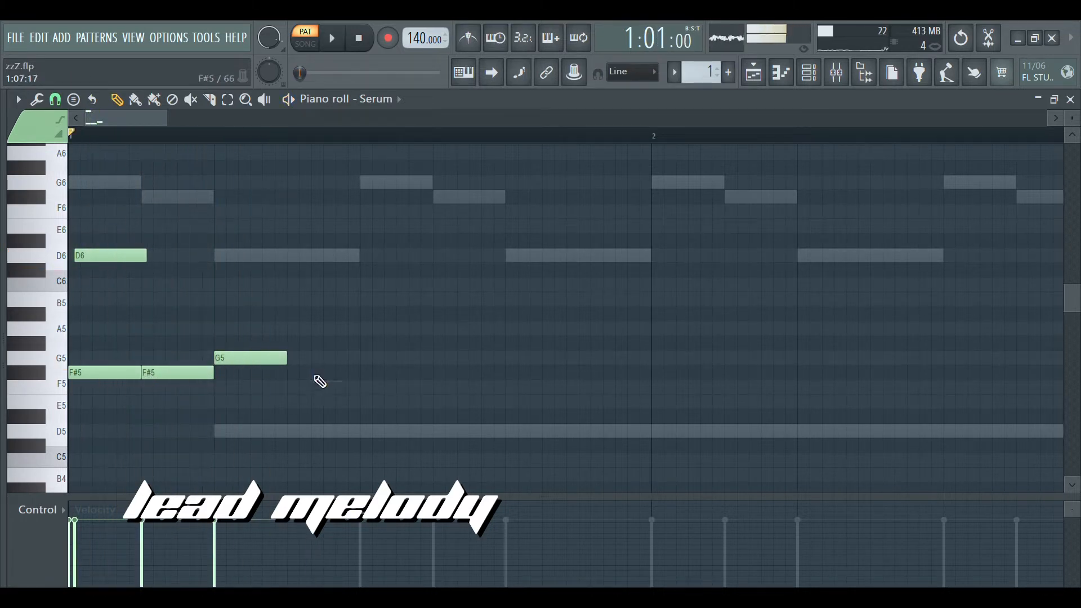
# - Add a slightly delayed A5 above the G5 on step 5 and duplicate the pair to step 7
pyautogui.click(224, 330)
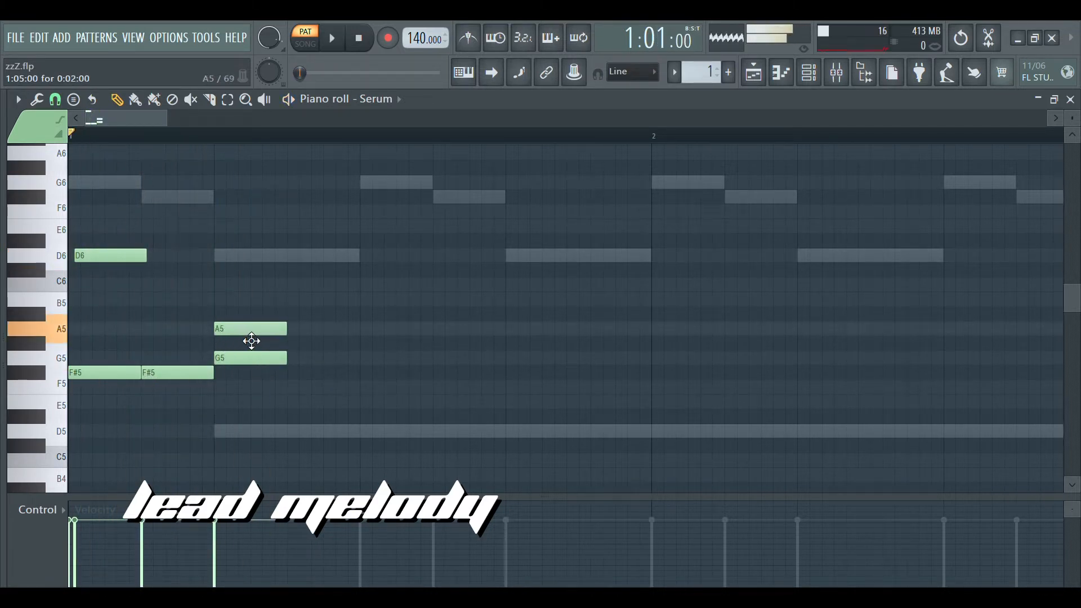
pyautogui.hotkey('ctrl', 'b')
pyautogui.press('space')
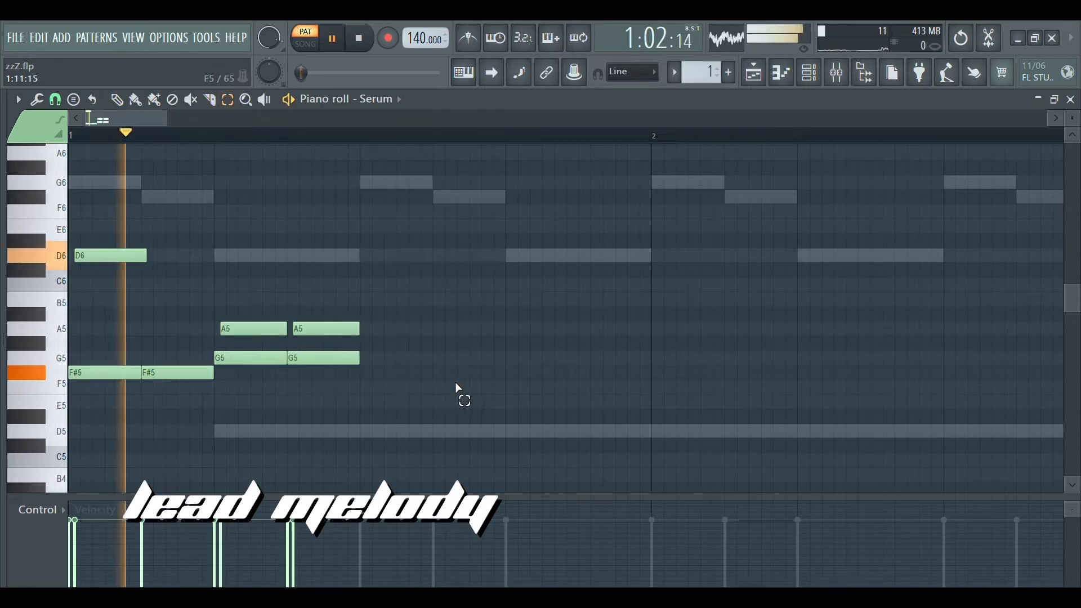
# - Raise the duplicated A5 to D6, align it with G5 on step 7, and play back the phrase
pyautogui.moveTo(340, 332); pyautogui.dragTo(341, 267)
pyautogui.click(370, 277)
pyautogui.rightClick(370, 276)
pyautogui.rightClick(325, 365)
pyautogui.click(328, 364)
pyautogui.click(473, 365)
pyautogui.rightClick(478, 365)
pyautogui.press('space')
pyautogui.press('space')
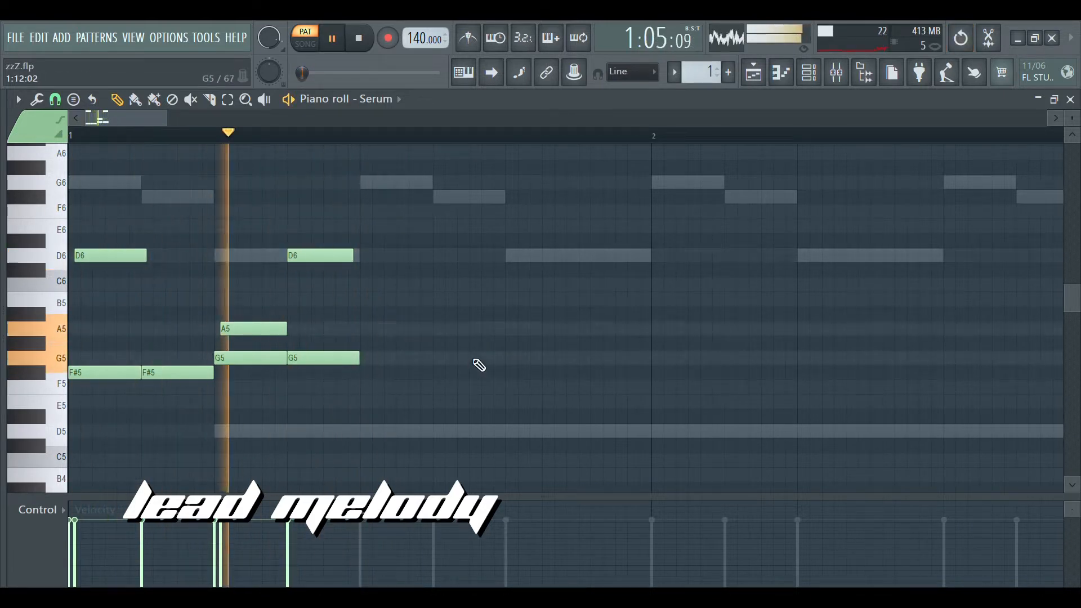
pyautogui.press('space')
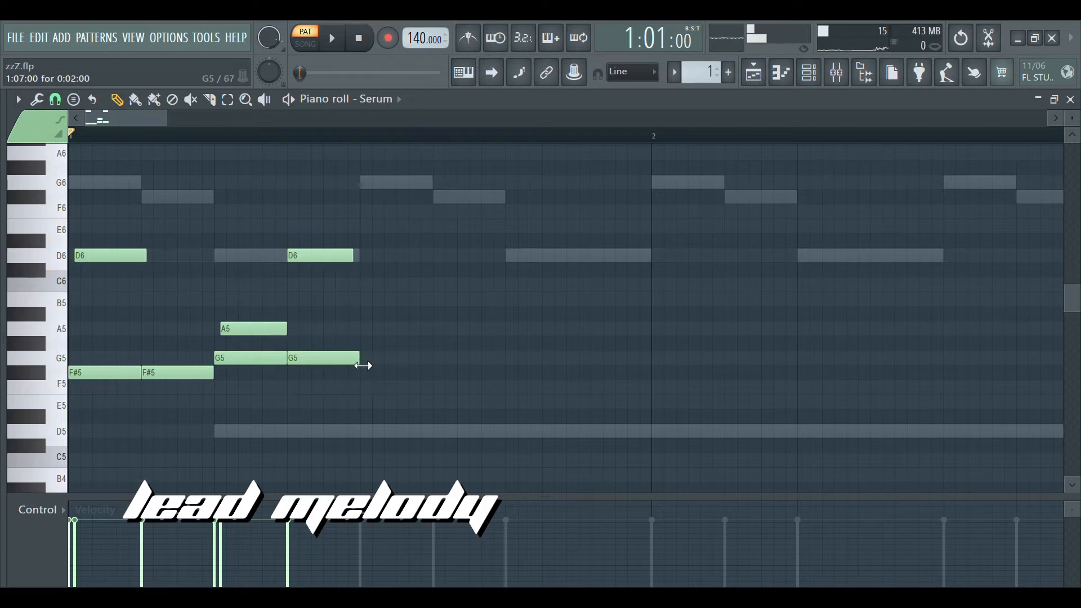
# - Add two-step notes A5 on step 9 and B5 on step 11 of bar 1, checking against playback
pyautogui.click(369, 330)
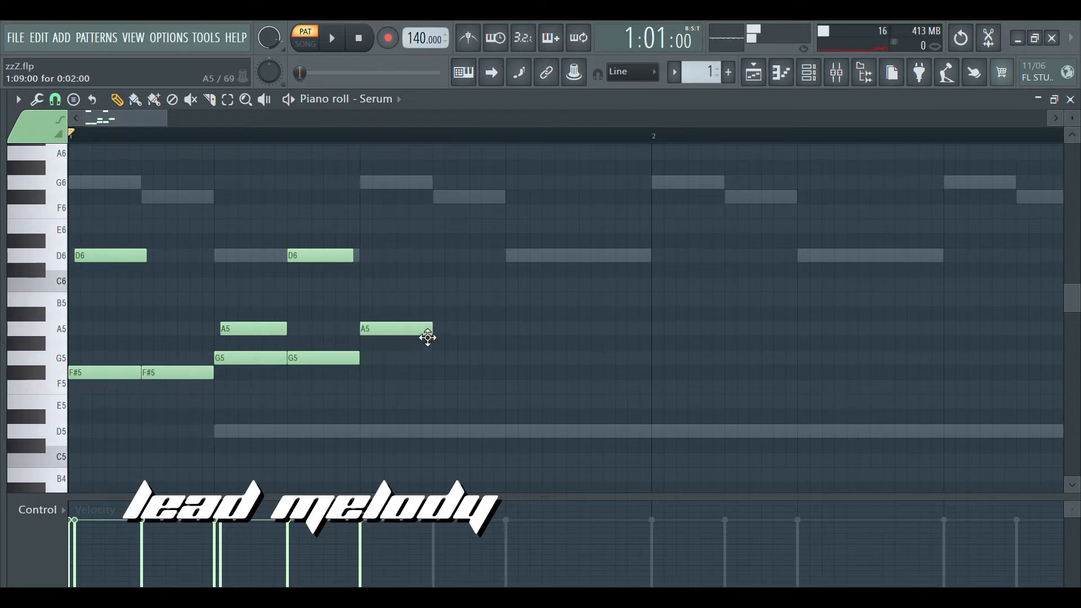
pyautogui.click(439, 306)
pyautogui.press('space')
pyautogui.click(479, 347)
pyautogui.rightClick(480, 346)
pyautogui.press('space')
# - Continue the lead with two-step notes G5 on step 13, F#5 on step 15 and D5 at the start of bar 2
pyautogui.click(509, 360)
pyautogui.click(571, 374)
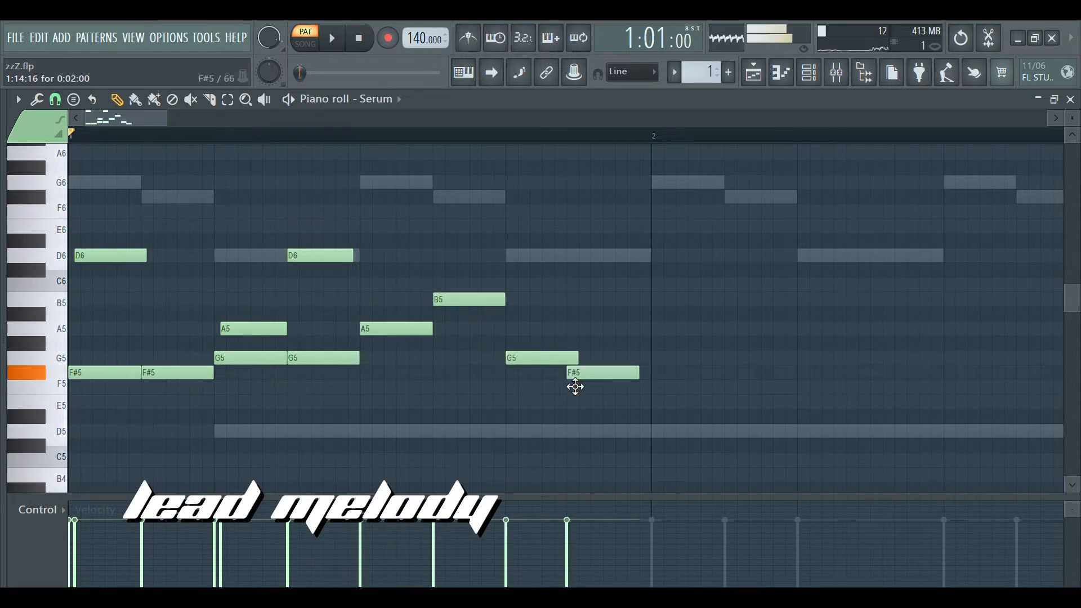
pyautogui.moveTo(654, 444); pyautogui.dragTo(656, 432)
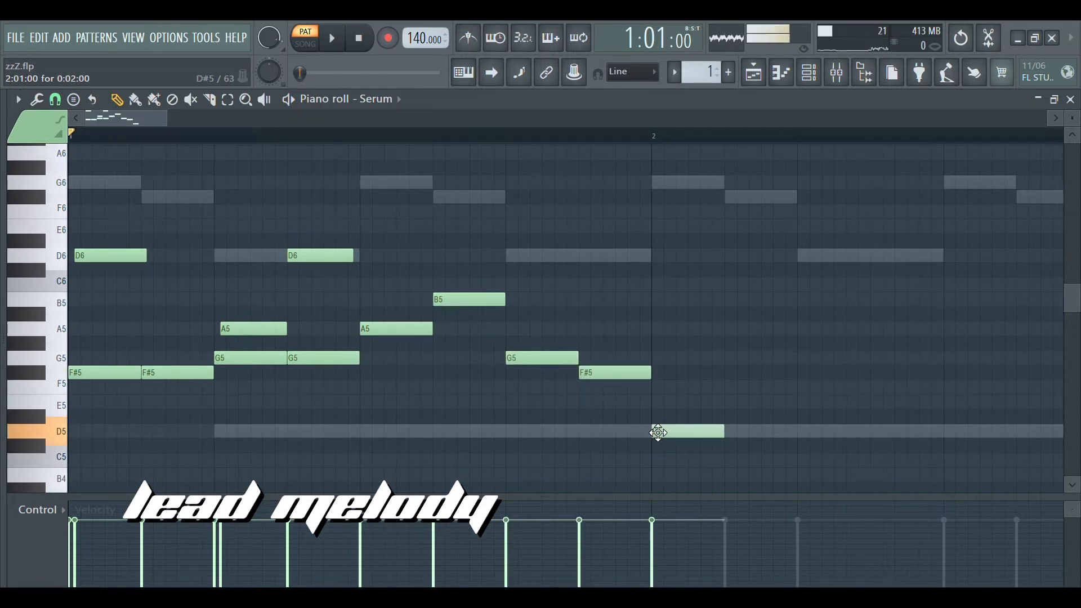
pyautogui.press('space')
pyautogui.scroll(-2, 532, 448)
pyautogui.scroll(1, 532, 449)
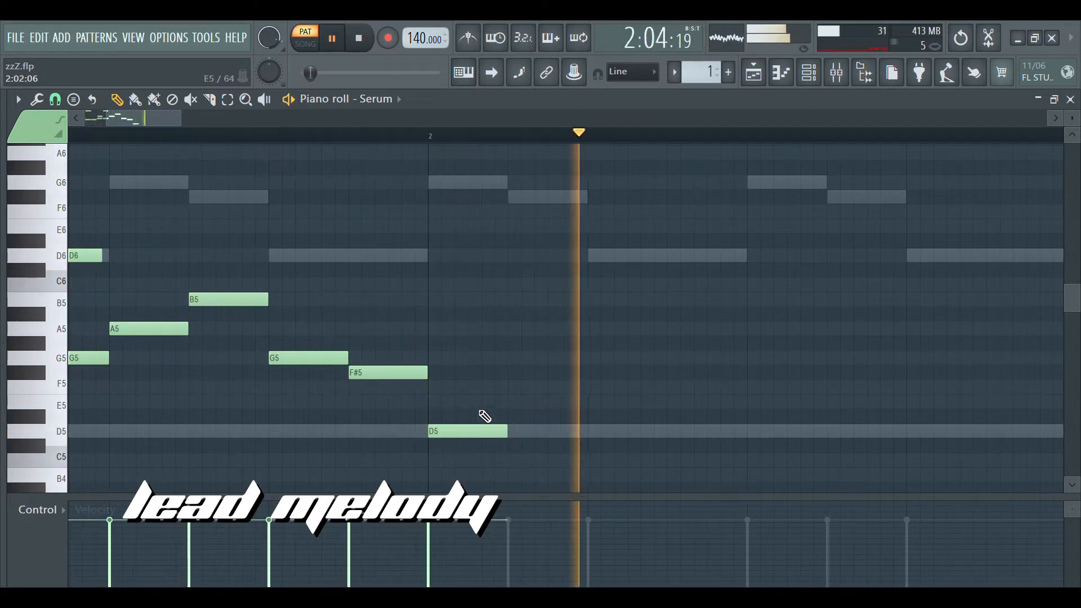
# - Move the D5 note from the start of bar 2 to step 3
pyautogui.moveTo(479, 442); pyautogui.dragTo(559, 445)
pyautogui.click(641, 403)
pyautogui.rightClick(642, 401)
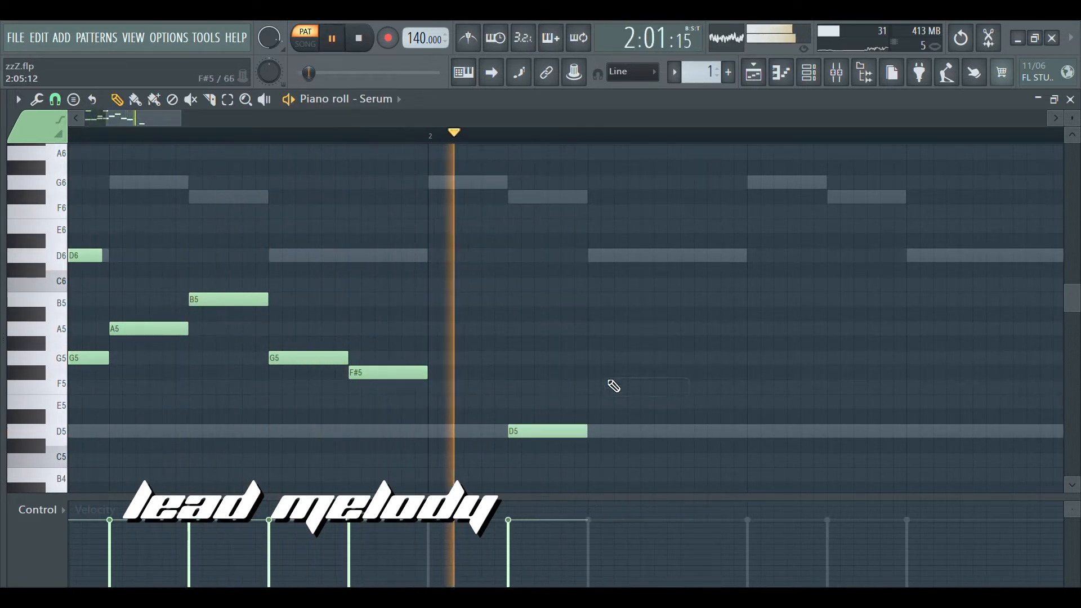
# - In bar 2, place G5 with a slightly delayed A5 on step 5, and G5 with B5 on step 7
pyautogui.click(624, 371)
pyautogui.press('space')
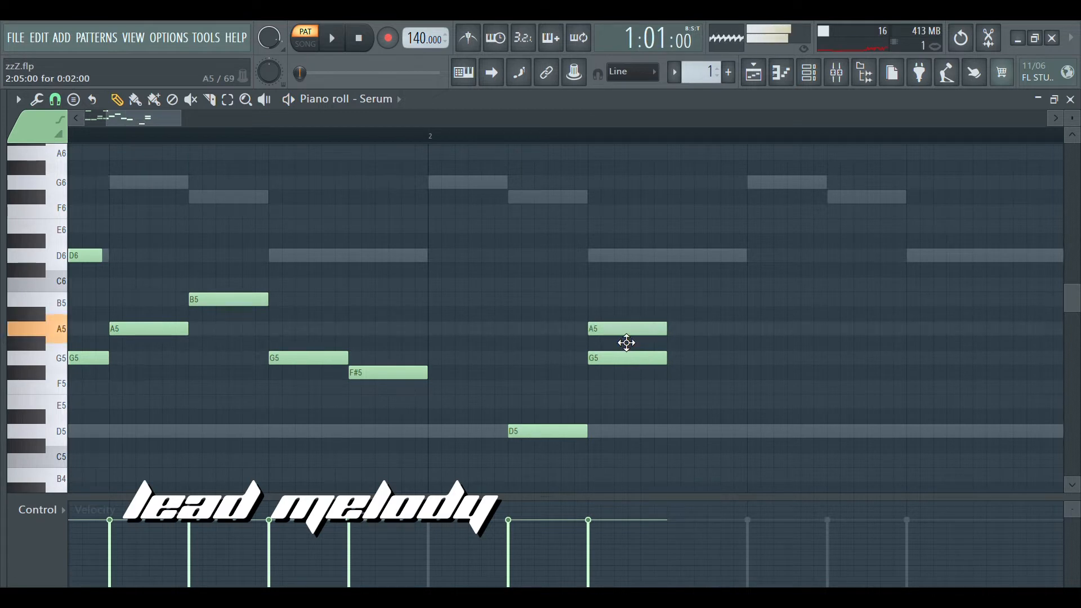
pyautogui.click(689, 359)
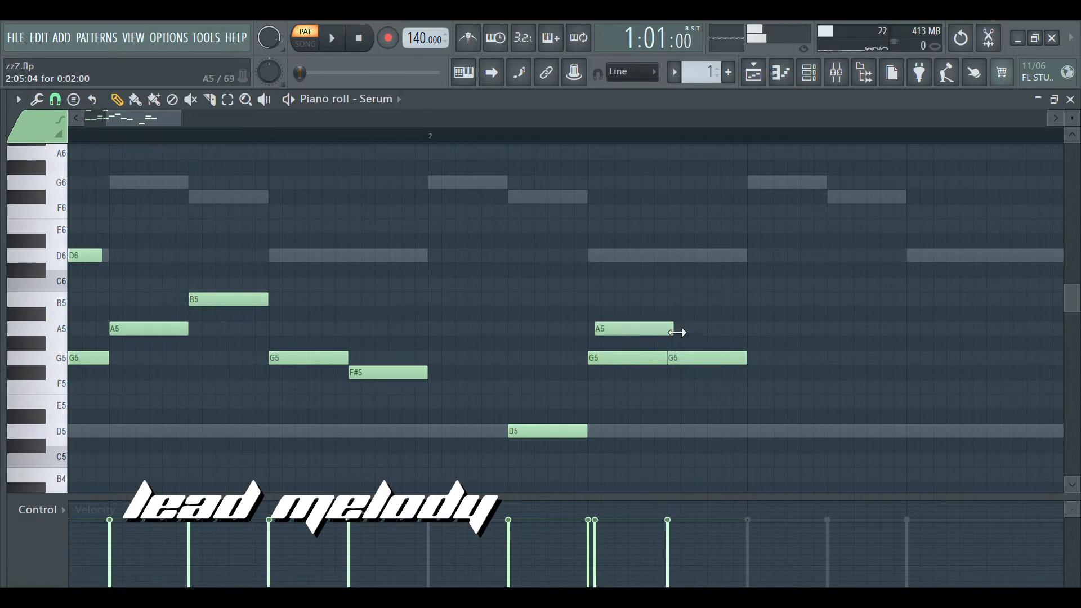
pyautogui.scroll(-2, 696, 426)
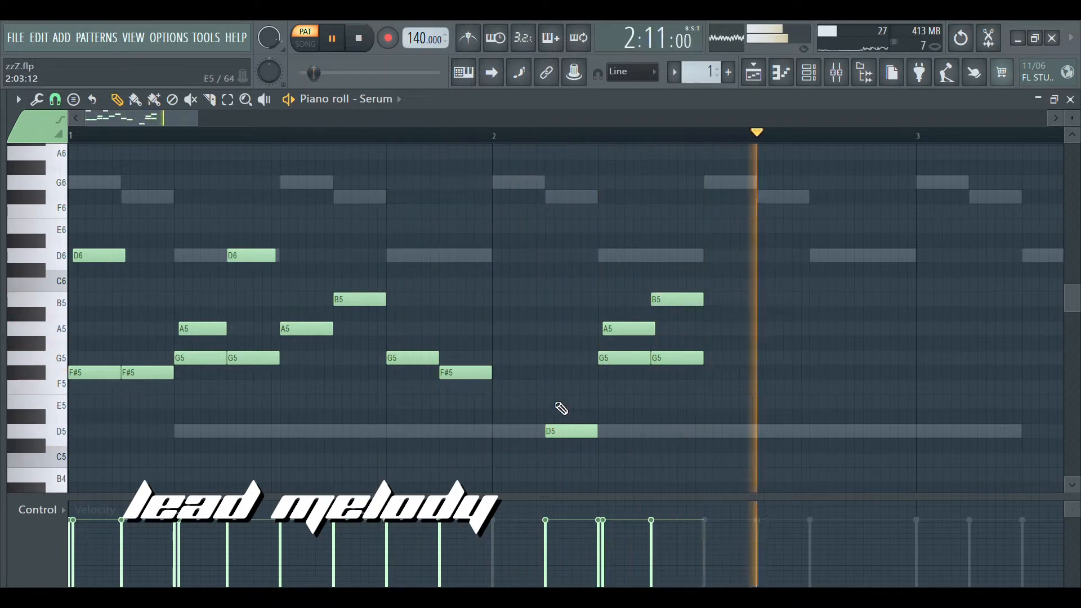
# - Delete the B5 note on step 11 of bar 1 and check the lead in playback
pyautogui.scroll(1, 400, 326)
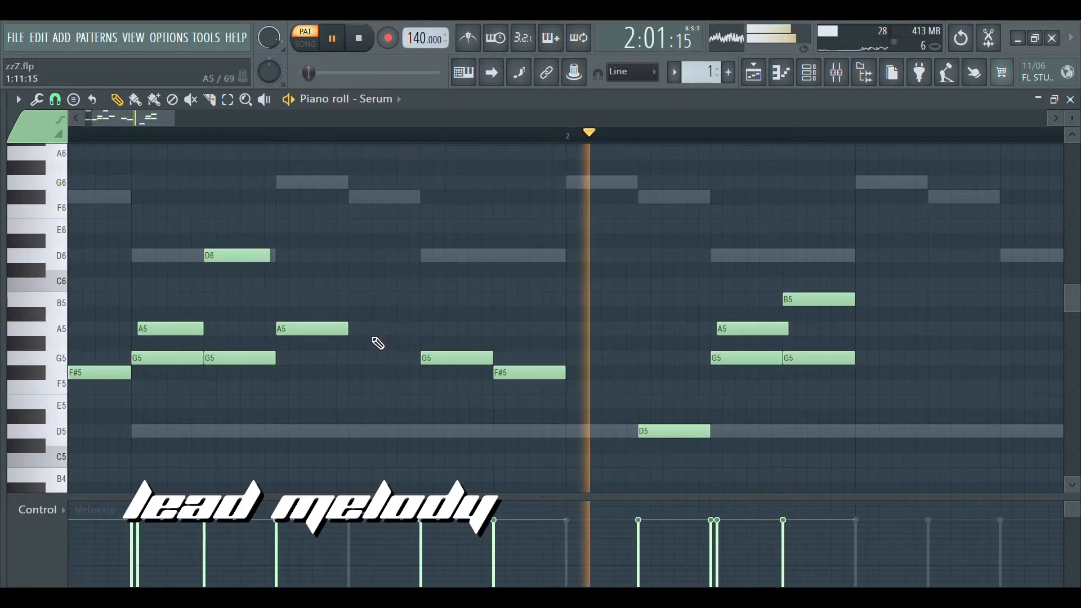
pyautogui.scroll(-2, 675, 434)
pyautogui.scroll(3, 658, 429)
pyautogui.press('space')
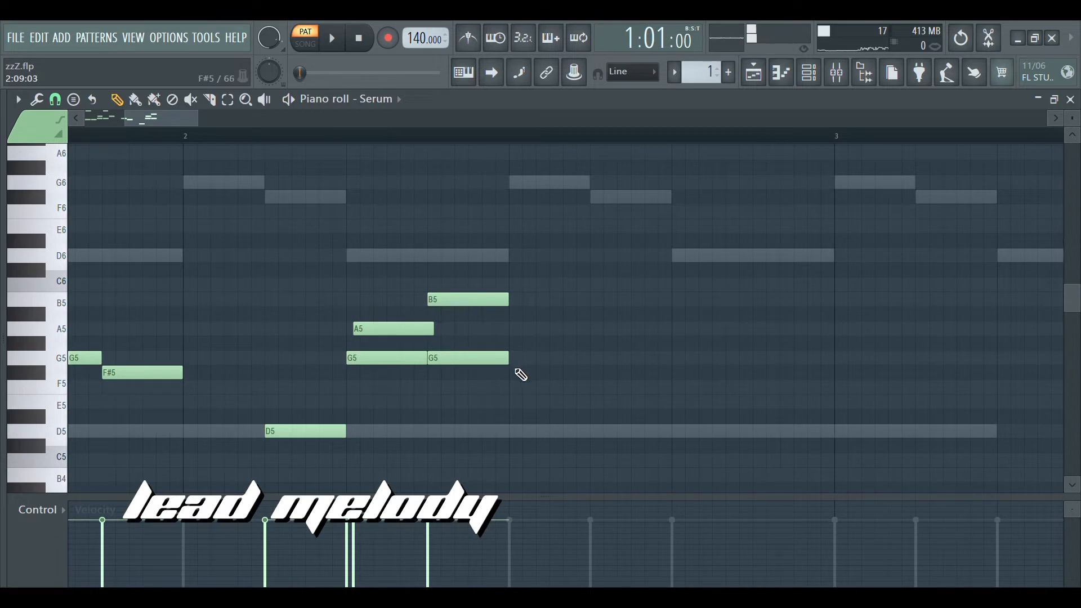
# - Add two-step notes F#5 on step 9 and G5 on step 11 of bar 2 and play the lead
pyautogui.click(596, 357)
pyautogui.press('space')
pyautogui.scroll(-2, 251, 405)
pyautogui.scroll(2, 157, 405)
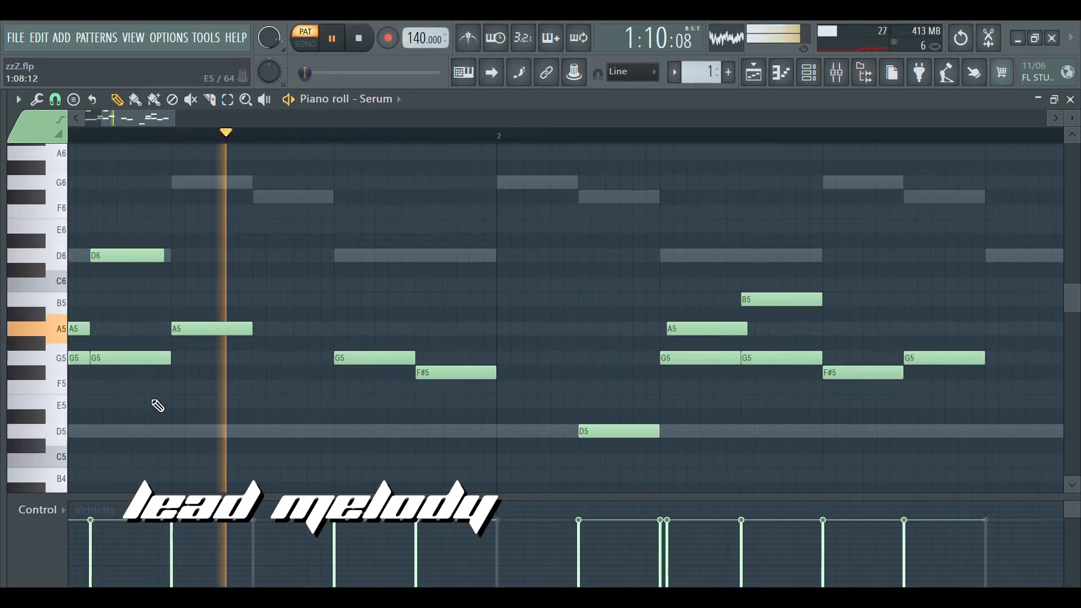
# - In bar 1, lengthen the D6 on step 7 to two steps and add an F#5 on step 11
pyautogui.moveTo(167, 255); pyautogui.dragTo(176, 256)
pyautogui.press('space')
pyautogui.moveTo(270, 360); pyautogui.dragTo(274, 387)
pyautogui.press('space')
pyautogui.scroll(-2, 293, 411)
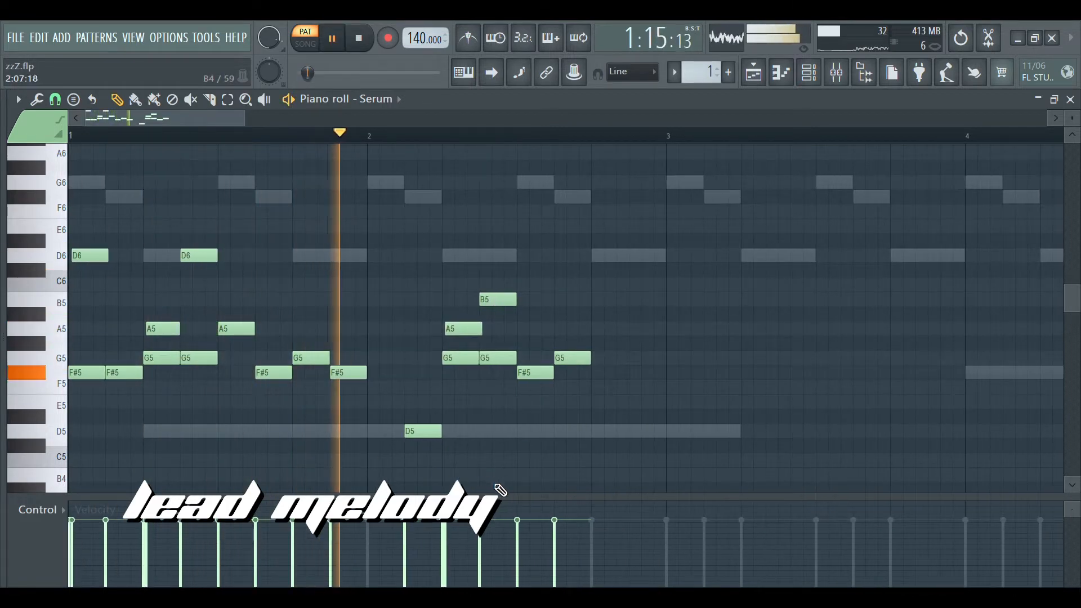
# - In bar 1, lower the F#5 on step 15 to D5 and play the lead
pyautogui.scroll(1, 534, 496)
pyautogui.press('space')
pyautogui.scroll(1, 229, 394)
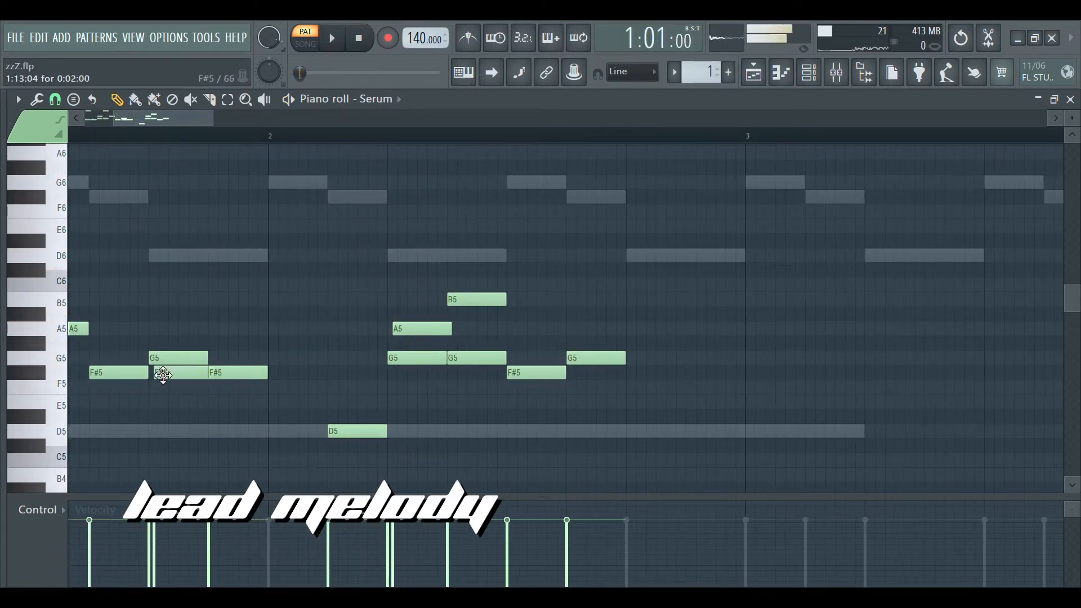
pyautogui.moveTo(212, 374); pyautogui.dragTo(239, 432)
pyautogui.press('space')
pyautogui.scroll(-2, 230, 405)
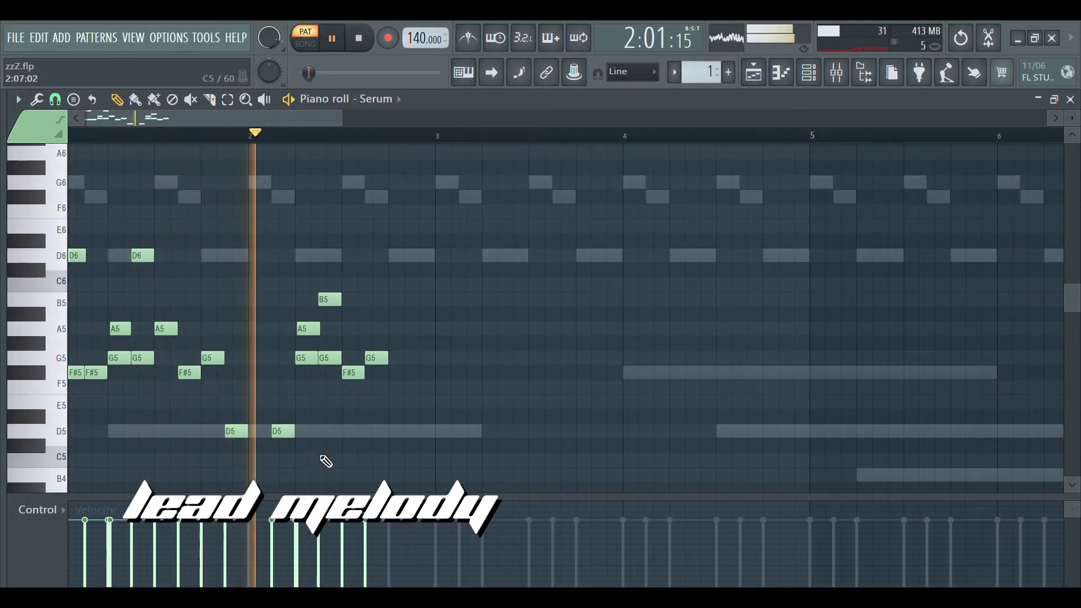
# - In bar 2, add two-step notes F#6 on step 13 and D6 on step 15 and play the lead
pyautogui.scroll(1, 394, 467)
pyautogui.scroll(1, 416, 450)
pyautogui.click(383, 255)
pyautogui.press('space')
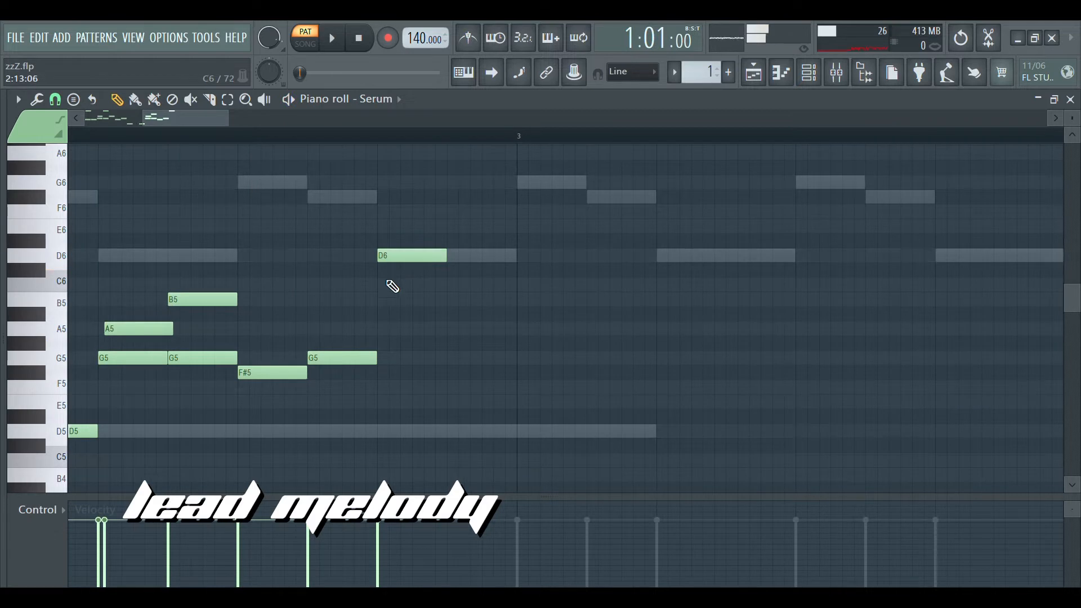
pyautogui.click(384, 289)
pyautogui.rightClick(388, 289)
pyautogui.moveTo(396, 256); pyautogui.dragTo(409, 200)
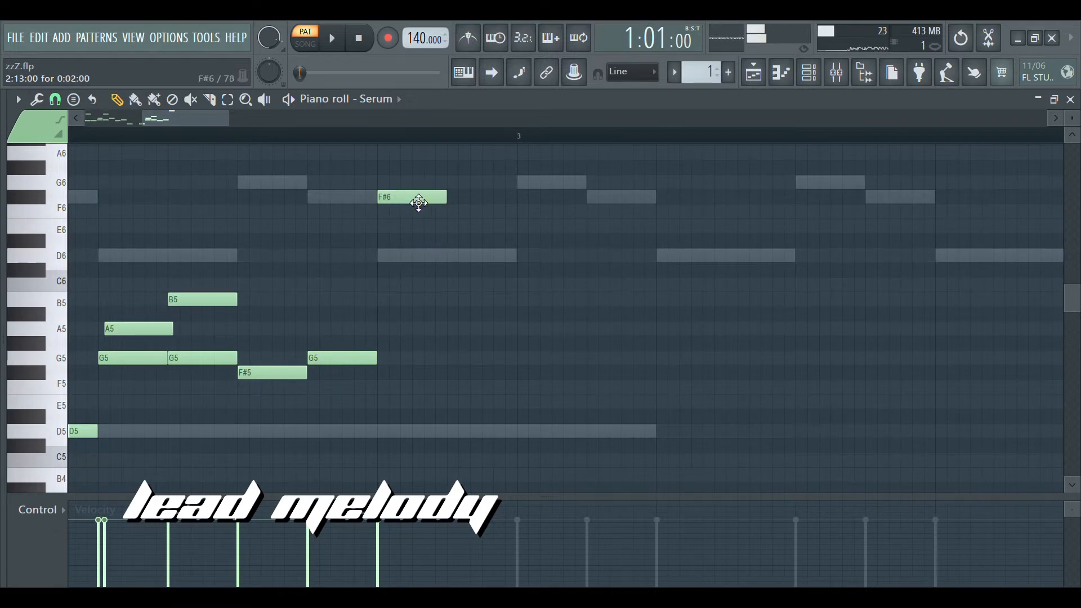
pyautogui.click(450, 258)
pyautogui.press('space')
pyautogui.scroll(-3, 390, 390)
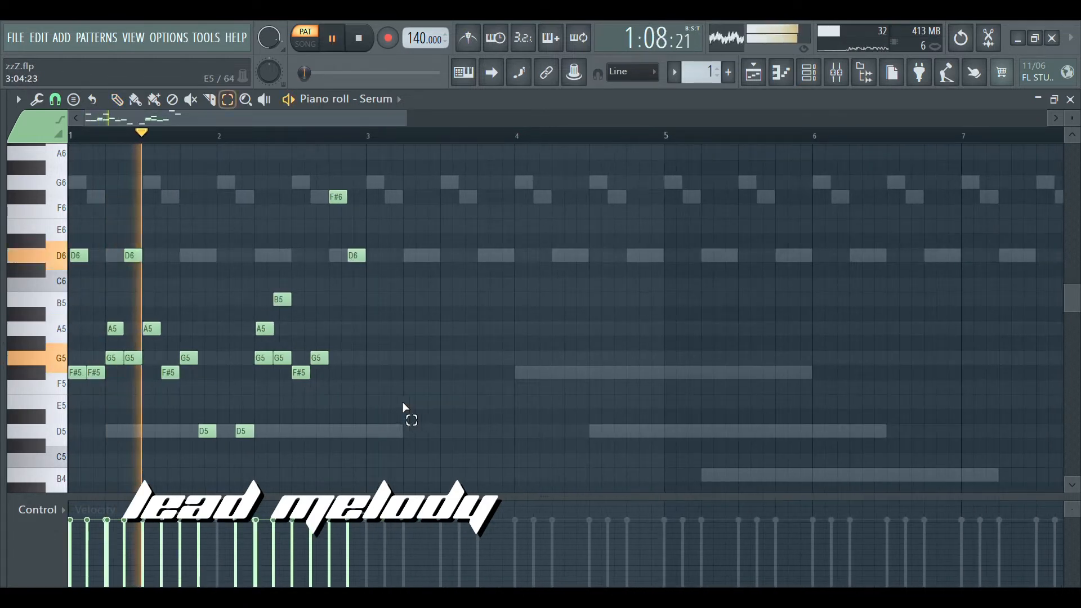
# - Duplicate the two-bar lead into bars 3 and 4, and raise the copied B5 in bar 4 to D6
pyautogui.hotkey('ctrl', 'b')
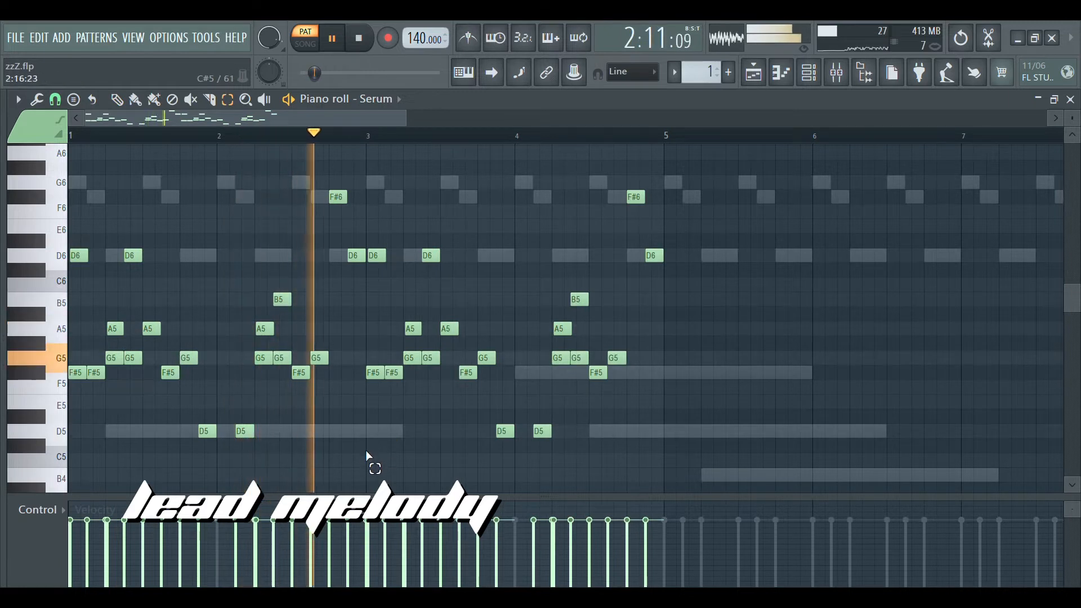
pyautogui.scroll(4, 583, 467)
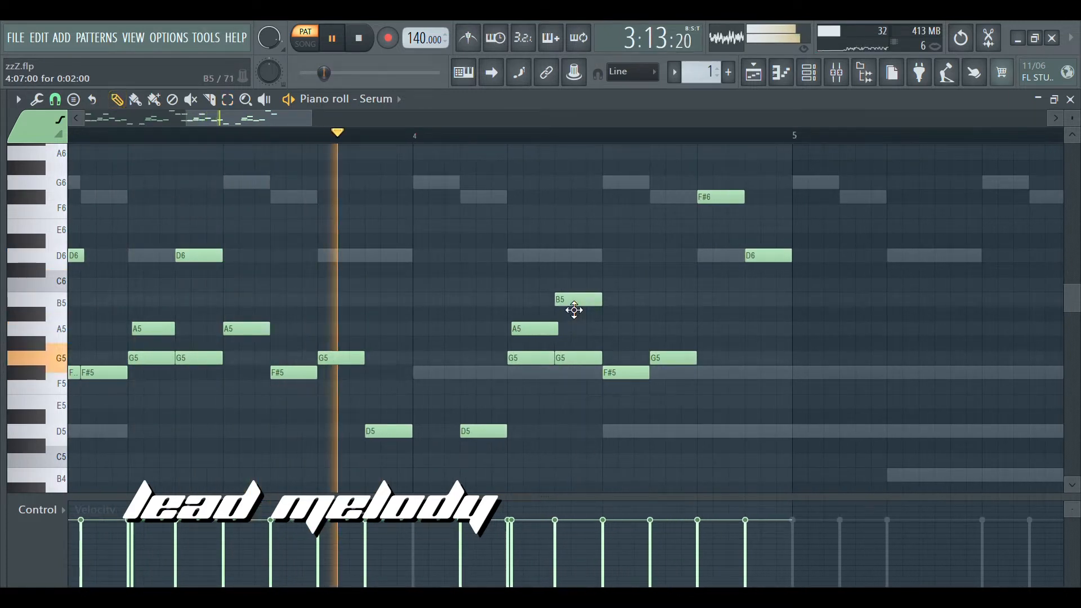
pyautogui.moveTo(570, 263); pyautogui.dragTo(574, 263)
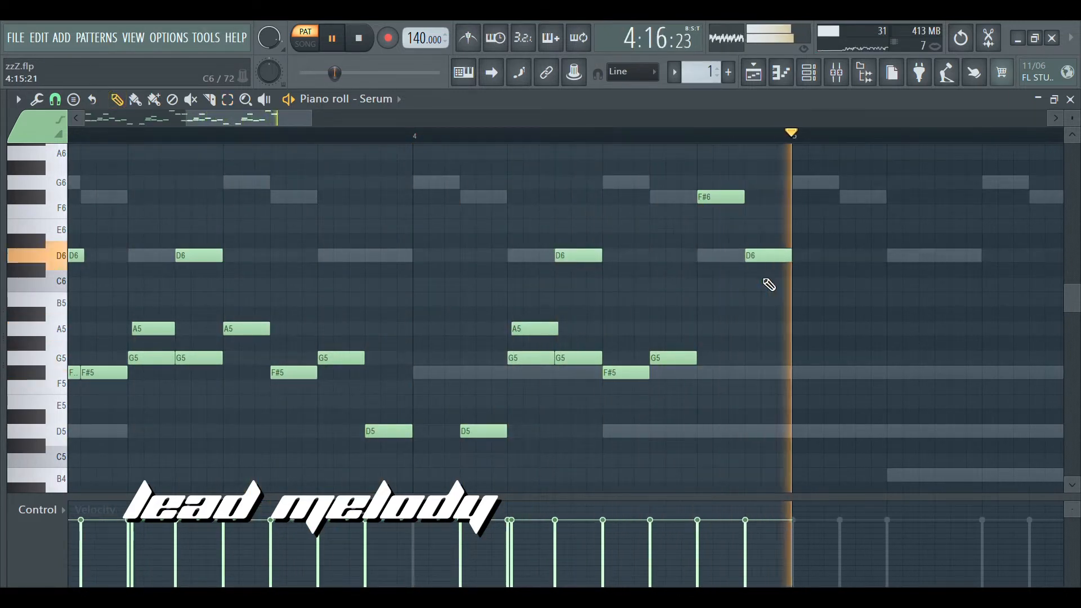
# - Rework bar 4's ending with A5 on step 11, F#6 plus a slightly delayed G6 on step 13, and G5 on step 15
pyautogui.press('space')
pyautogui.moveTo(761, 258); pyautogui.dragTo(762, 362)
pyautogui.moveTo(716, 197); pyautogui.dragTo(719, 181)
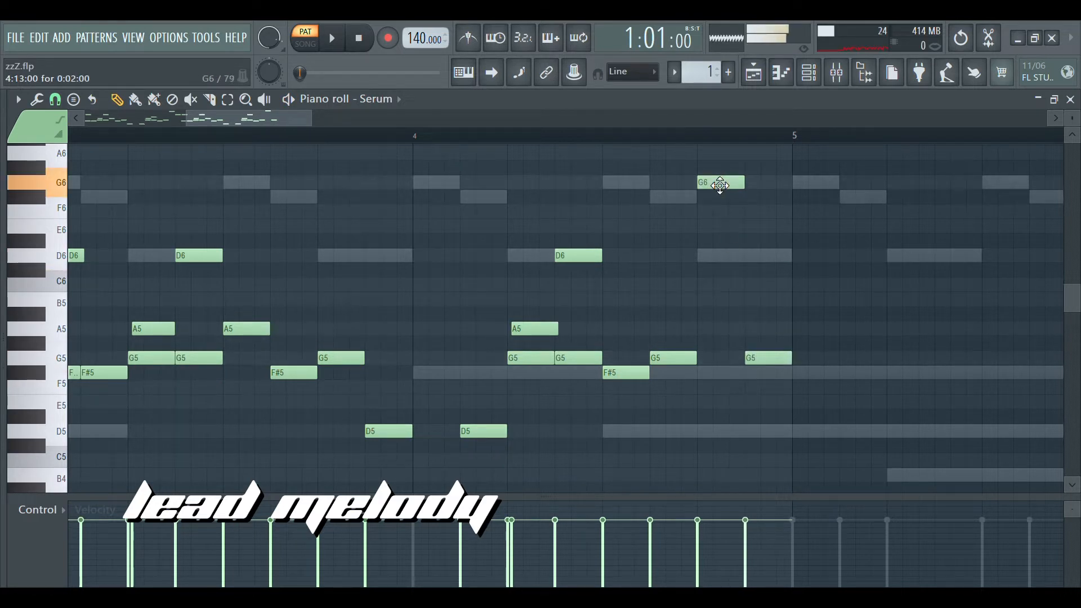
pyautogui.press('space')
pyautogui.press('space')
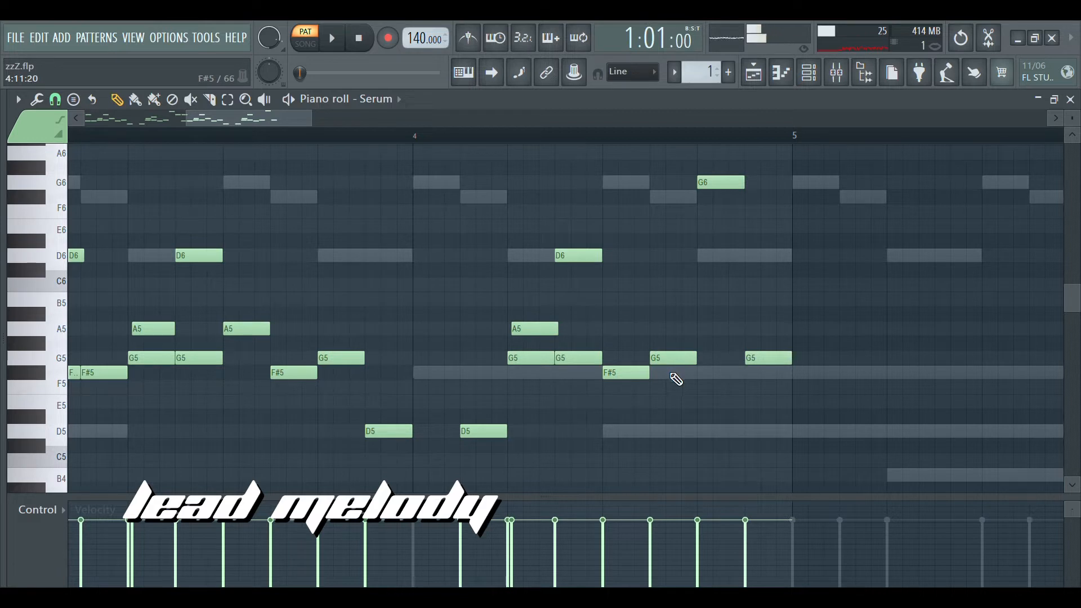
pyautogui.moveTo(674, 363); pyautogui.dragTo(678, 342)
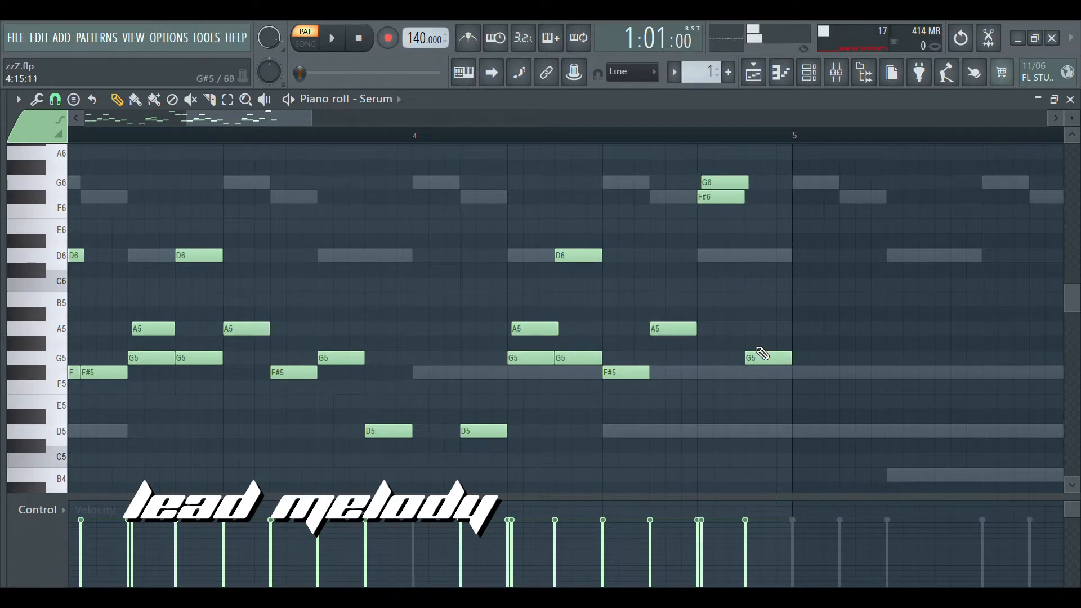
# - Duplicate the four-bar lead to eight bars and duplicate that again to fill sixteen bars
pyautogui.scroll(-6, 630, 411)
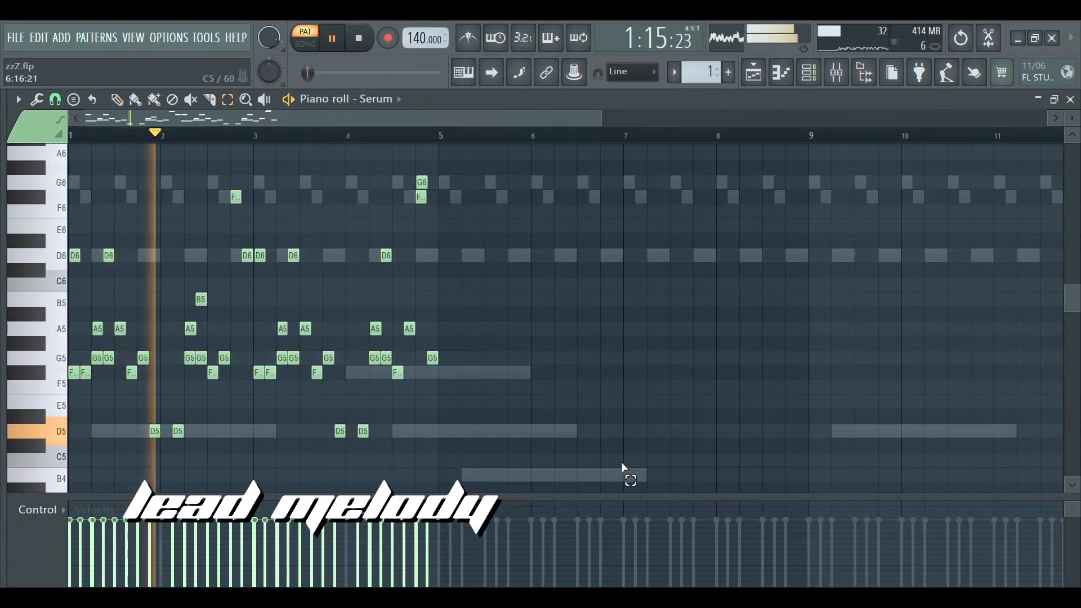
pyautogui.hotkey('ctrl', 'b')
pyautogui.scroll(-3, 350, 459)
pyautogui.scroll(4, 169, 419)
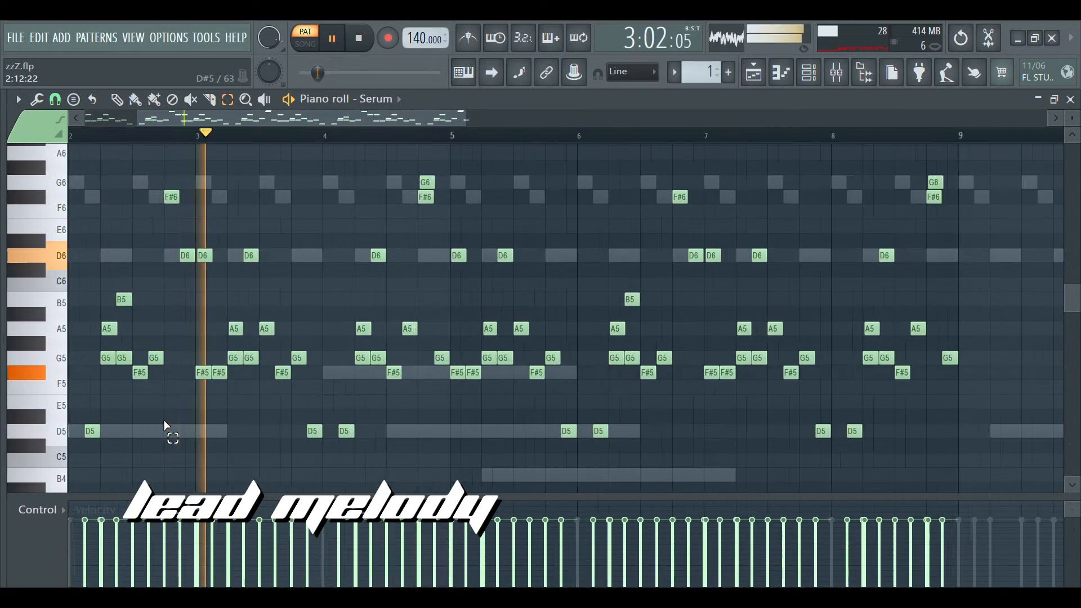
pyautogui.scroll(-5, 169, 422)
pyautogui.scroll(-3, 336, 454)
pyautogui.scroll(2, 298, 433)
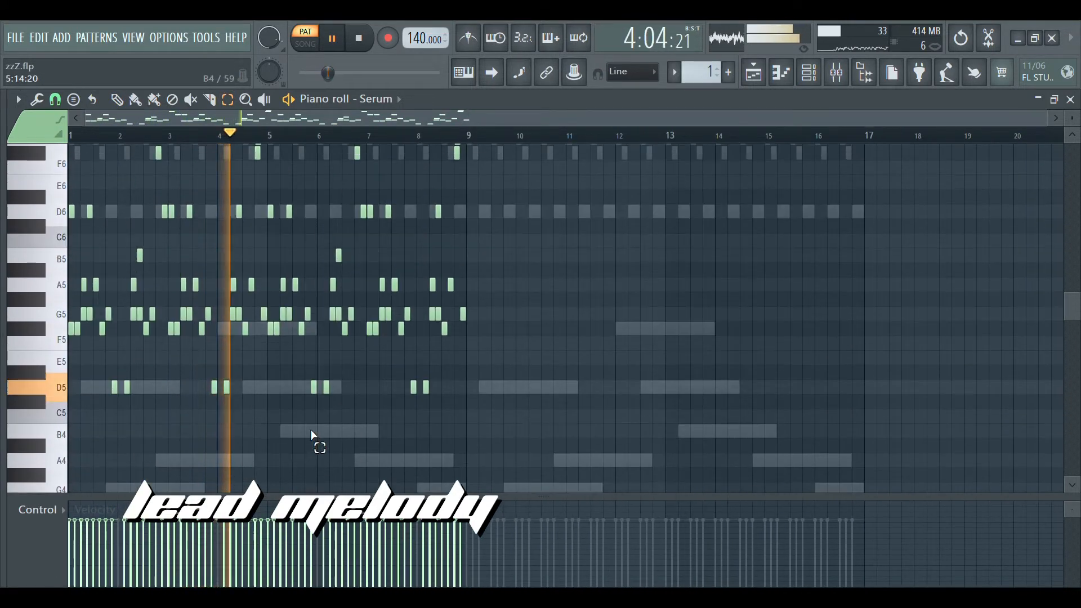
pyautogui.hotkey('ctrl', 'b')
pyautogui.scroll(3, 304, 445)
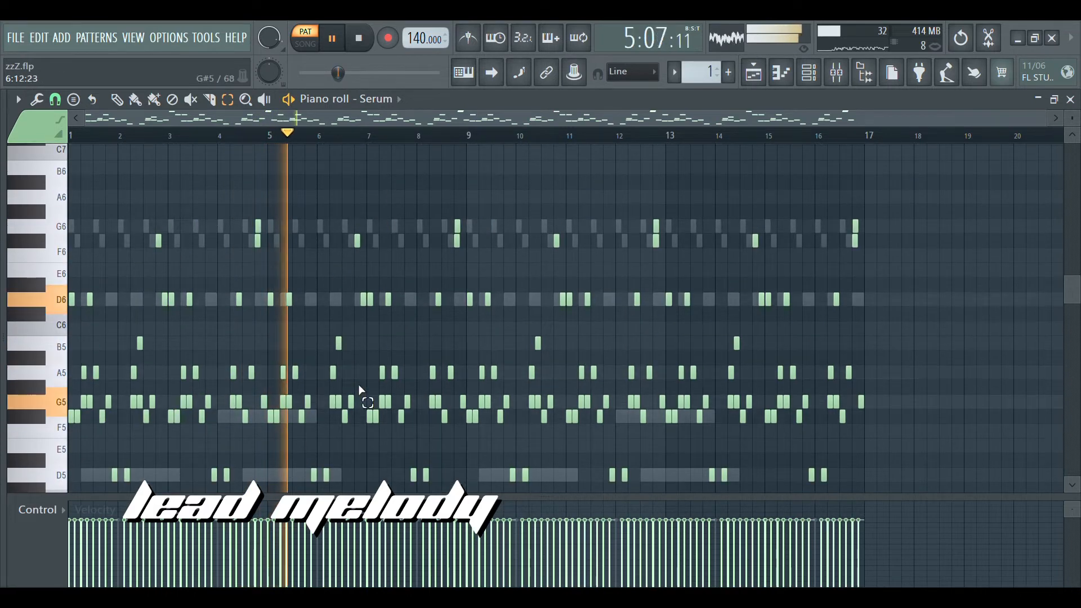
# - In bar 7, raise the G5 on step 13 to D6 and check it in playback
pyautogui.scroll(4, 407, 435)
pyautogui.scroll(3, 416, 439)
pyautogui.press('p')
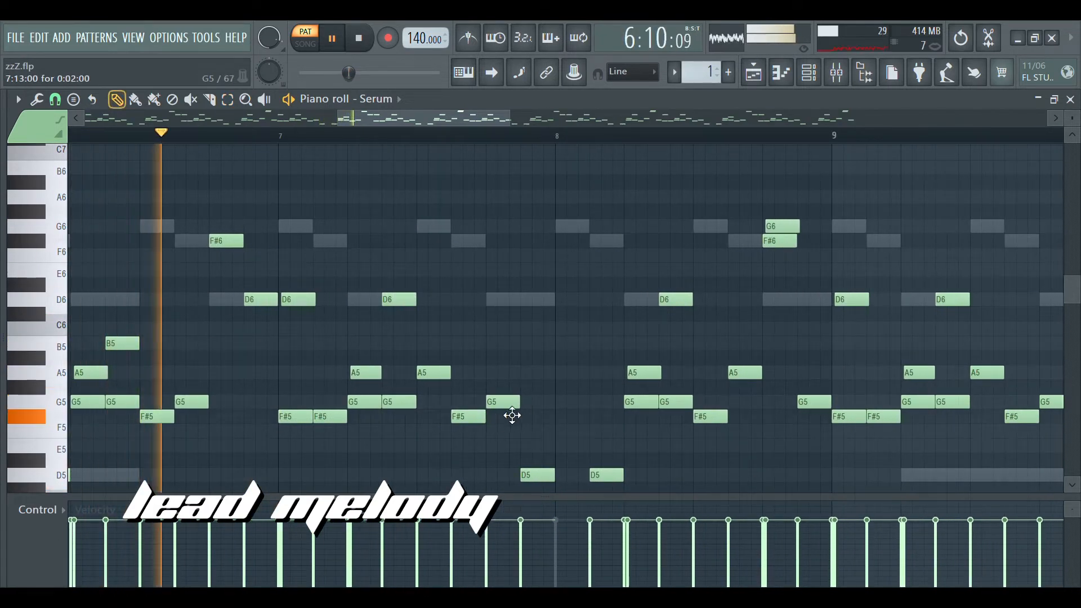
pyautogui.moveTo(513, 408); pyautogui.dragTo(512, 308)
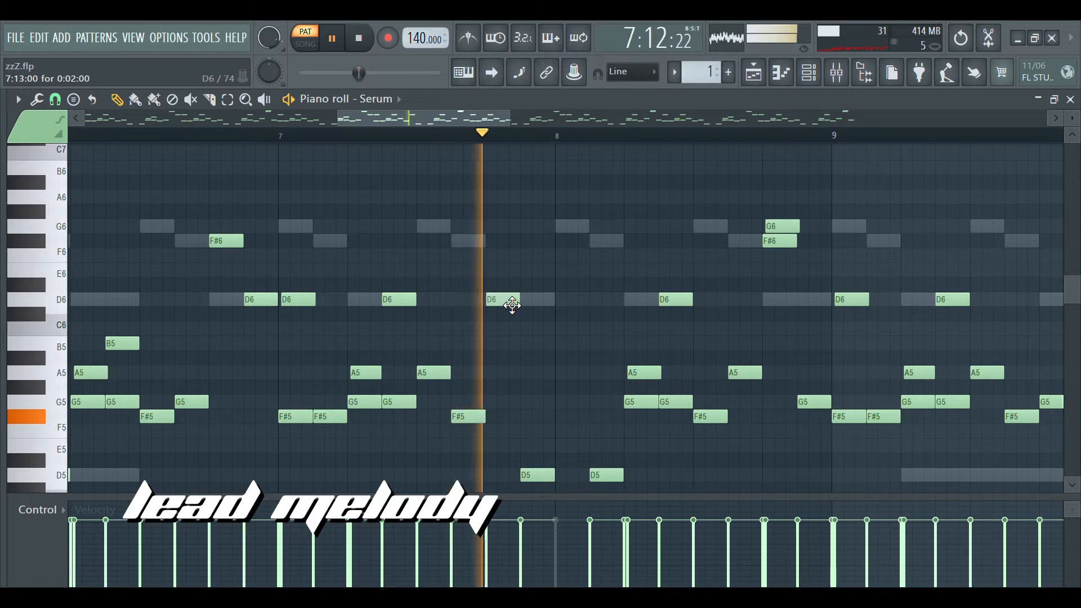
pyautogui.scroll(-6, 574, 393)
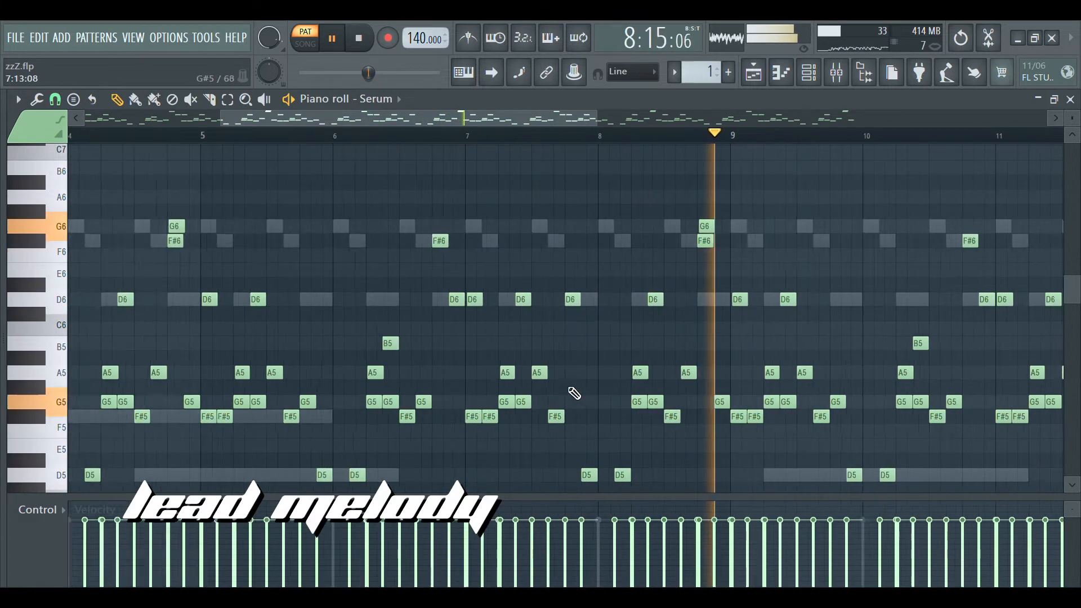
pyautogui.scroll(-1, 534, 428)
pyautogui.press('space')
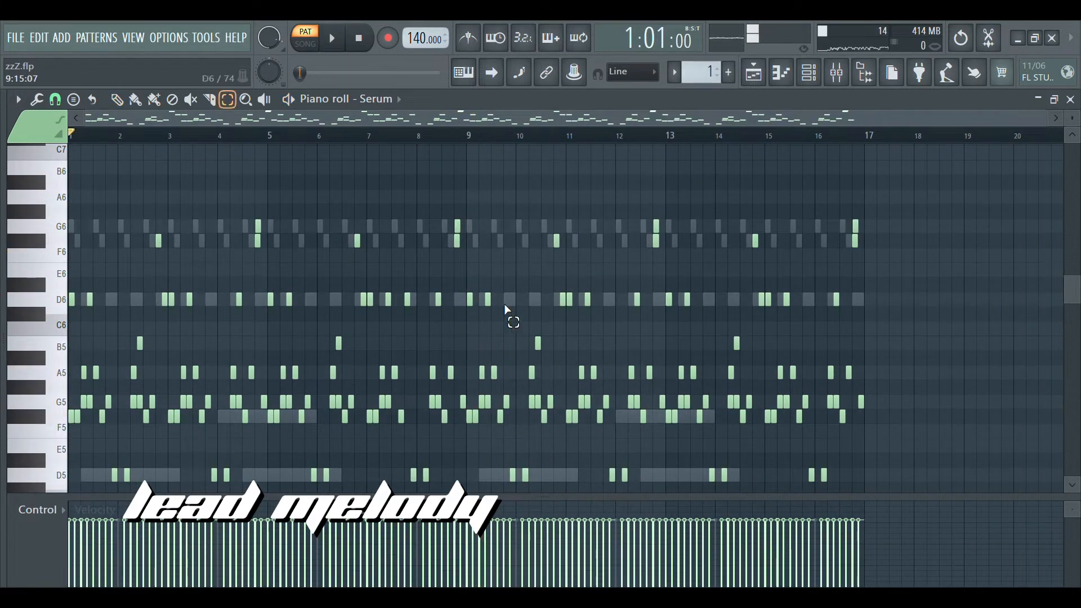
# - Look over the sixteen-bar Serum lead in the piano roll and check the channel rack
pyautogui.scroll(-6, 483, 241)
pyautogui.scroll(7, 350, 384)
pyautogui.scroll(8, 243, 295)
pyautogui.scroll(-7, 240, 316)
pyautogui.scroll(4, 134, 340)
pyautogui.moveTo(208, 122); pyautogui.dragTo(163, 123)
pyautogui.scroll(3, 73, 336)
pyautogui.scroll(-6, 87, 201)
pyautogui.click(808, 72)
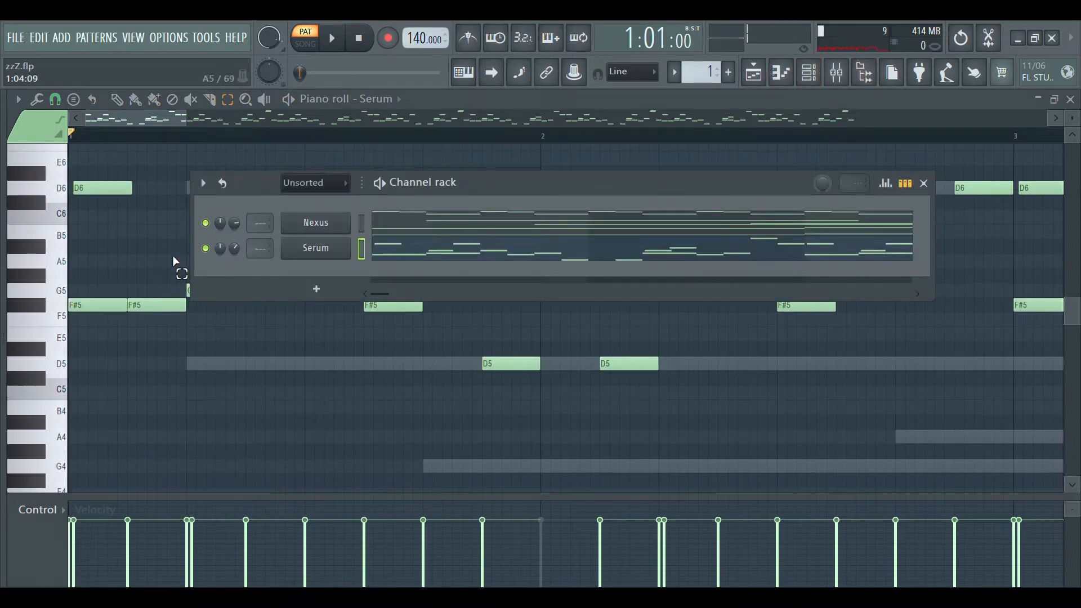
pyautogui.press('F9')
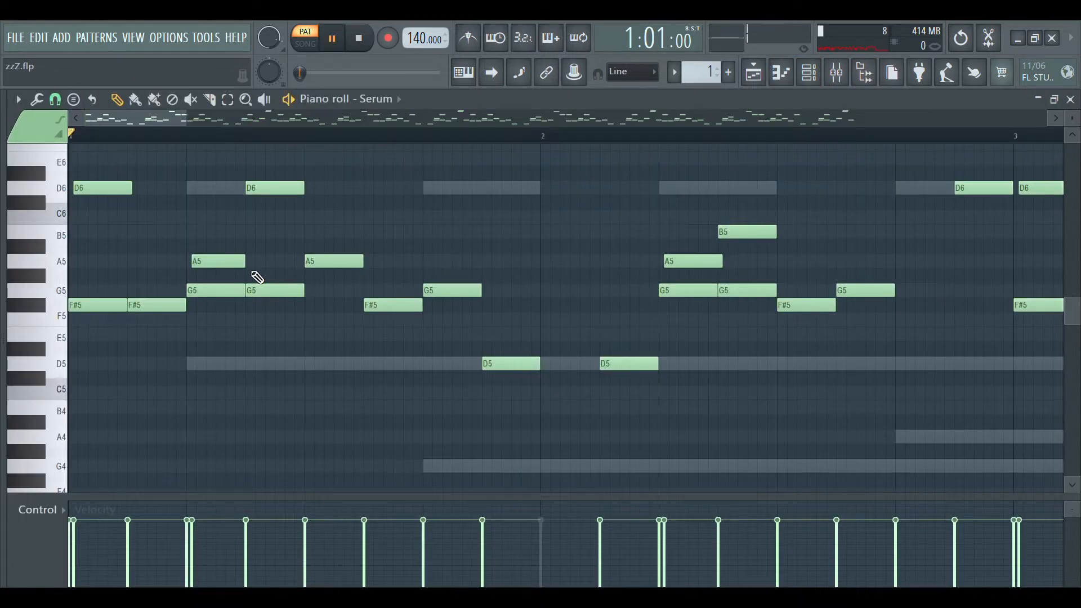
# - Play back the opening bars of the lead and review its note pattern
pyautogui.press('space')
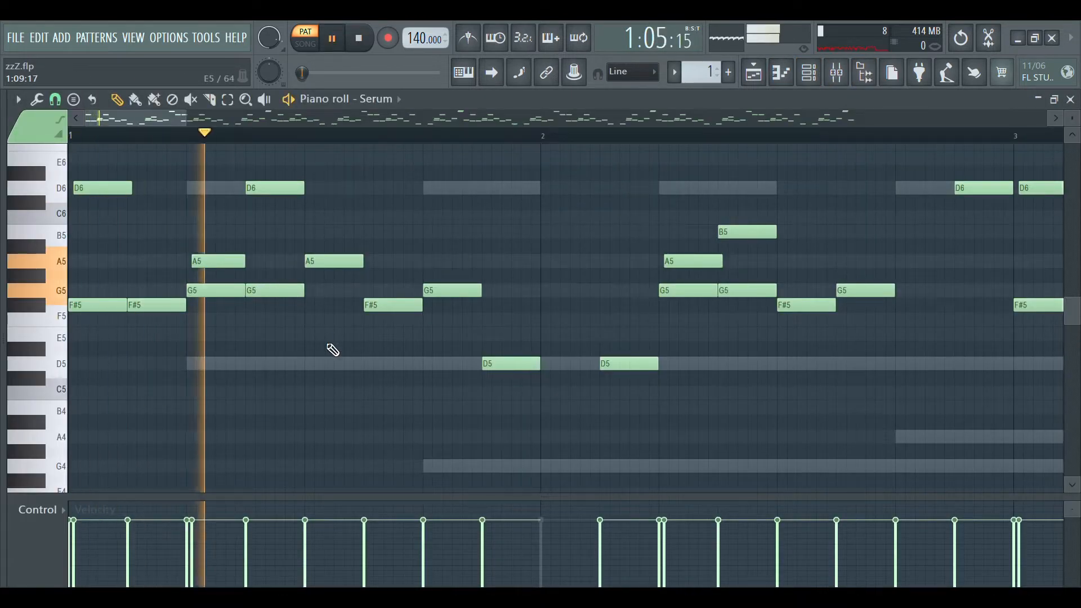
pyautogui.scroll(-2, 280, 409)
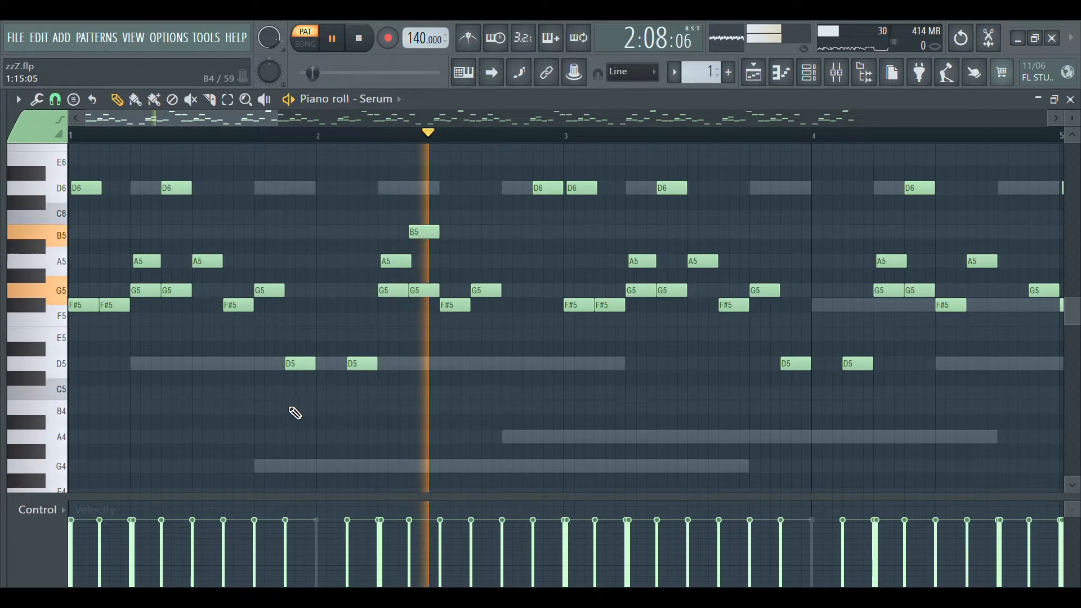
pyautogui.press('space')
pyautogui.scroll(3, 301, 410)
pyautogui.scroll(3, 175, 360)
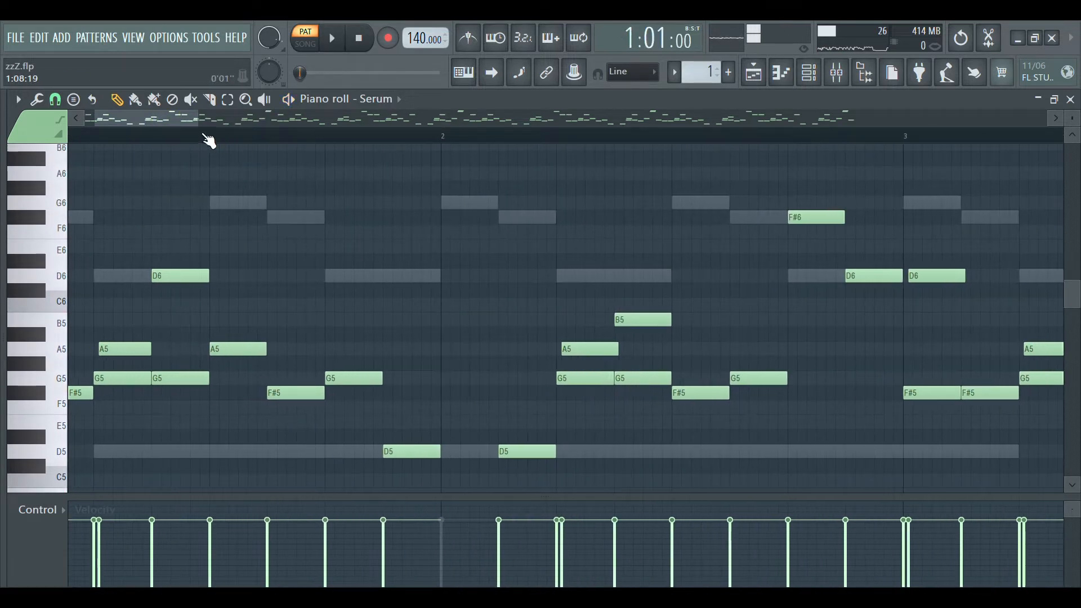
pyautogui.scroll(1, 190, 293)
pyautogui.scroll(2, 731, 336)
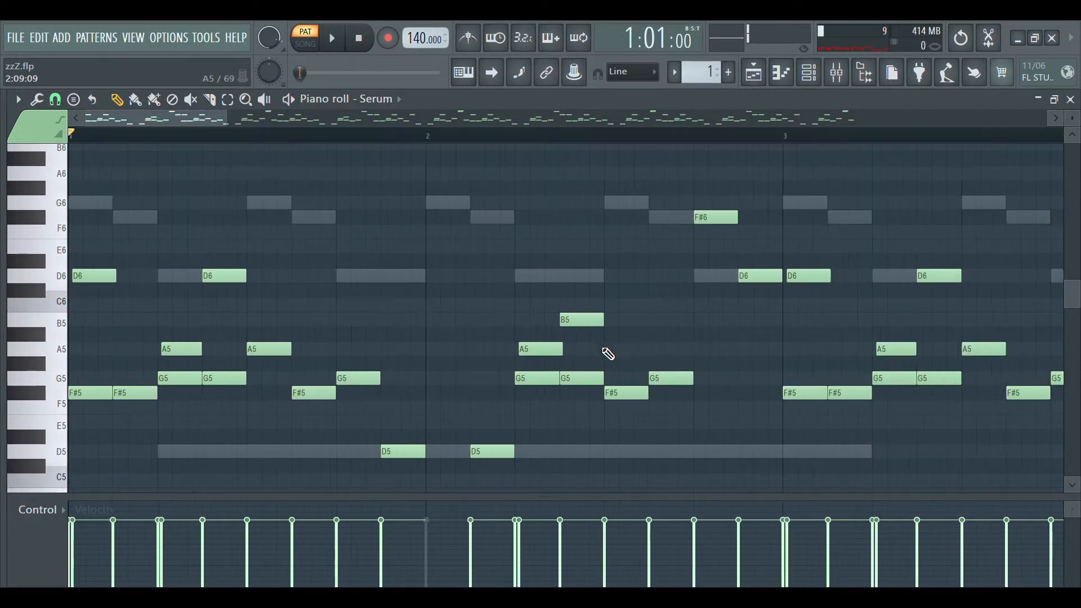
pyautogui.scroll(-4, 527, 407)
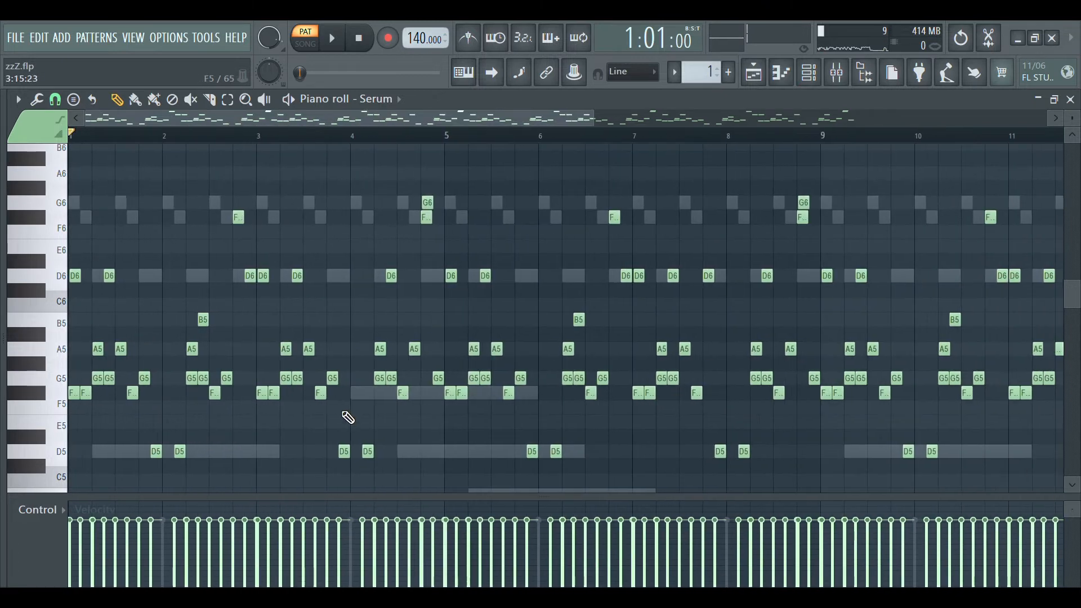
# - Add a second Nexus channel for the strings and paste the first Nexus channel's notes into it
pyautogui.press('F9')
pyautogui.press('F6')
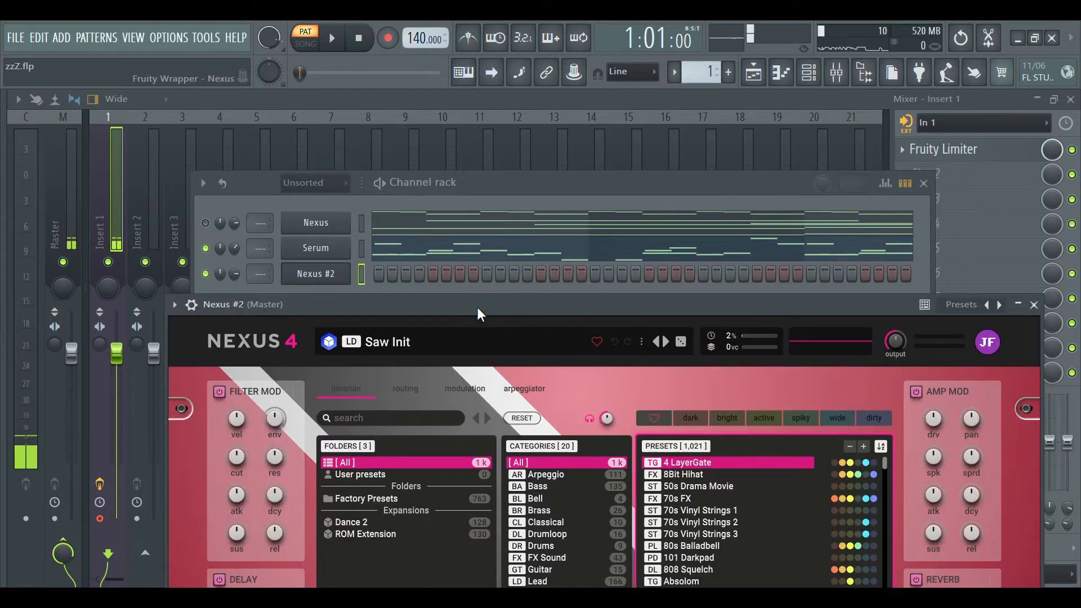
pyautogui.moveTo(477, 314); pyautogui.dragTo(399, 172)
pyautogui.click(821, 75)
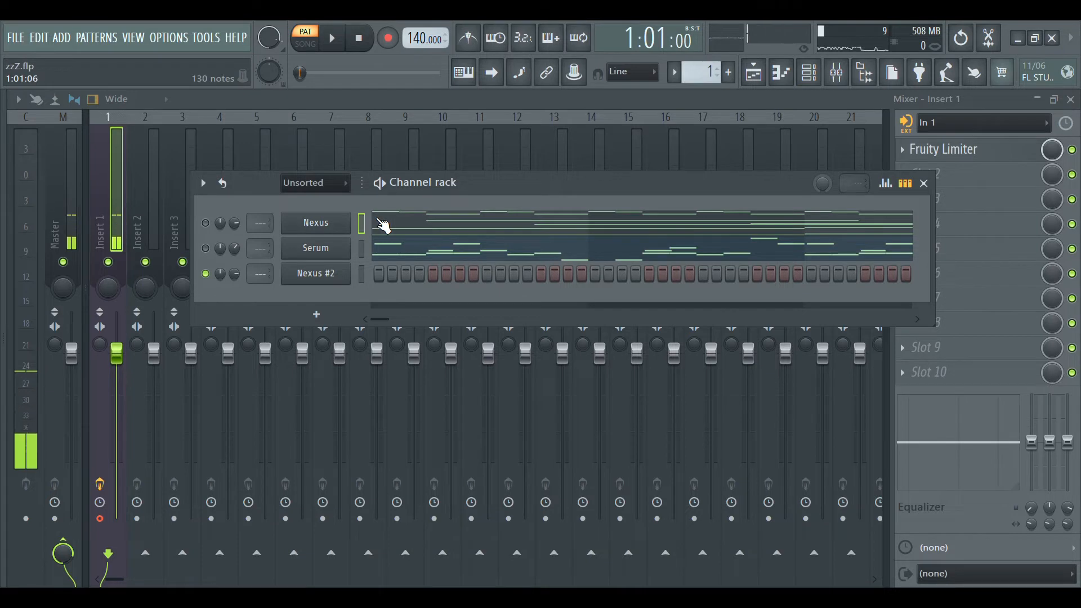
pyautogui.hotkey('ctrl', 'v')
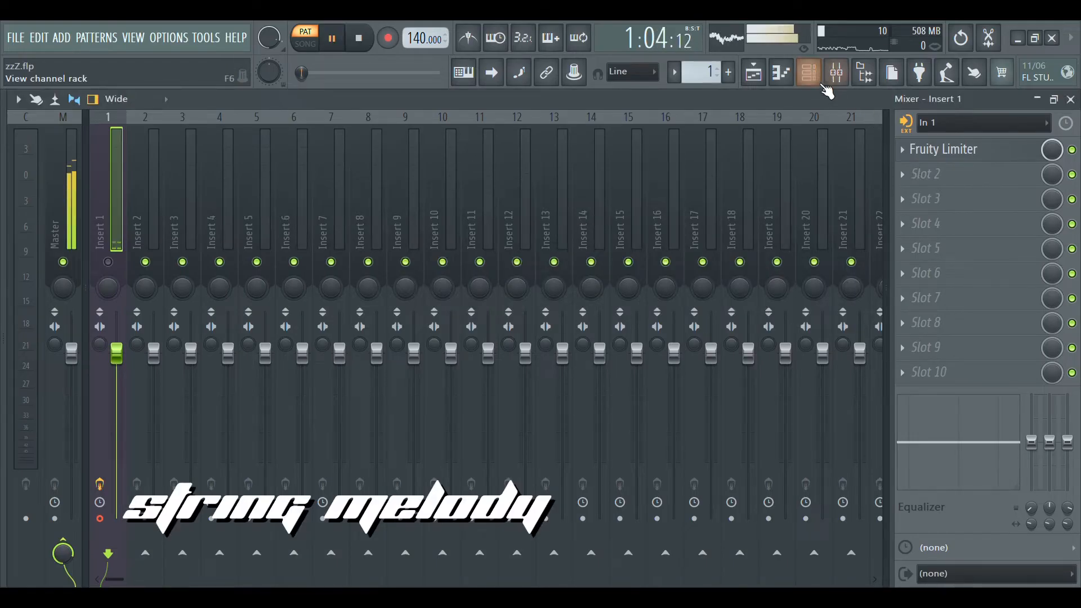
# - Open the Nexus #2 notes in the piano roll and play the string melody
pyautogui.click(821, 84)
pyautogui.press('space')
pyautogui.click(435, 278)
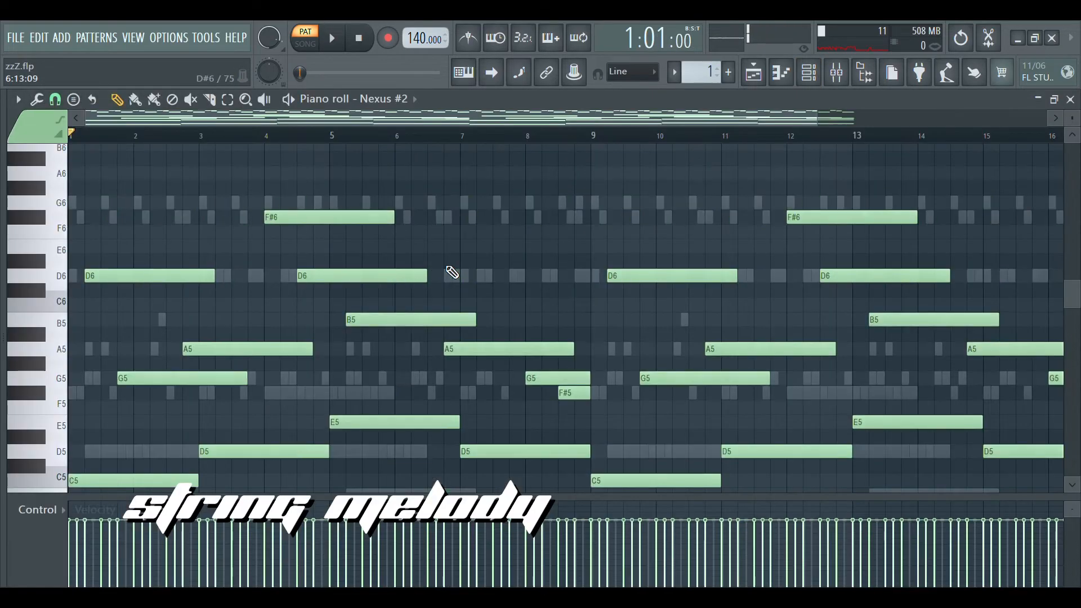
pyautogui.press('space')
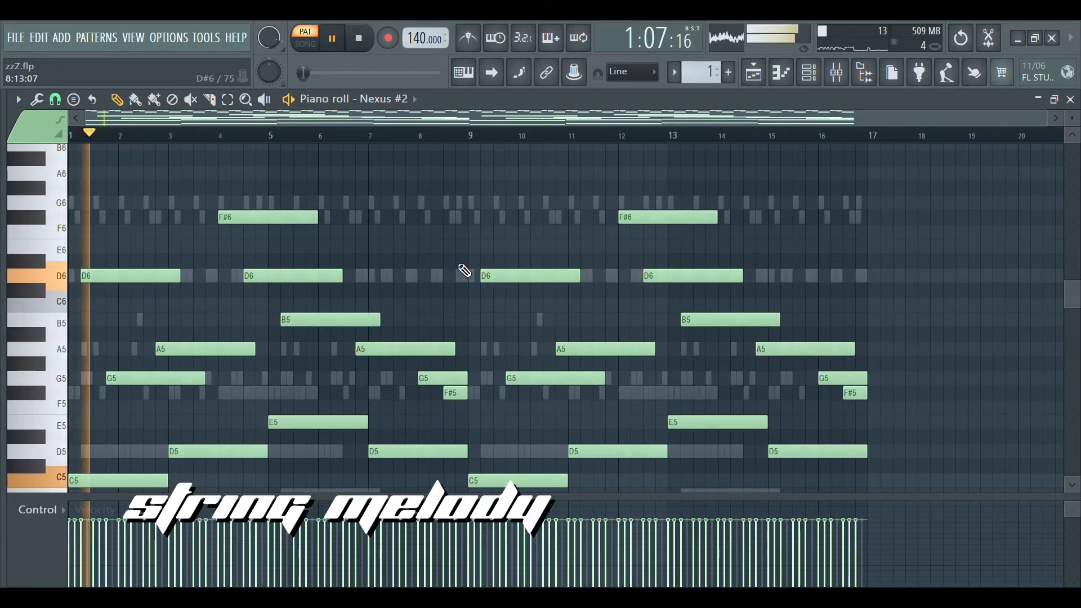
# - Balance the channels during playback by lowering Nexus and setting Nexus #2 to about 31% volume, with Nexus and Serum unmuted
pyautogui.click(815, 81)
pyautogui.moveTo(235, 278); pyautogui.dragTo(237, 280)
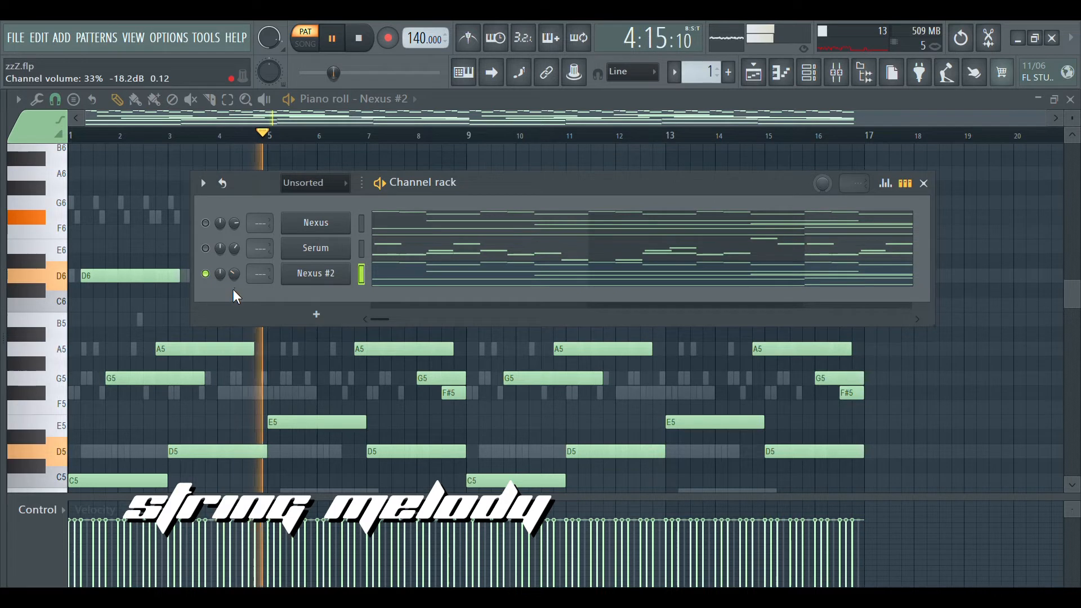
pyautogui.moveTo(235, 278); pyautogui.dragTo(234, 281)
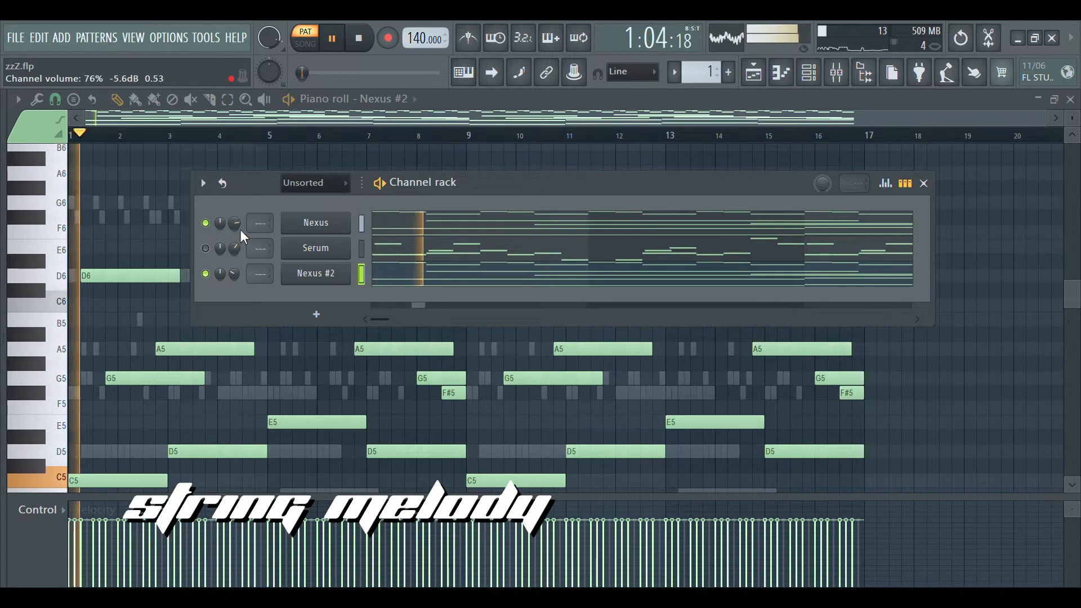
pyautogui.moveTo(238, 229); pyautogui.dragTo(238, 242)
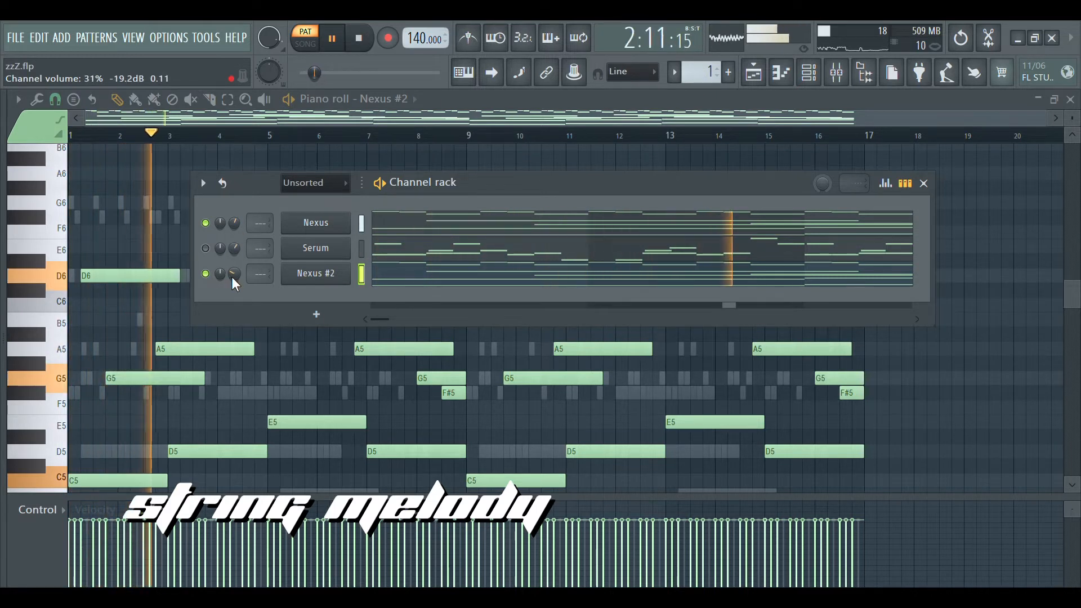
pyautogui.click(205, 248)
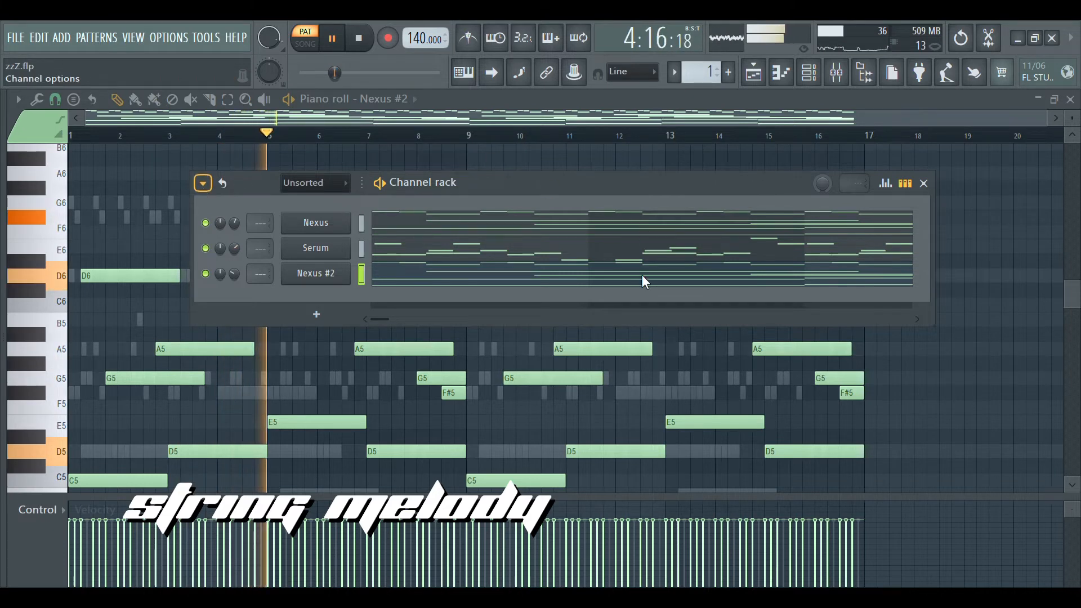
# - Add a second Serum channel with the "bass - subley baka" preset and select the first Nexus channel's lowest C3–E3 notes for copying
pyautogui.click(719, 461)
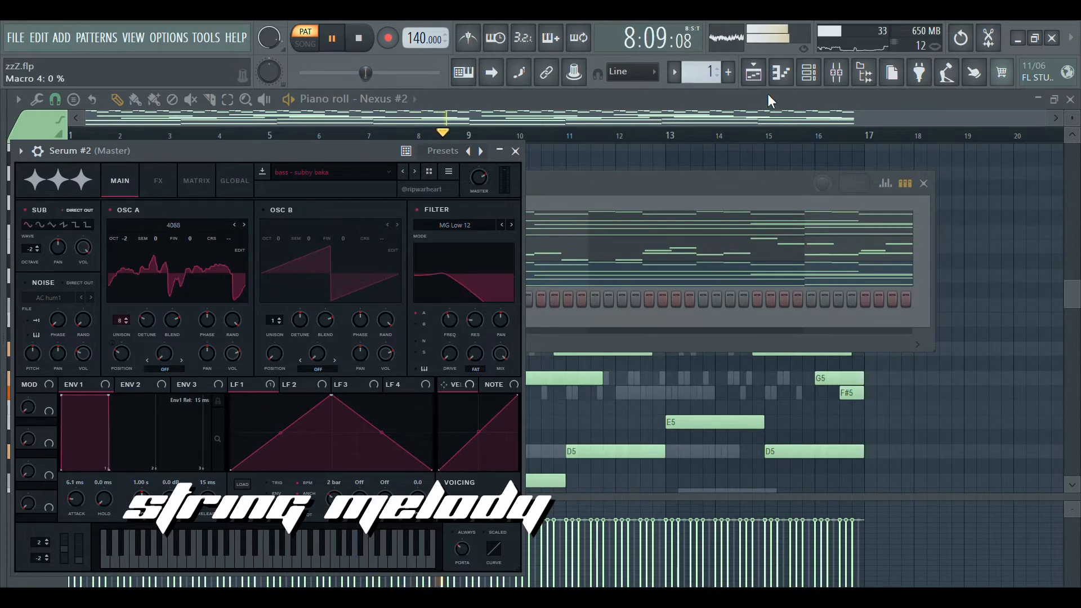
pyautogui.click(788, 80)
pyautogui.click(807, 76)
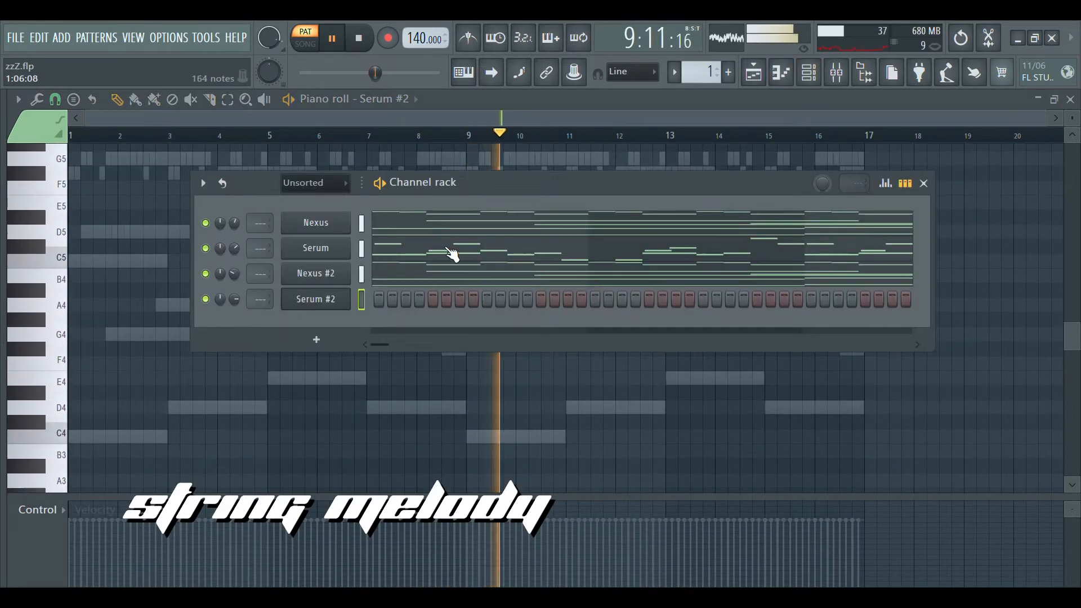
pyautogui.click(445, 223)
pyautogui.scroll(-6, 360, 309)
pyautogui.moveTo(121, 294); pyautogui.dragTo(919, 434)
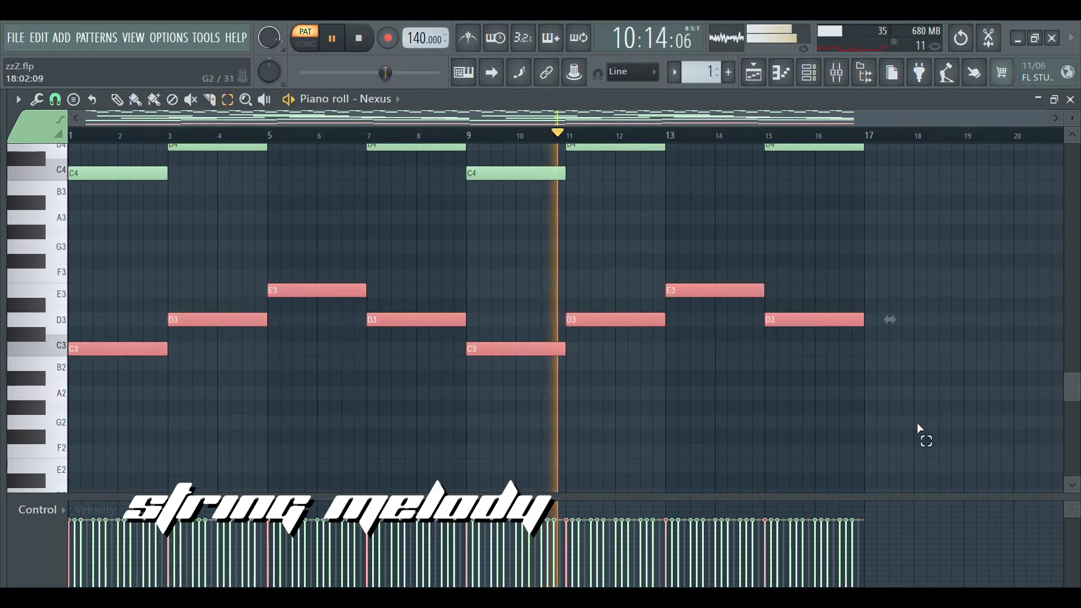
# - Paste the copied bass notes into the Serum #2 channel, raise them one octave to C4–E4, and play them back
pyautogui.click(816, 82)
pyautogui.click(779, 80)
pyautogui.press('space')
pyautogui.hotkey('ctrl', 'v')
pyautogui.hotkey('ctrl', 'Up')
pyautogui.press('space')
pyautogui.scroll(1, 818, 176)
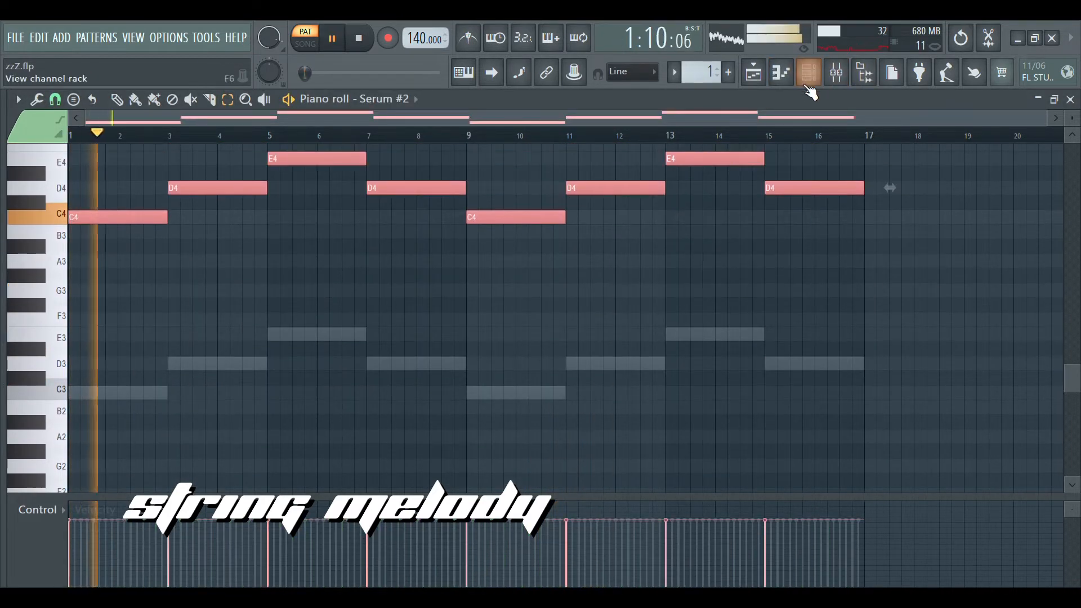
# - Set the Serum #2 channel volume to about 53% and reopen its bass notes in the piano roll
pyautogui.click(807, 82)
pyautogui.moveTo(235, 302)
pyautogui.mouseDown()
pyautogui.moveTo(236, 338)
pyautogui.moveTo(238, 293)
pyautogui.mouseUp()
pyautogui.click(282, 382)
pyautogui.scroll(3, 454, 435)
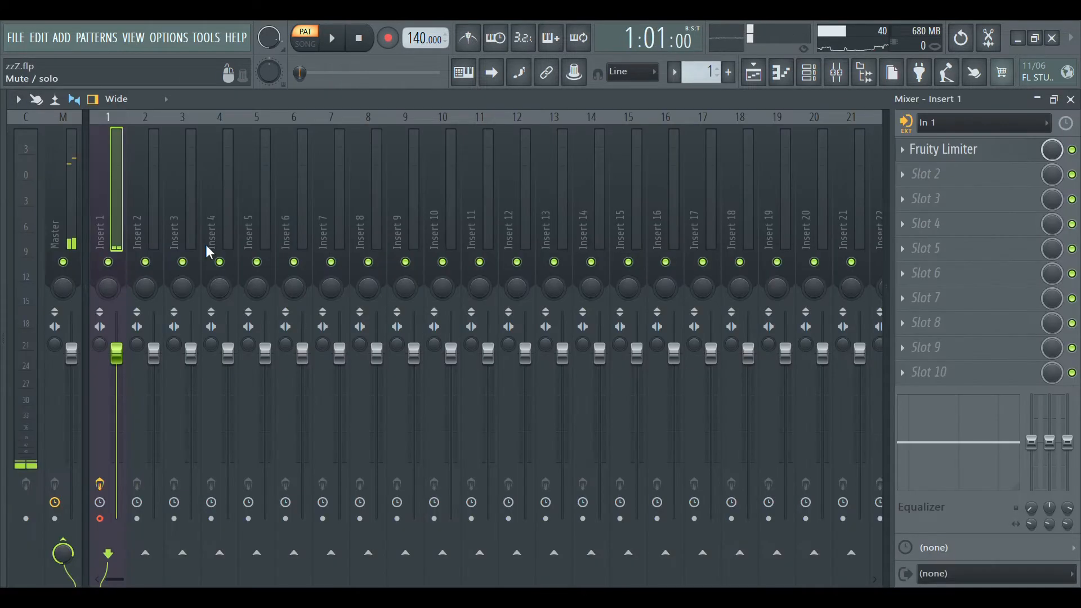
pyautogui.click(809, 73)
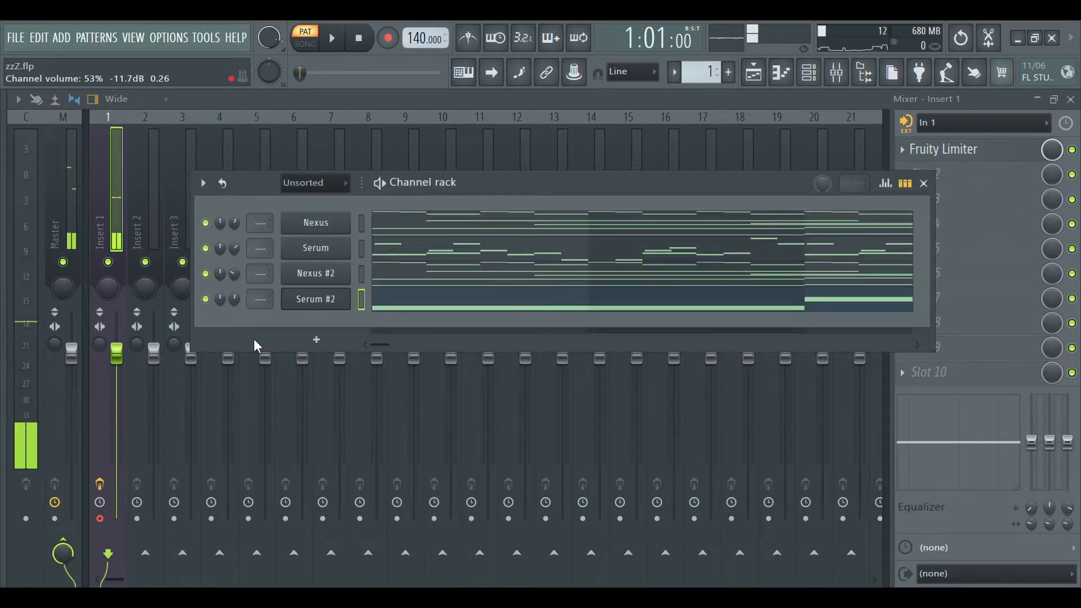
pyautogui.click(411, 306)
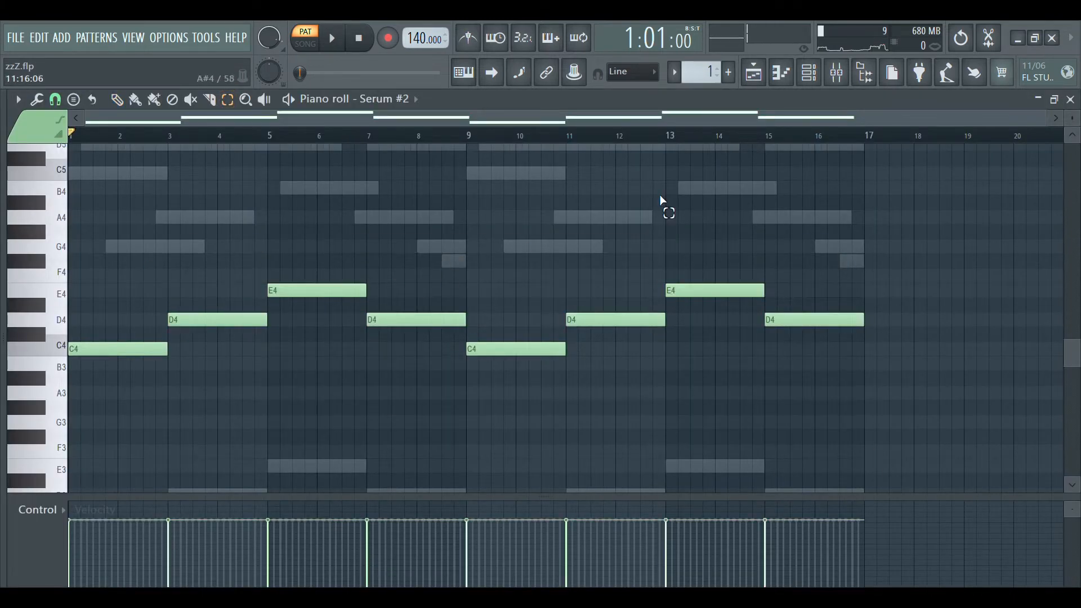
pyautogui.click(815, 73)
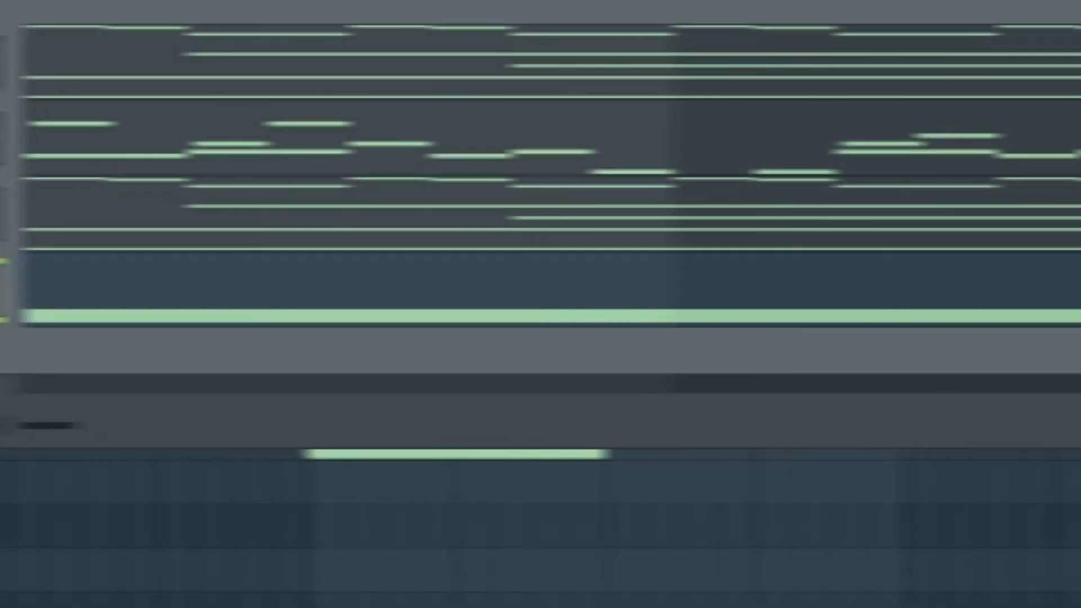
# - Place a short D6 note at the very start of bar 1 on the Serum #3 channel, trying out pitches during playback
pyautogui.scroll(2, 192, 196)
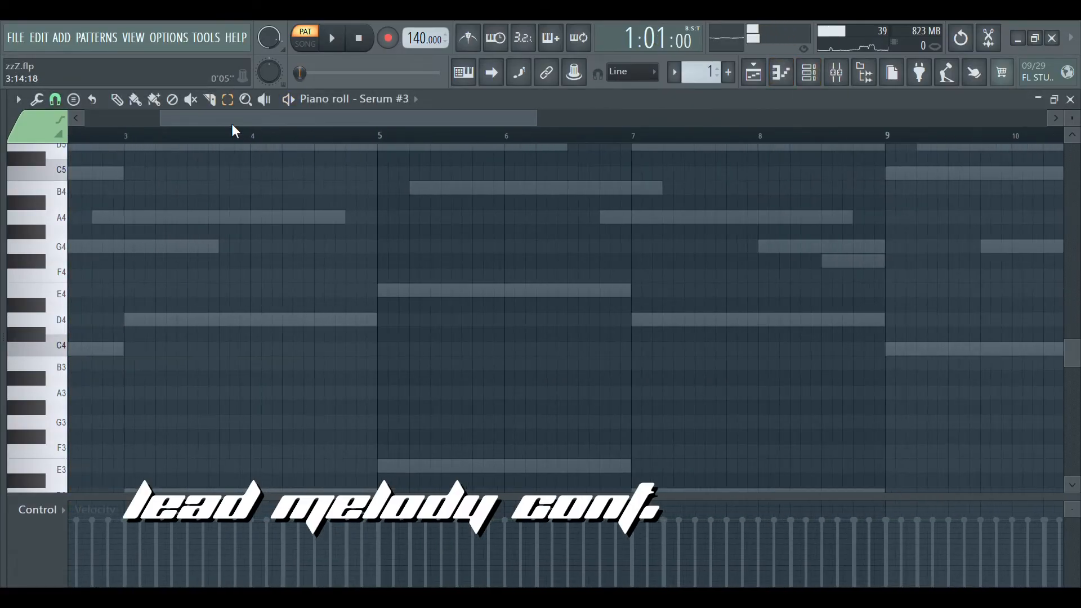
pyautogui.moveTo(232, 123); pyautogui.dragTo(159, 125)
pyautogui.press('space')
pyautogui.press('space')
pyautogui.scroll(7, 97, 276)
pyautogui.moveTo(74, 295); pyautogui.dragTo(25, 305)
pyautogui.scroll(2, 80, 328)
pyautogui.rightClick(85, 375)
pyautogui.scroll(2, 89, 374)
pyautogui.moveTo(78, 277); pyautogui.dragTo(21, 283)
pyautogui.scroll(3, 20, 283)
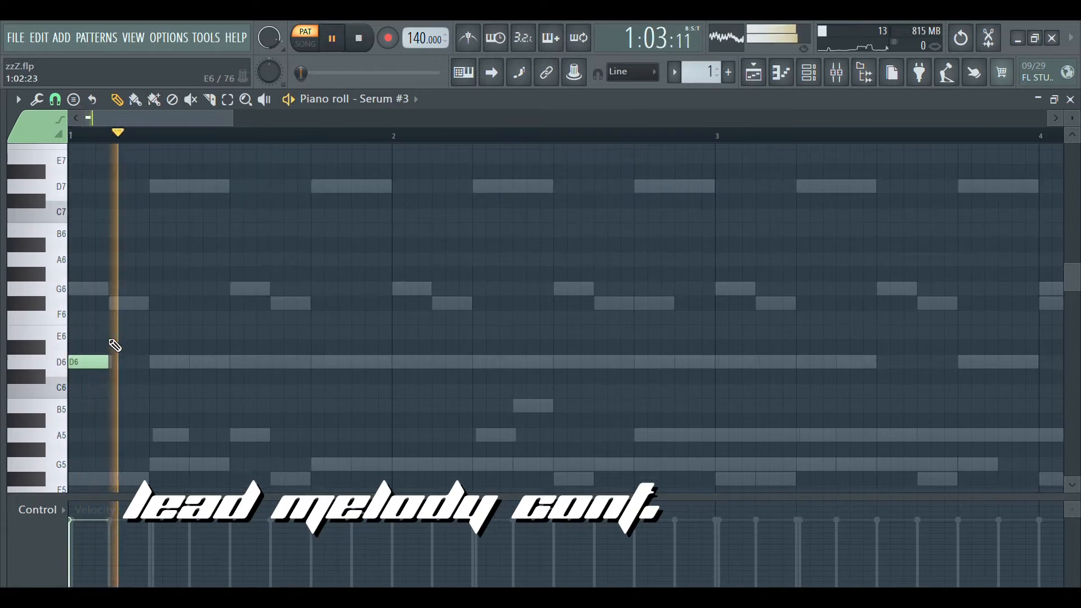
# - Add F#6 and D7 after the opening D6, and duplicate the three-note figure in bar 1
pyautogui.click(113, 305)
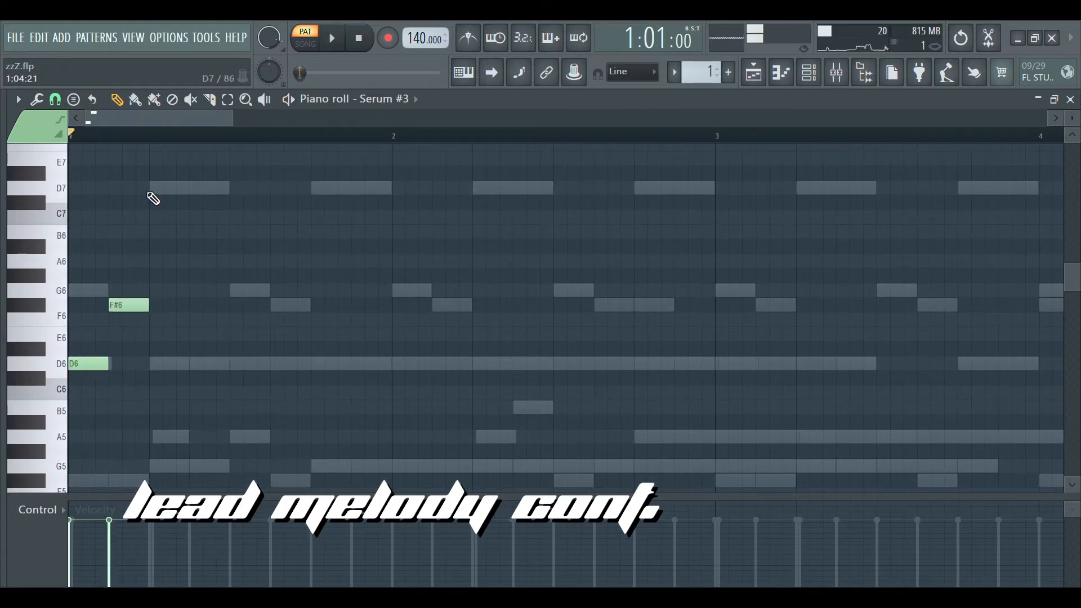
pyautogui.click(152, 189)
pyautogui.press('space')
pyautogui.hotkey('ctrl', 'b')
pyautogui.keyDown('ctrl'); pyautogui.click(343, 305); pyautogui.keyUp('ctrl')
pyautogui.press('space')
# - Lower the duplicated D7 to G6 and complete bar 1 of the lead with F#6 and A6
pyautogui.moveTo(292, 192); pyautogui.dragTo(285, 300)
pyautogui.click(365, 299)
pyautogui.press('space')
pyautogui.rightClick(366, 295)
pyautogui.press('space')
pyautogui.rightClick(360, 281)
pyautogui.moveTo(369, 243); pyautogui.dragTo(360, 287)
pyautogui.press('space')
pyautogui.click(391, 302)
pyautogui.rightClick(393, 300)
# - Duplicate the bar 1 lead phrase into bar 2 and clear the selection, ready for drawing notes
pyautogui.hotkey('ctrl', 'b')
pyautogui.keyDown('ctrl'); pyautogui.click(395, 317); pyautogui.keyUp('ctrl')
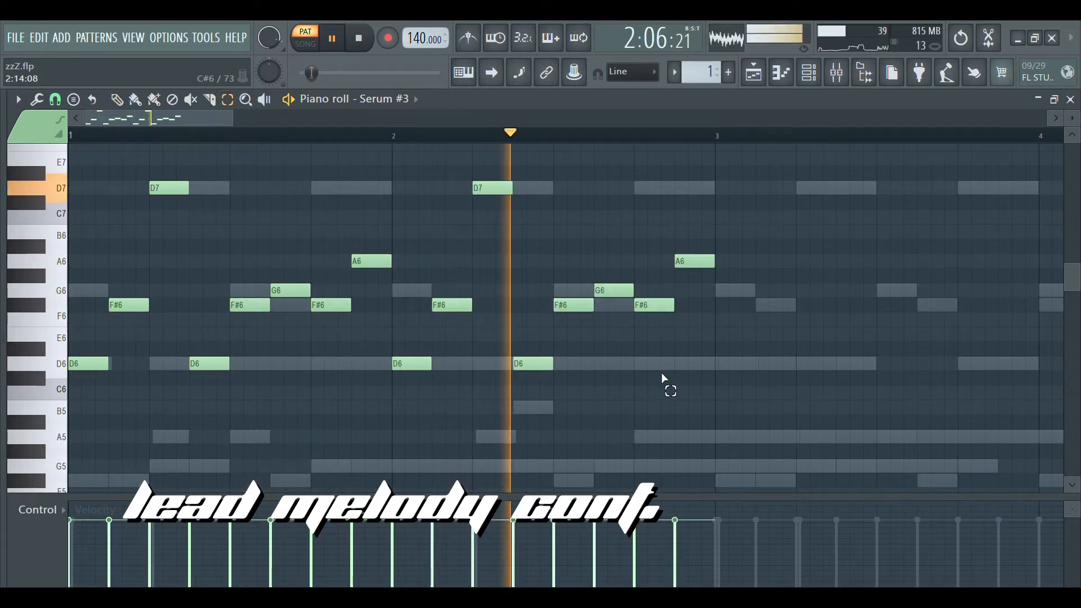
pyautogui.press('space')
pyautogui.press('p')
# - Mute the Serum, Nexus #2 and Serum #2 channels so only Nexus and Serum #3 are heard
pyautogui.press('F6')
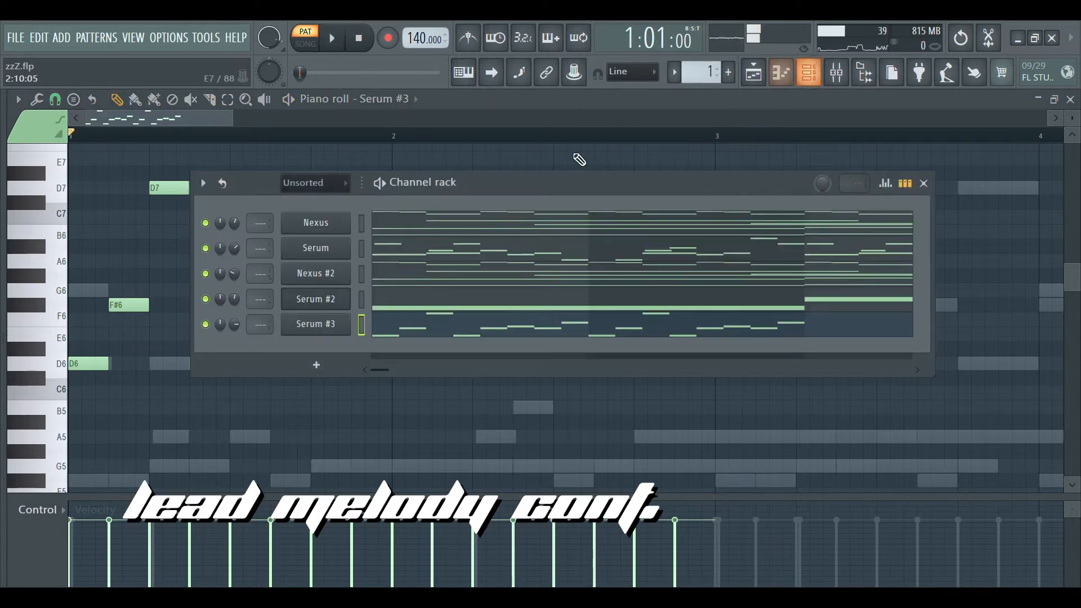
pyautogui.click(205, 273)
pyautogui.click(206, 298)
pyautogui.press('space')
pyautogui.click(205, 248)
pyautogui.press('space')
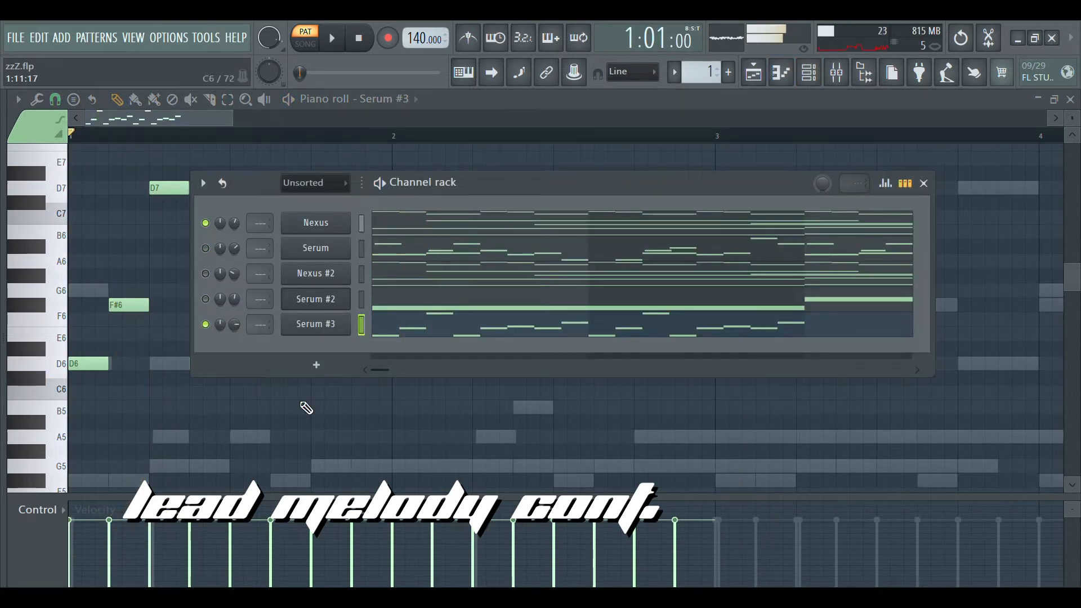
# - Vary the lead by changing bar 1's last two notes to B5 and G6 and bar 2's final note to D7
pyautogui.press('space')
pyautogui.rightClick(308, 418)
pyautogui.press('space')
pyautogui.moveTo(324, 305); pyautogui.dragTo(330, 417)
pyautogui.press('space')
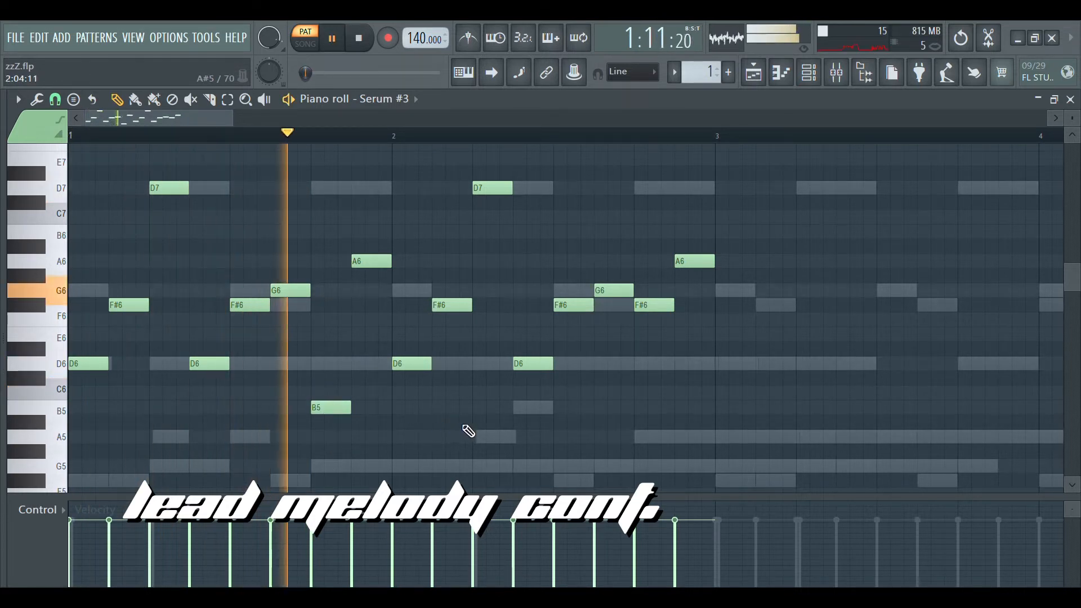
pyautogui.moveTo(708, 261); pyautogui.dragTo(712, 188)
pyautogui.click(363, 301)
pyautogui.moveTo(363, 303)
pyautogui.mouseDown()
pyautogui.moveTo(379, 292)
pyautogui.moveTo(364, 299)
pyautogui.moveTo(380, 305)
pyautogui.mouseUp()
pyautogui.rightClick(375, 265)
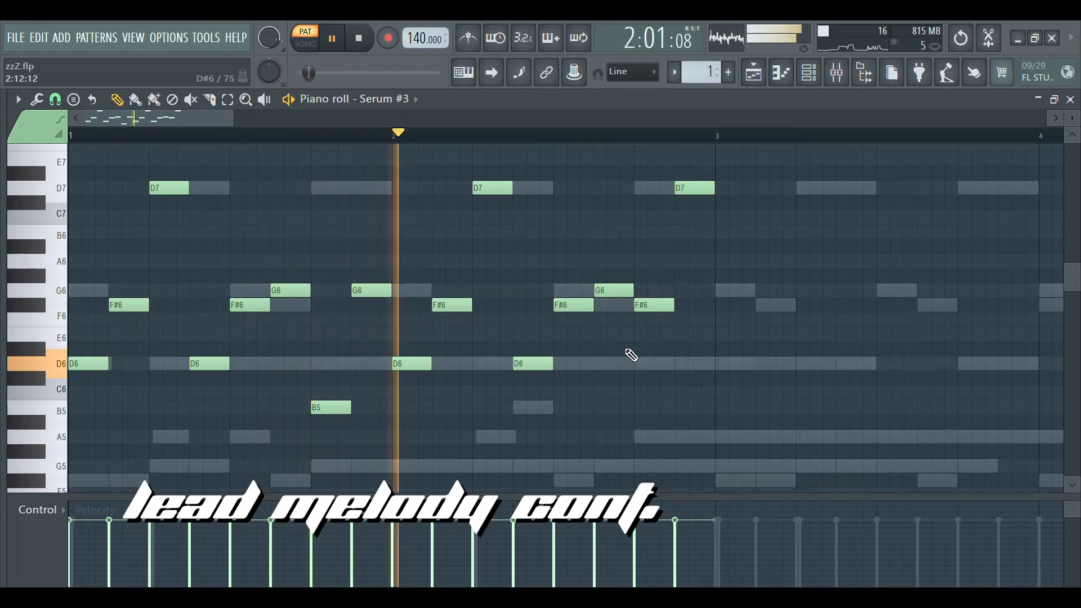
pyautogui.press('space')
pyautogui.press('space')
# - Duplicate the two-bar lead into bars 3 and 4, and raise bar 3's second note to F#7
pyautogui.scroll(1, 675, 296)
pyautogui.scroll(-2, 585, 274)
pyautogui.hotkey('ctrl', 'b')
pyautogui.scroll(3, 490, 285)
pyautogui.click(528, 292)
pyautogui.scroll(3, 551, 372)
pyautogui.moveTo(534, 298); pyautogui.dragTo(569, 268)
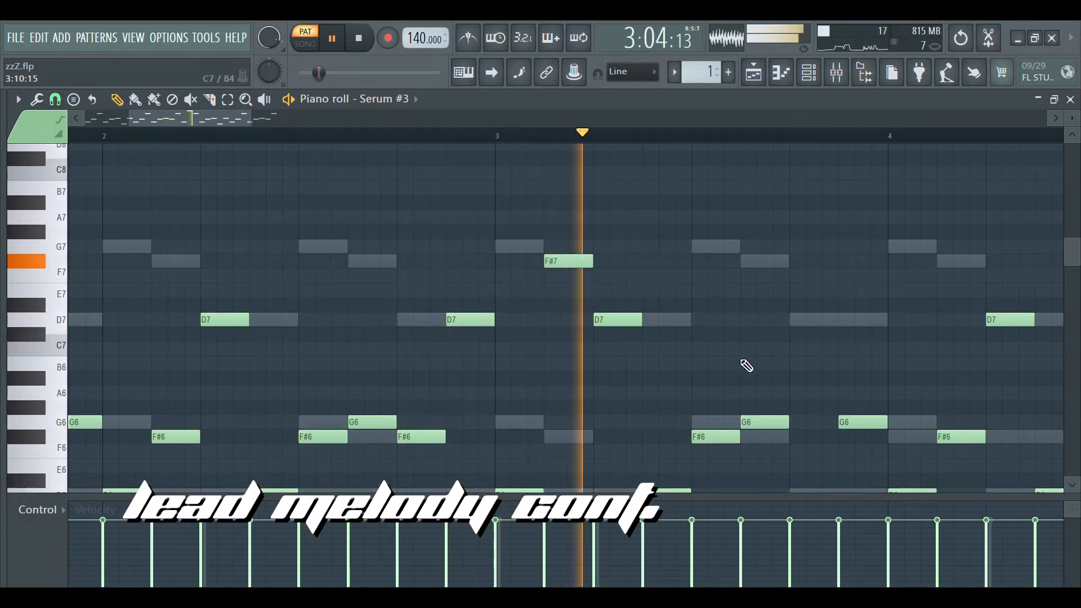
# - Change bar 4's third, fourth and fifth notes to F#7, G7 and D7, and play the result
pyautogui.scroll(-3, 664, 420)
pyautogui.scroll(3, 934, 453)
pyautogui.press('space')
pyautogui.moveTo(647, 321); pyautogui.dragTo(643, 266)
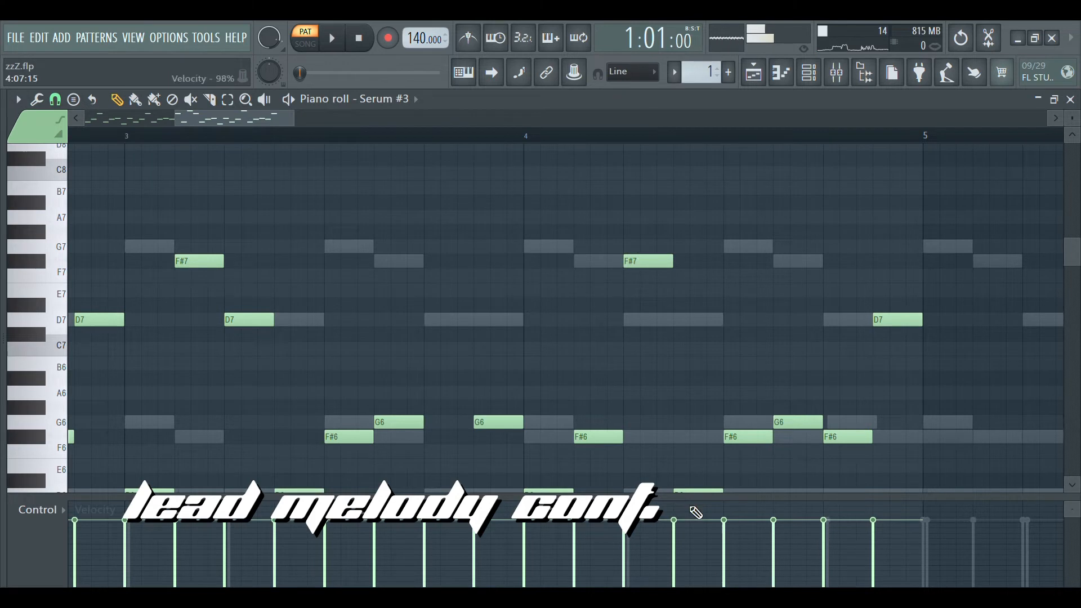
pyautogui.moveTo(700, 501); pyautogui.dragTo(700, 240)
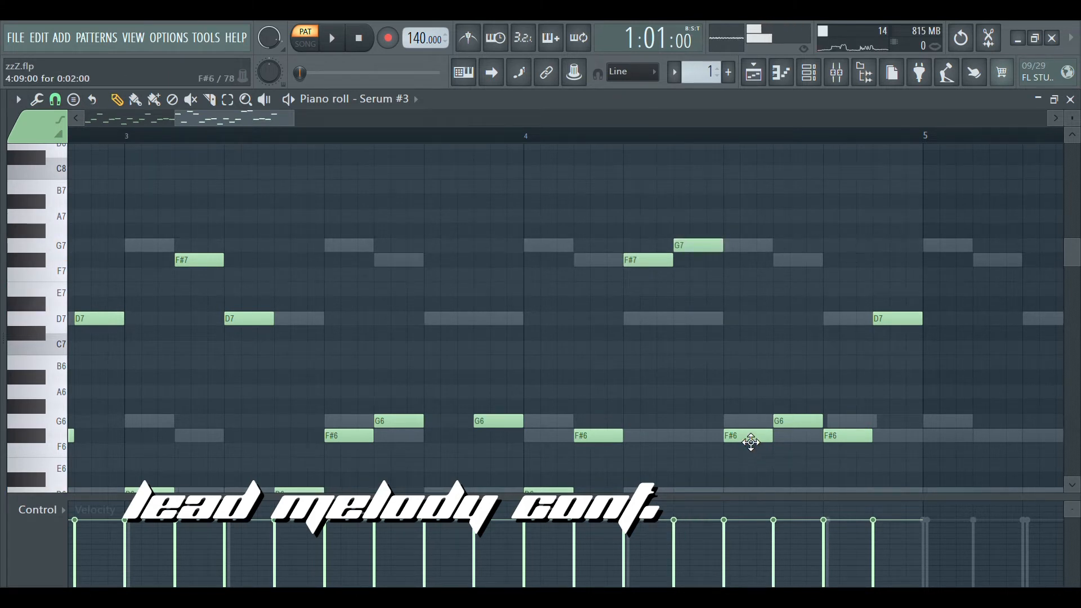
pyautogui.moveTo(746, 450); pyautogui.dragTo(747, 331)
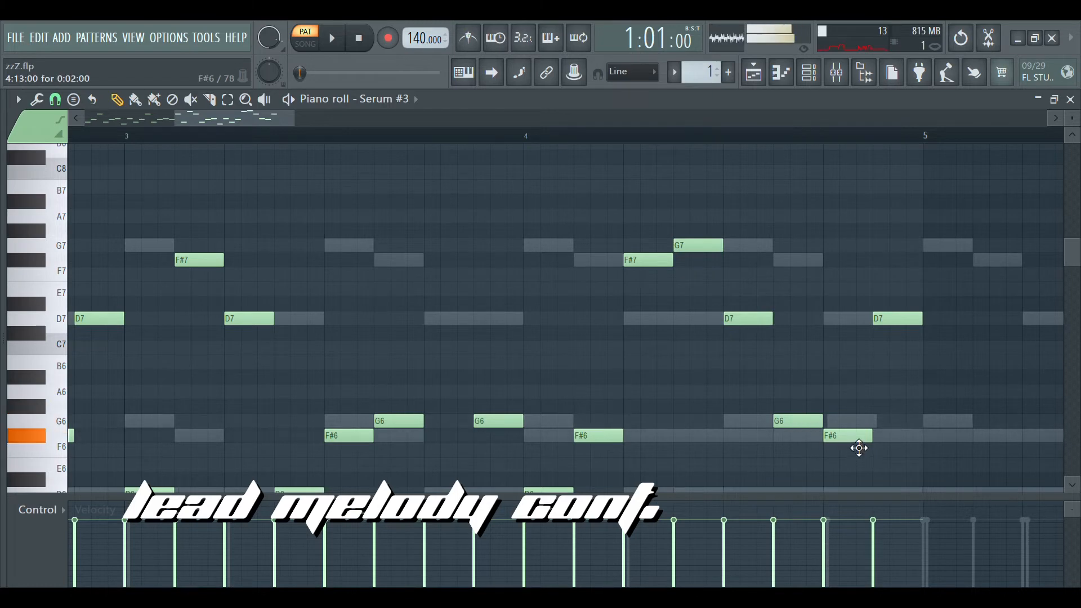
pyautogui.press('space')
# - Duplicate the four-bar lead into bars 5 to 8, and the full eight bars into bars 9 to 16
pyautogui.scroll(-6, 776, 361)
pyautogui.scroll(-3, 775, 380)
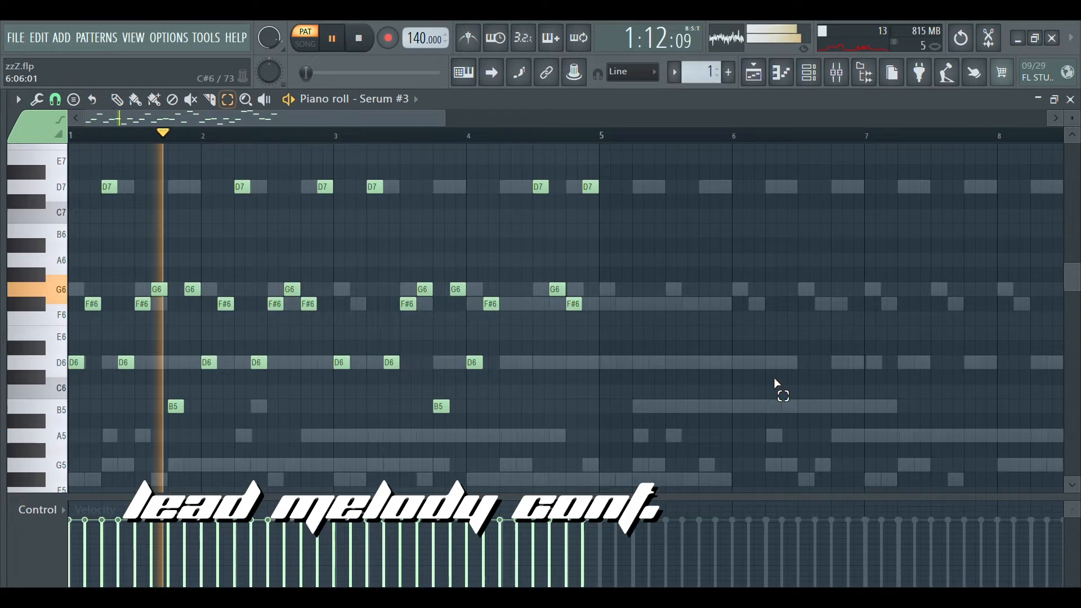
pyautogui.scroll(-1, 774, 379)
pyautogui.hotkey('ctrl', 'b')
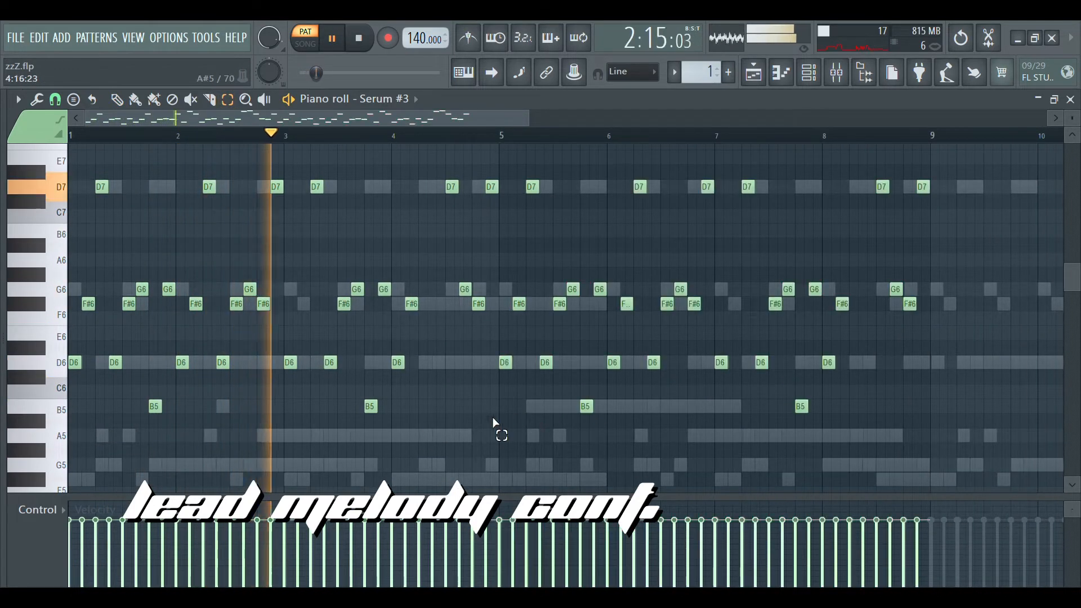
pyautogui.scroll(1, 415, 426)
pyautogui.scroll(2, 414, 426)
pyautogui.scroll(-1, 429, 379)
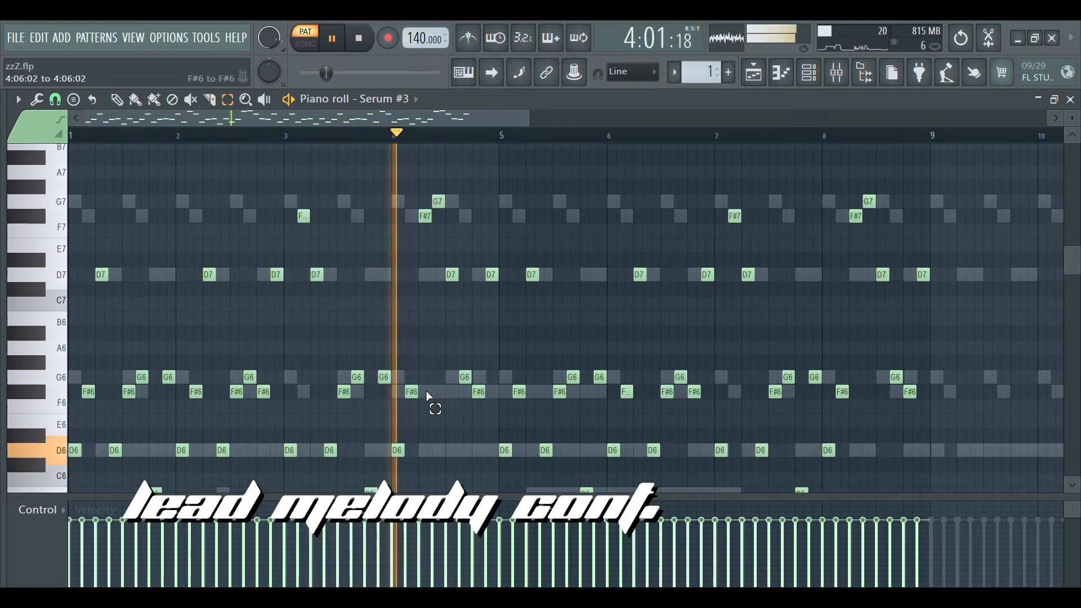
pyautogui.scroll(-2, 524, 315)
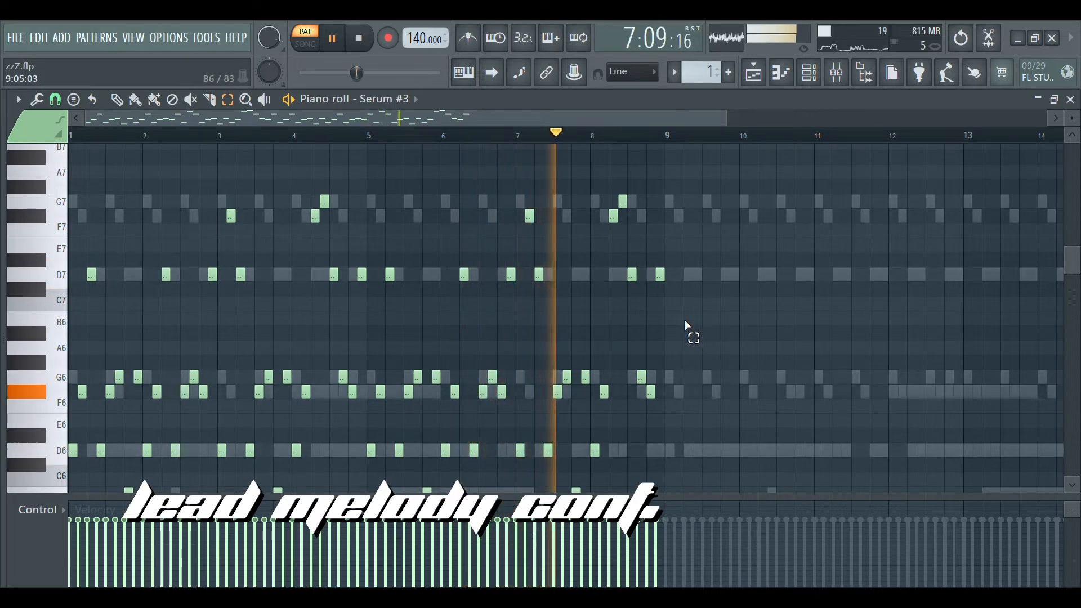
pyautogui.scroll(-1, 683, 325)
pyautogui.hotkey('ctrl', 'b')
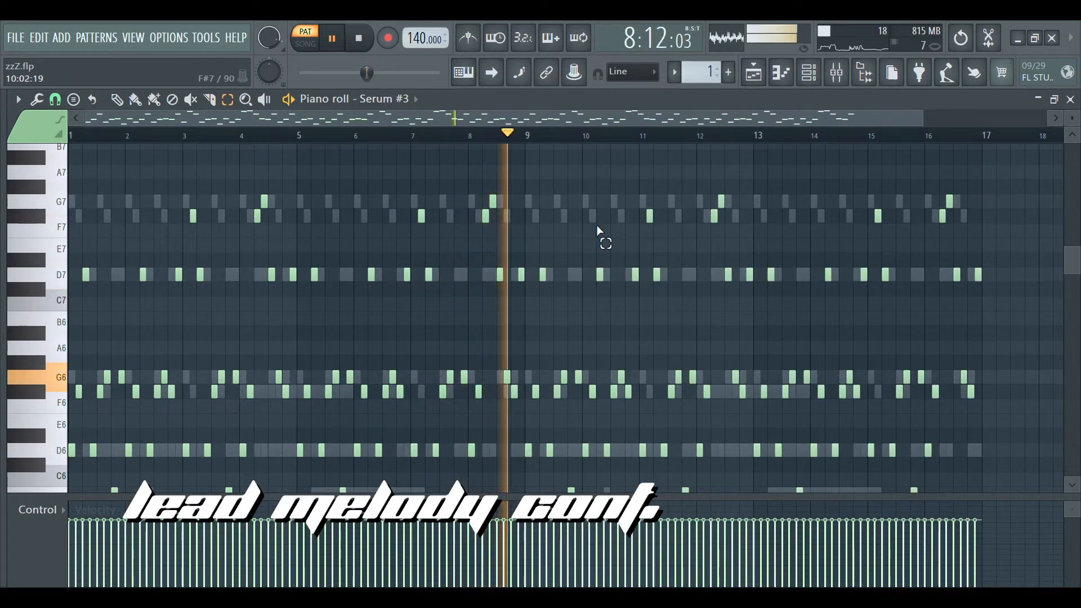
# - Lower the Serum #3 volume, adjust Serum's volume, and unmute Serum, Serum #2 and Nexus #2 for full playback
pyautogui.click(819, 82)
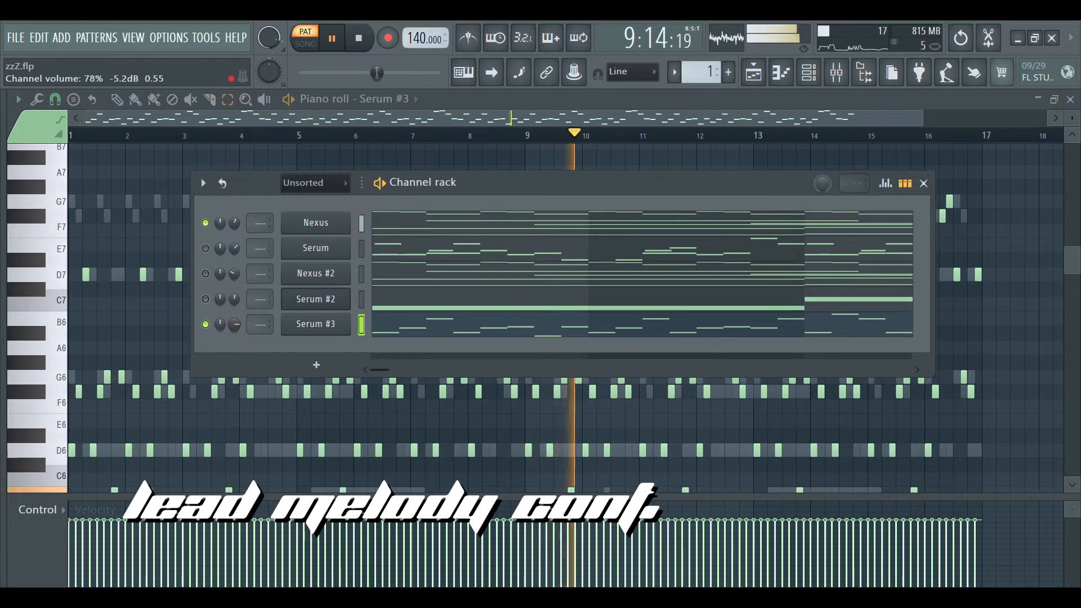
pyautogui.moveTo(234, 324)
pyautogui.mouseDown()
pyautogui.moveTo(234, 313)
pyautogui.moveTo(234, 330)
pyautogui.mouseUp()
pyautogui.click(205, 248)
pyautogui.moveTo(234, 248); pyautogui.dragTo(234, 250)
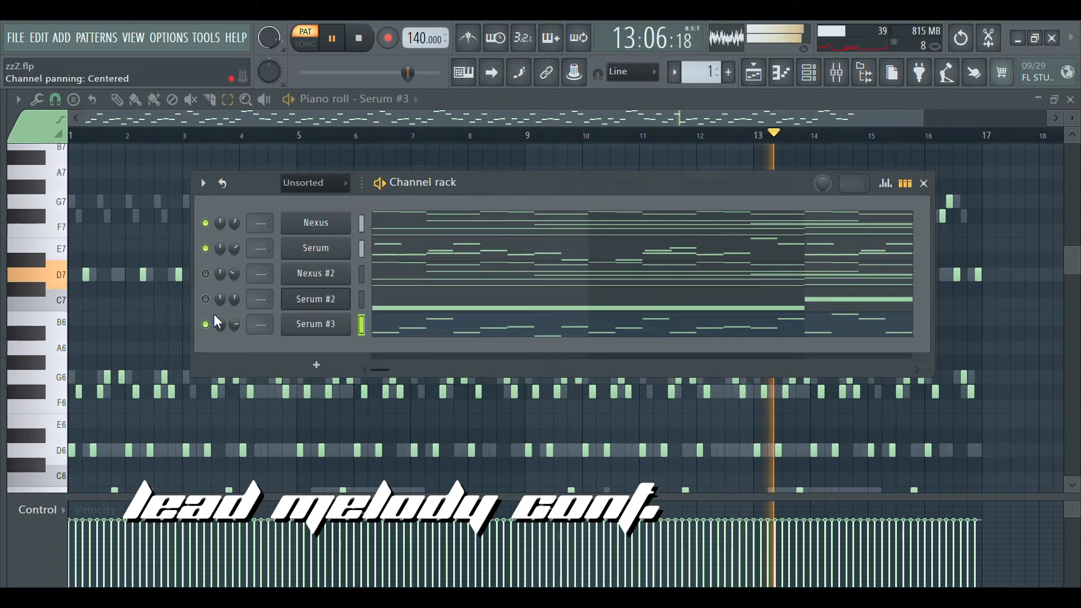
pyautogui.click(205, 299)
pyautogui.click(205, 274)
pyautogui.press('space')
pyautogui.press('space')
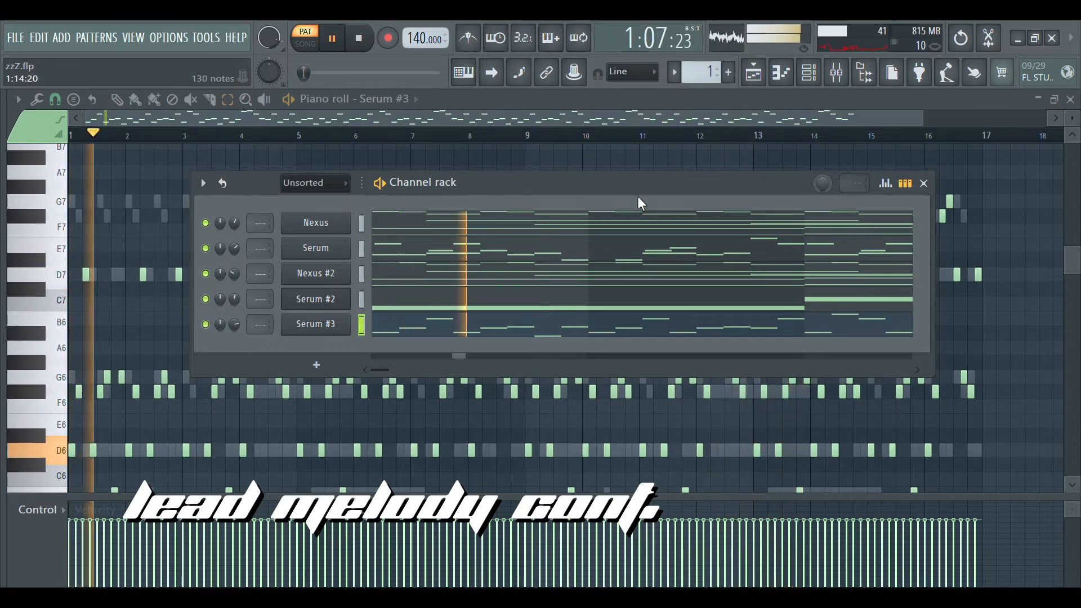
# - Route Nexus, Serum, Nexus #2, Serum #2 and Serum #3 to mixer tracks 2, 3, 4, 5 and 6
pyautogui.click(836, 73)
pyautogui.press('F6')
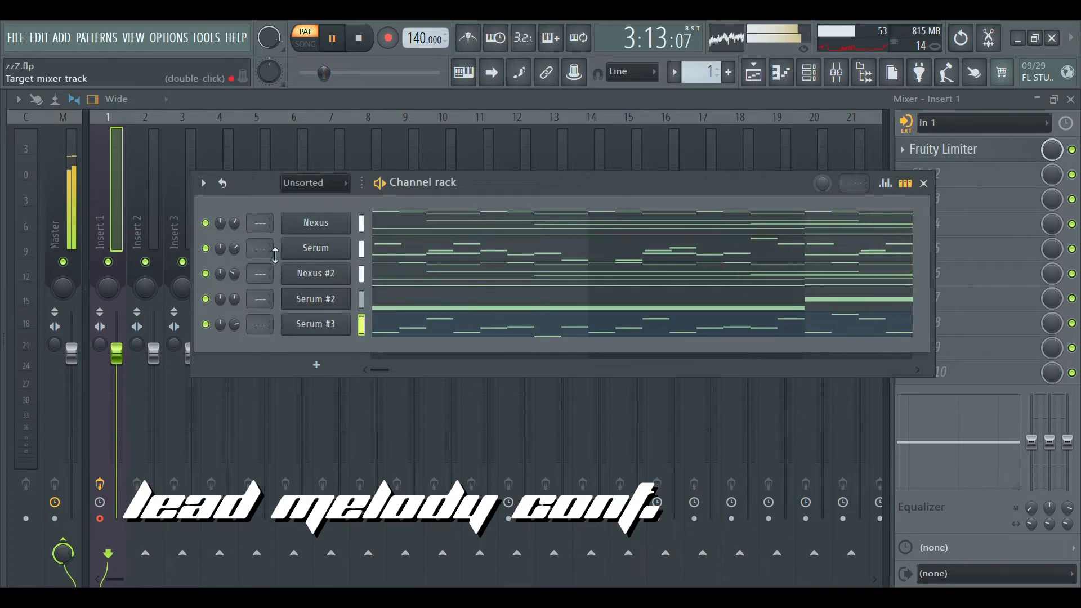
pyautogui.moveTo(270, 231)
pyautogui.mouseDown()
pyautogui.moveTo(271, 221)
pyautogui.moveTo(270, 235)
pyautogui.mouseUp()
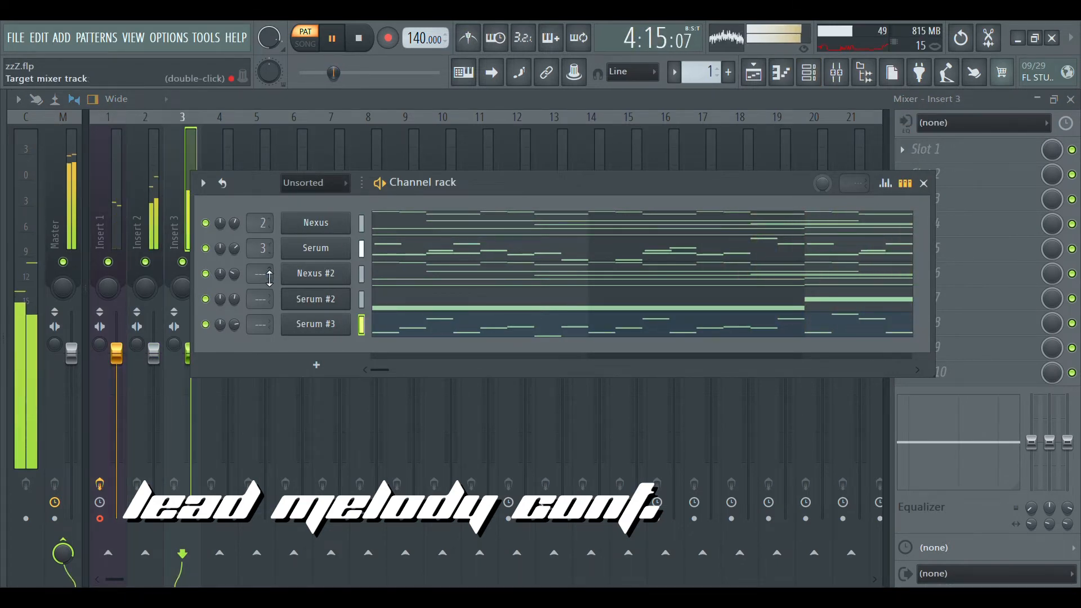
pyautogui.moveTo(269, 279); pyautogui.dragTo(269, 263)
pyautogui.moveTo(269, 303); pyautogui.dragTo(269, 284)
pyautogui.moveTo(269, 327); pyautogui.dragTo(269, 304)
pyautogui.press('space')
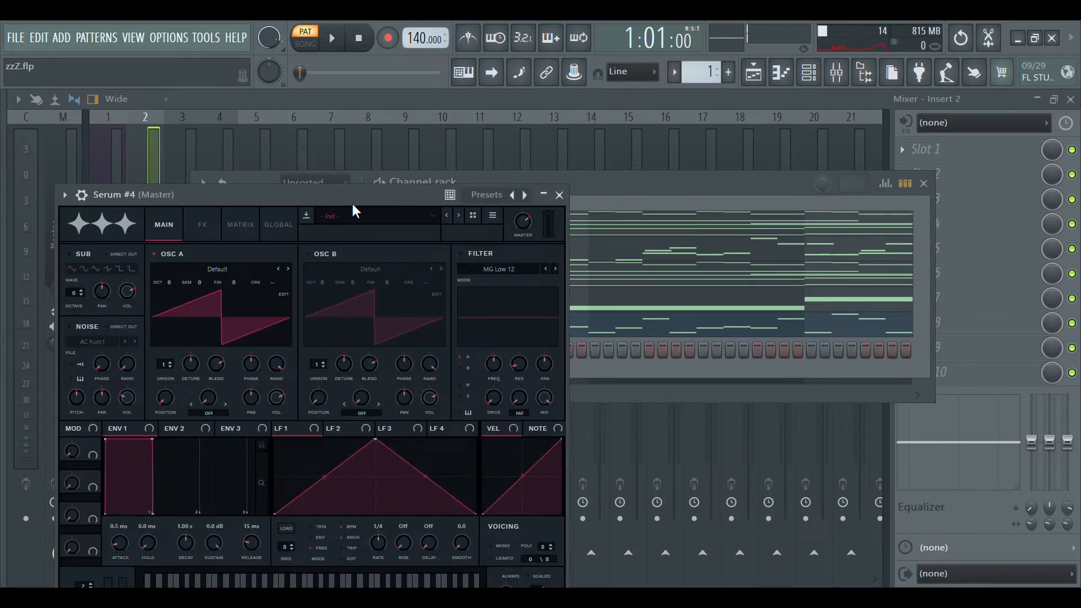
# - Load the "pluck [sword]" preset in Serum #4 for the bell melody and set the channel volume to about 42%
pyautogui.moveTo(347, 194); pyautogui.dragTo(629, 113)
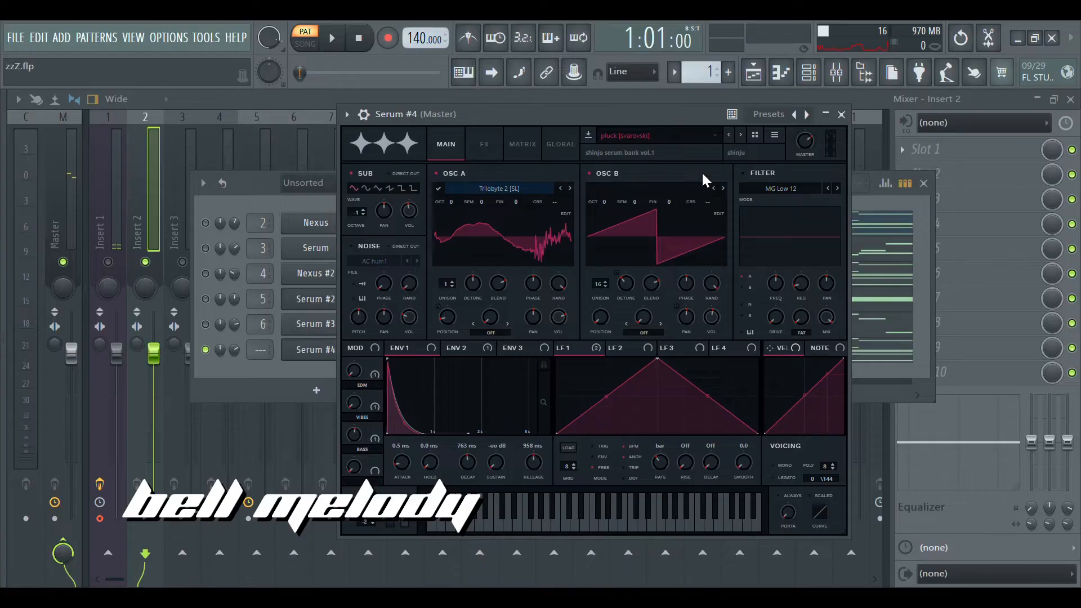
pyautogui.click(740, 135)
pyautogui.press('space')
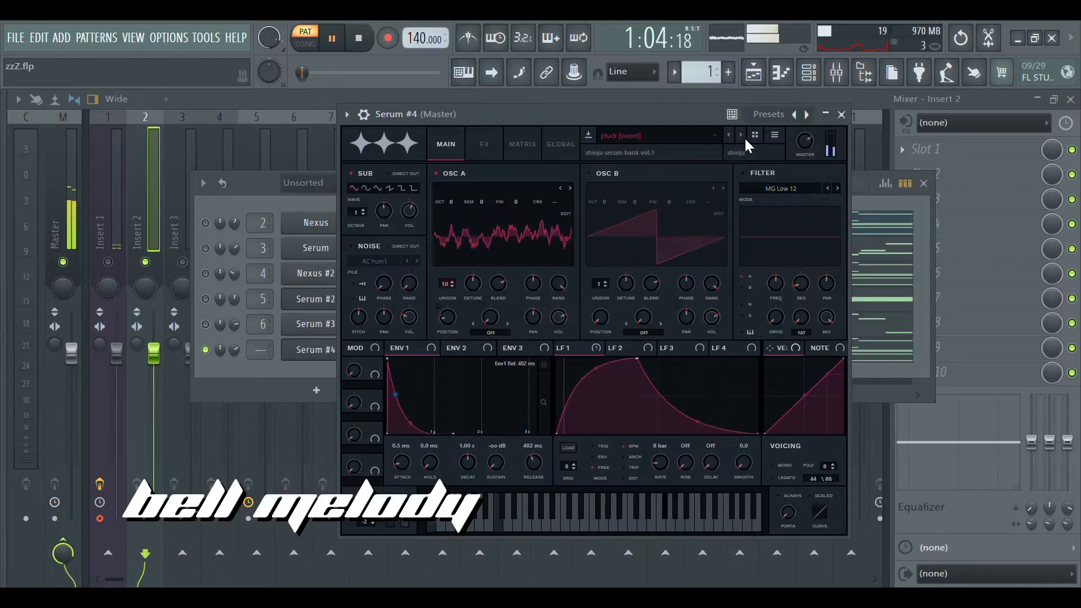
pyautogui.click(841, 114)
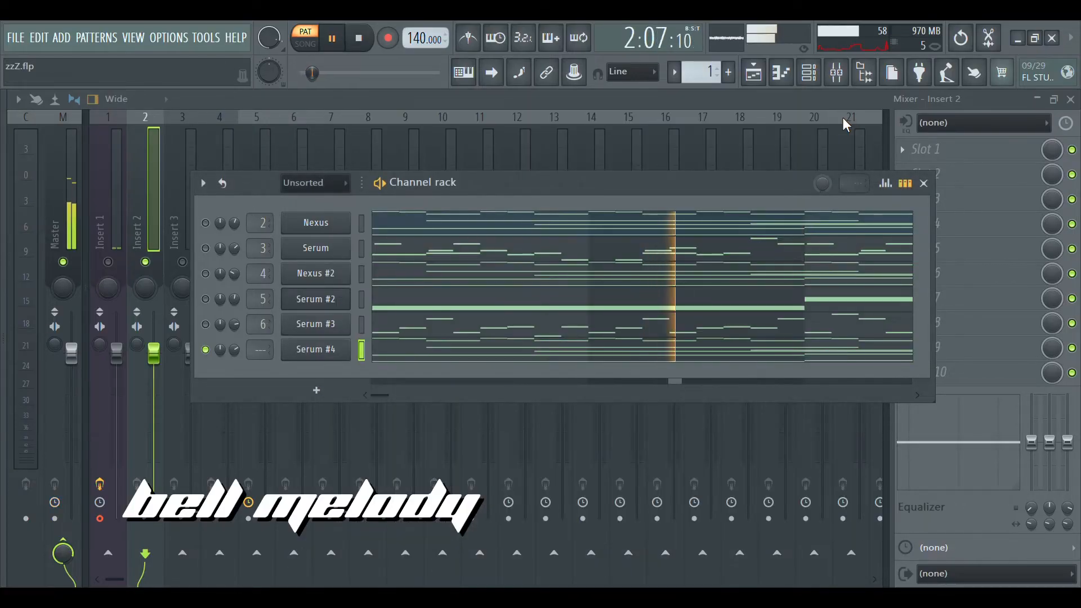
pyautogui.moveTo(234, 351); pyautogui.dragTo(233, 371)
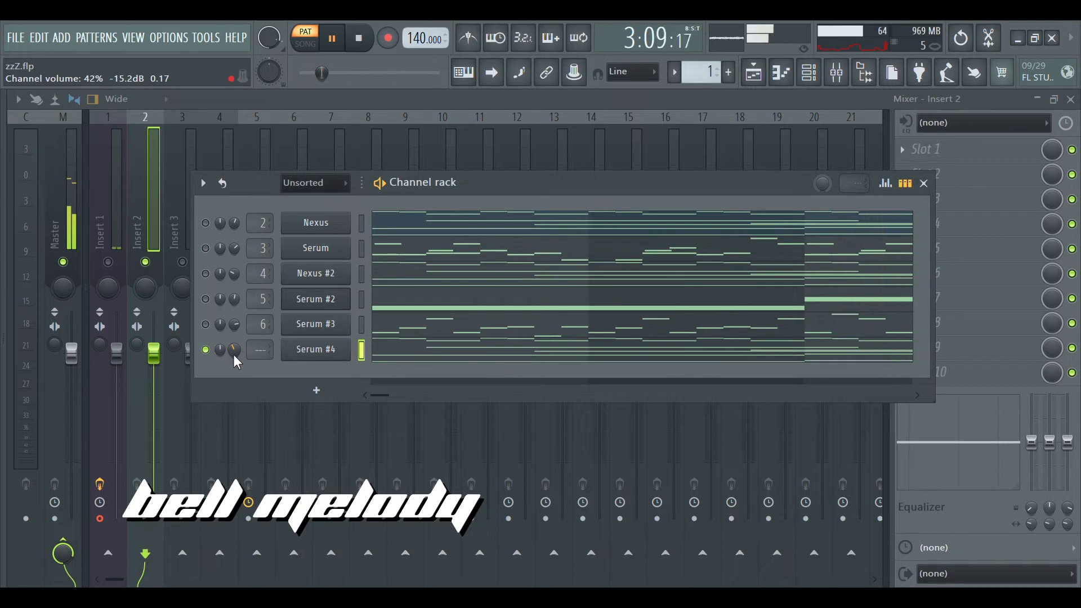
# - Unmute Nexus and Serum #3 and lower their volumes to about 42% and 67% to balance them with the bell
pyautogui.click(207, 222)
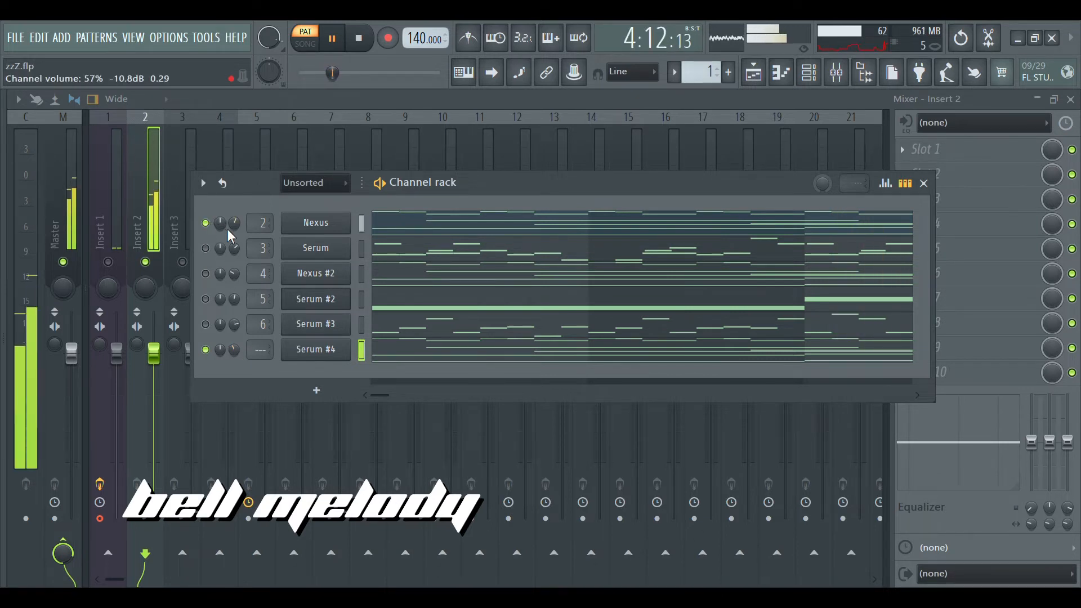
pyautogui.moveTo(234, 224); pyautogui.dragTo(234, 231)
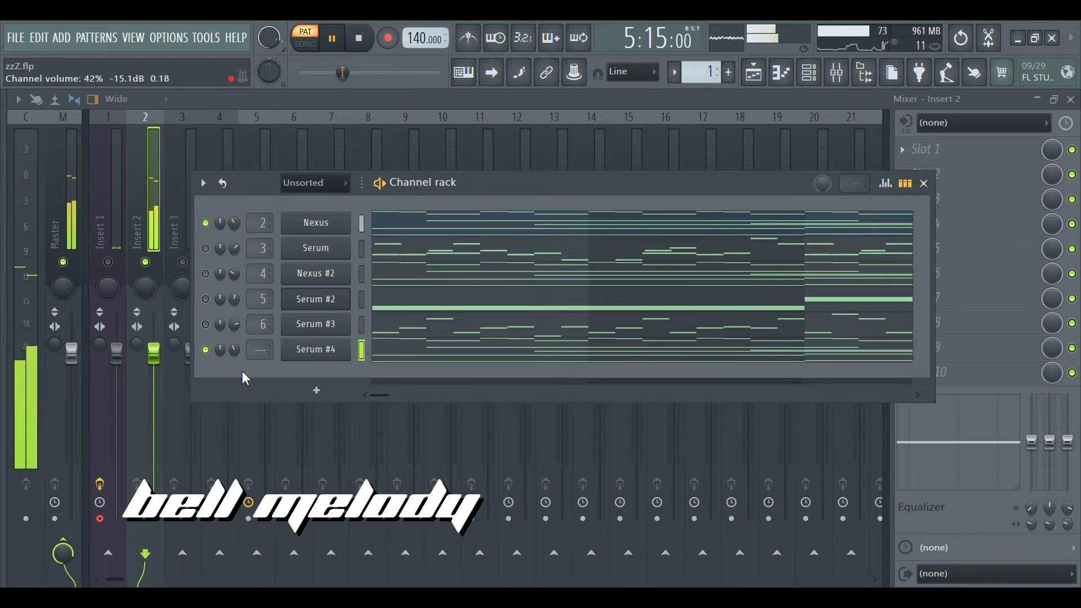
pyautogui.moveTo(234, 324); pyautogui.dragTo(234, 328)
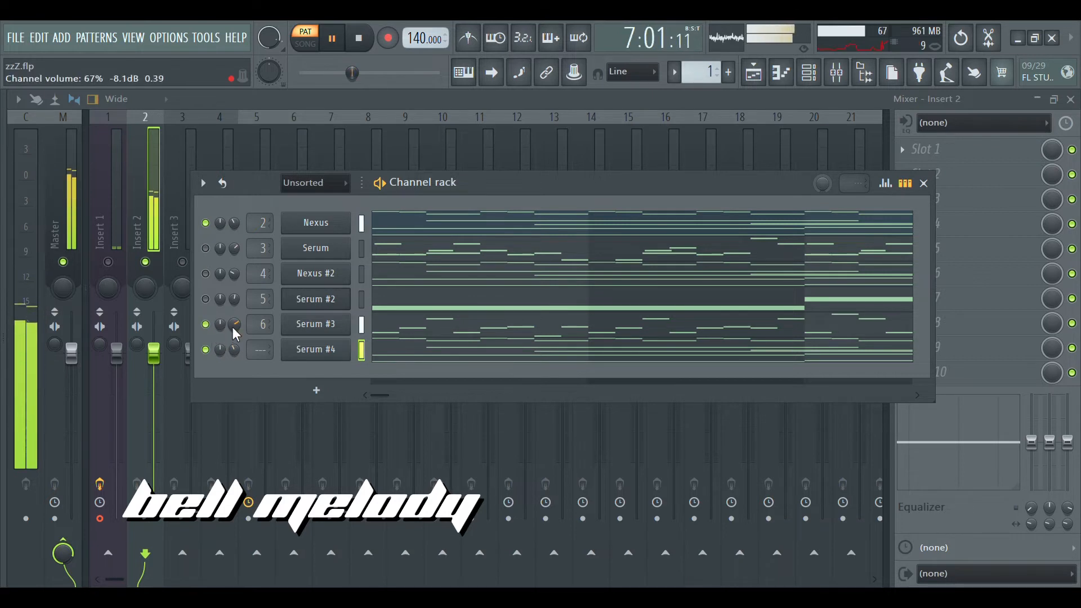
# - Unmute Serum, Nexus #2 and Serum #2, and set the Serum volume to about 65% during full playback
pyautogui.press('space')
pyautogui.click(206, 274)
pyautogui.click(206, 248)
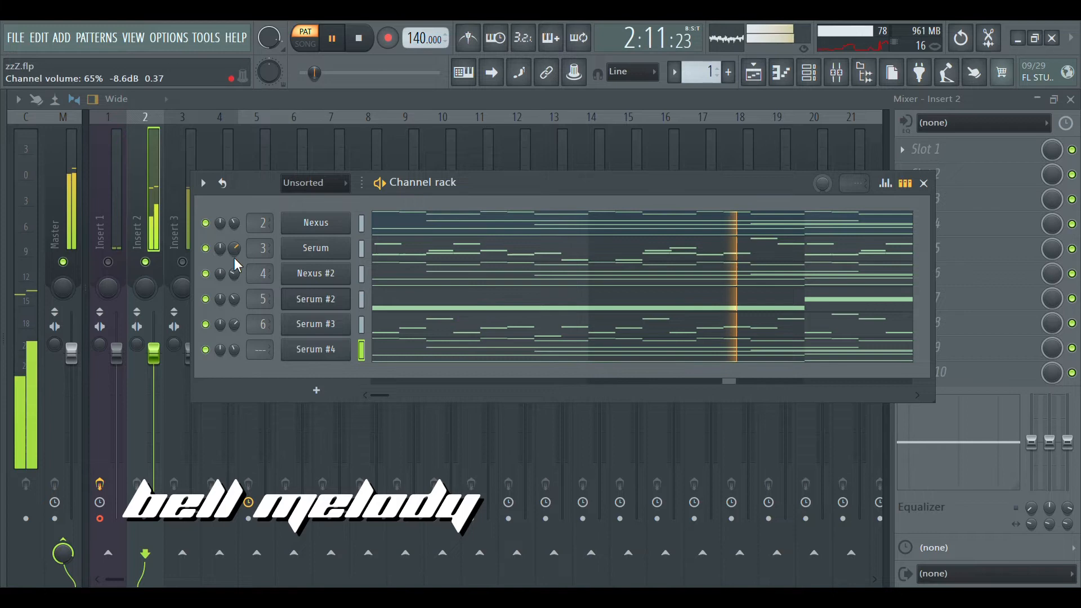
pyautogui.press('space')
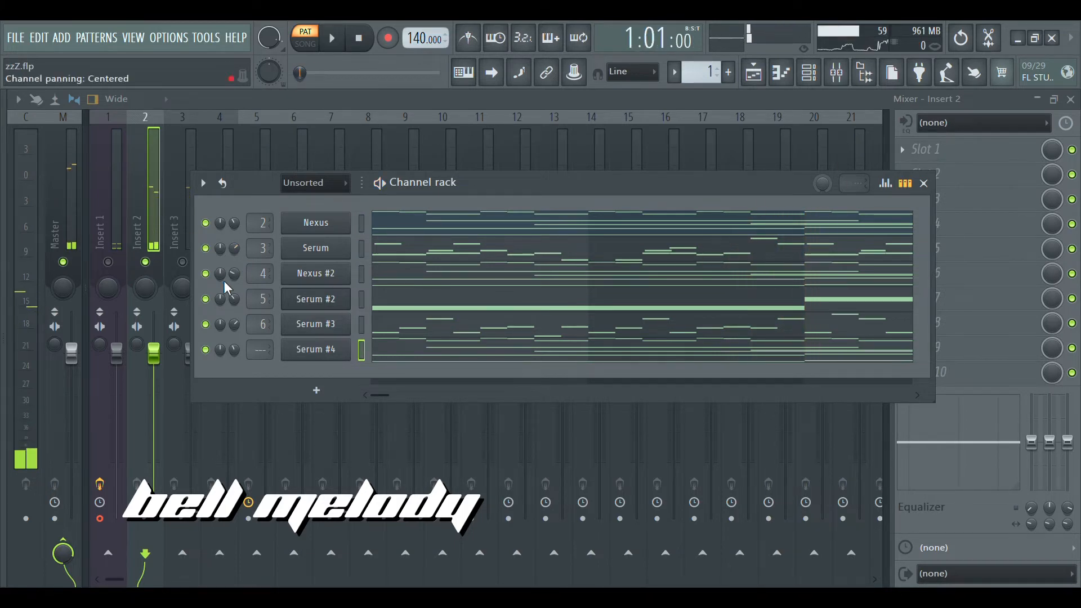
# - Examine the bell melody's notes in the Serum #4 piano roll
pyautogui.click(106, 263)
pyautogui.click(780, 72)
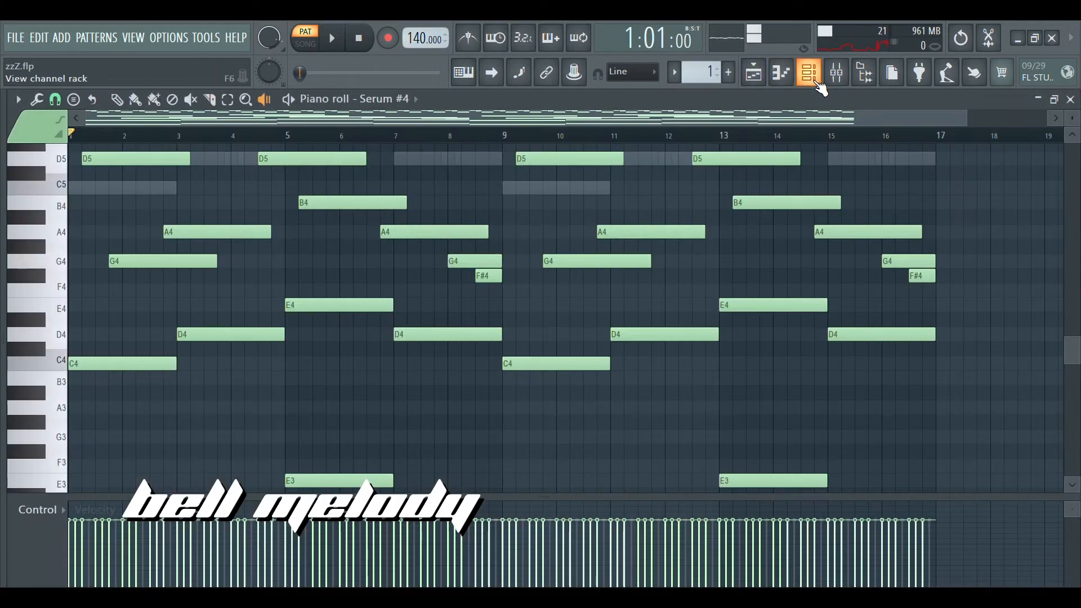
pyautogui.click(808, 72)
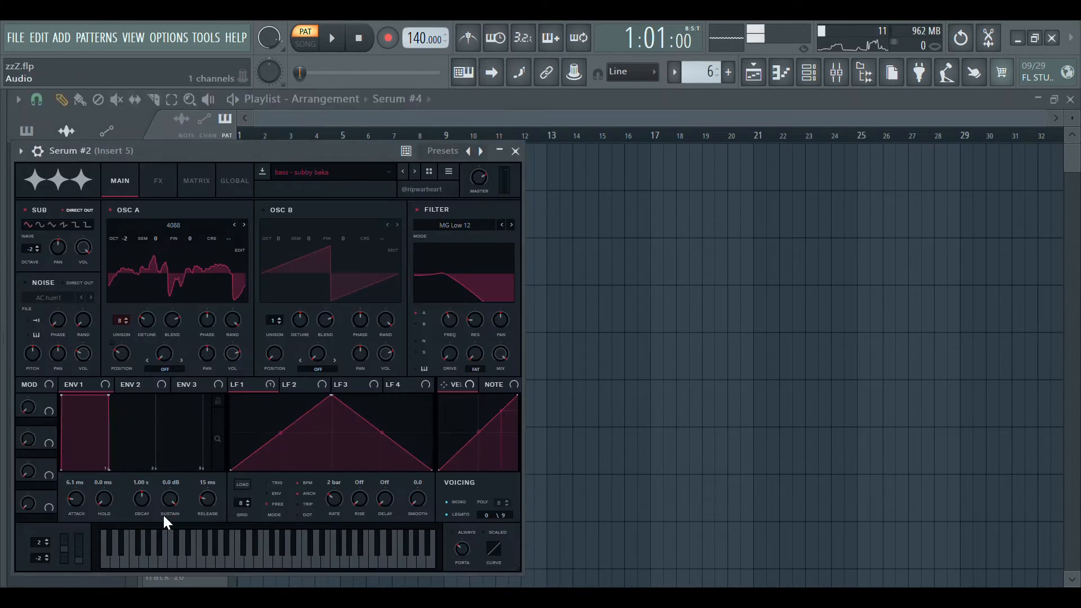
# - Place the Serum #5 audio clip at bar 1 of playlist track 6 and play the arrangement in song mode
pyautogui.click(515, 151)
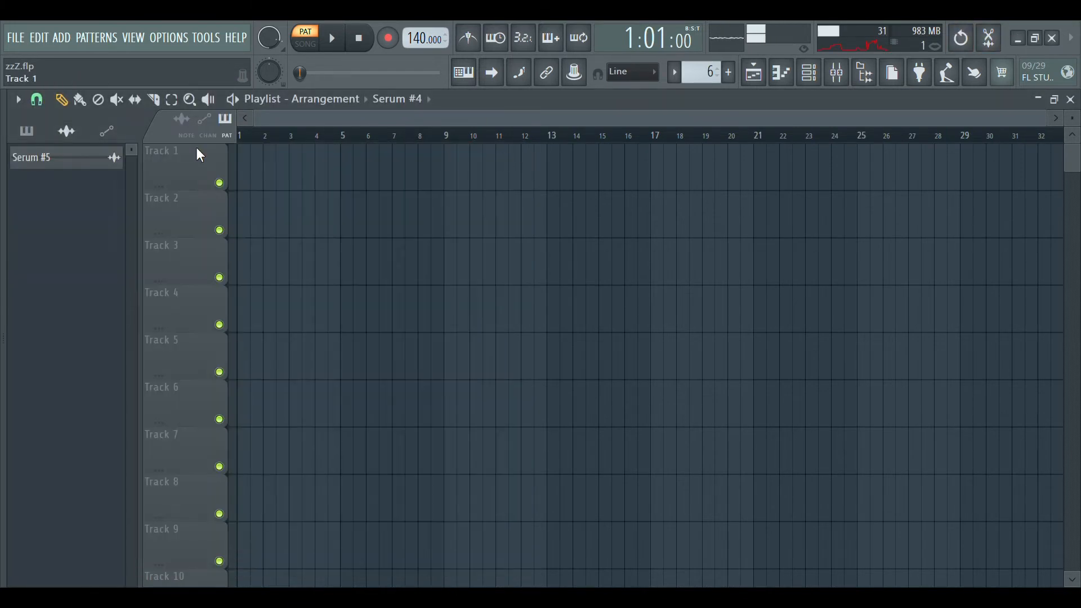
pyautogui.click(27, 133)
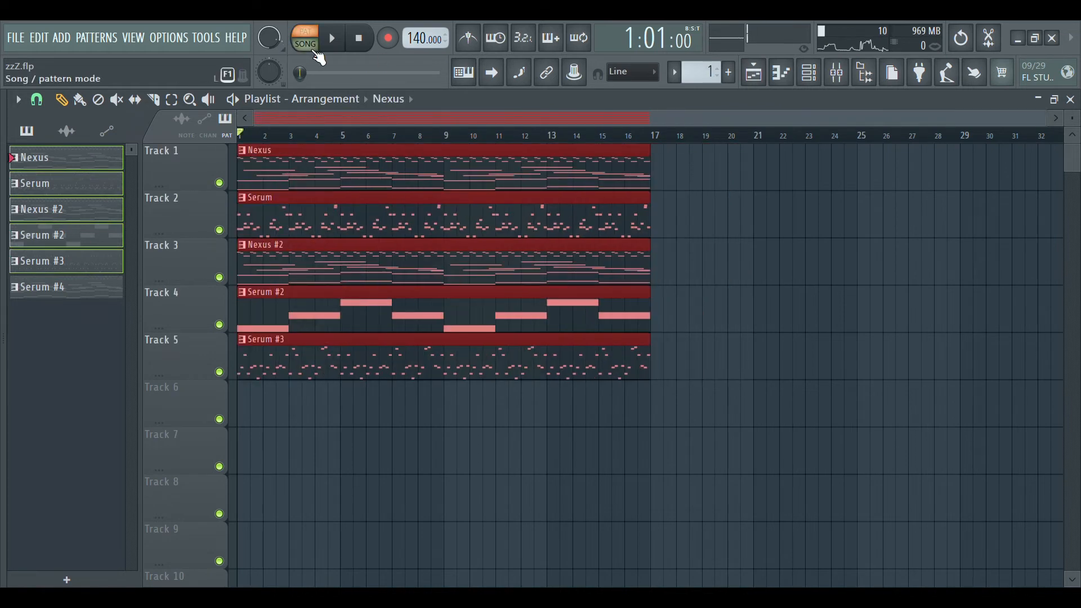
pyautogui.click(305, 43)
pyautogui.click(66, 132)
pyautogui.moveTo(77, 174); pyautogui.dragTo(246, 398)
pyautogui.press('space')
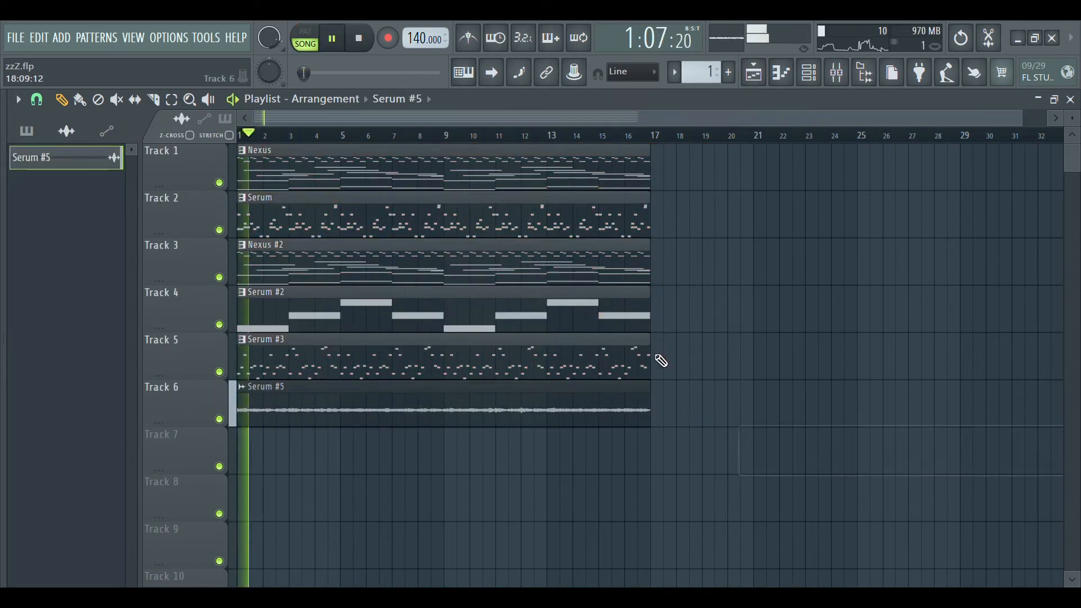
# - Show all channels, mute Serum #4, and unmute Nexus, Serum, Nexus #2, Serum #2 and Serum #3 for song playback
pyautogui.click(814, 79)
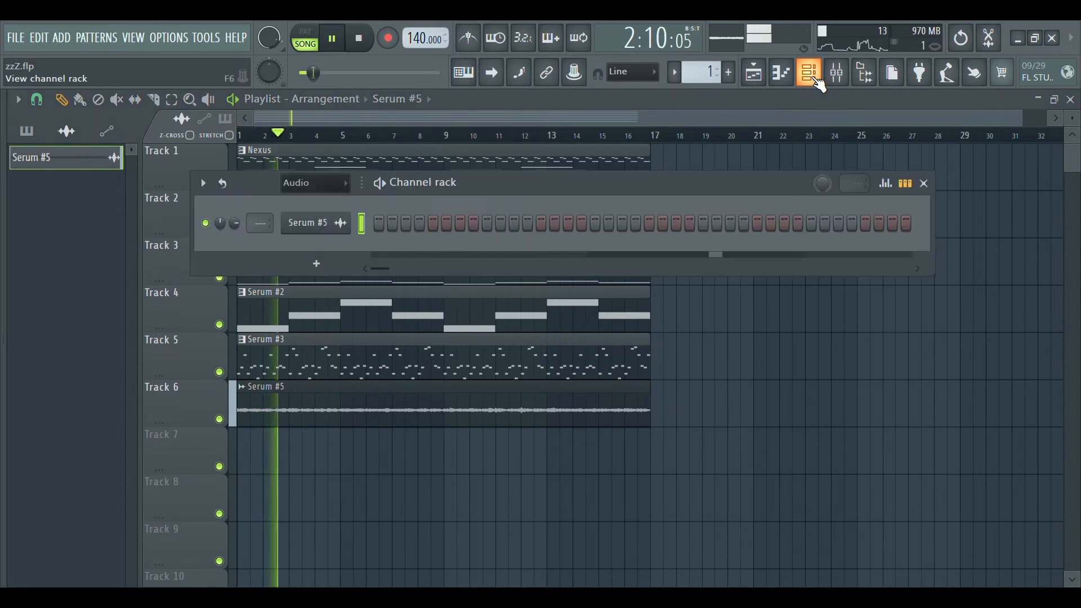
pyautogui.click(316, 183)
pyautogui.click(318, 198)
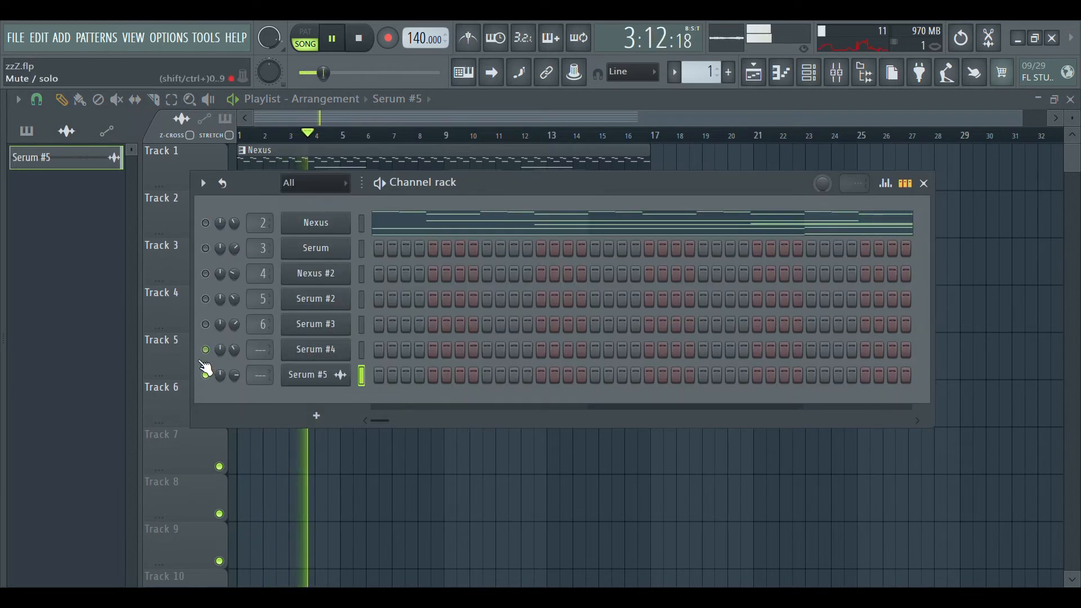
pyautogui.click(205, 349)
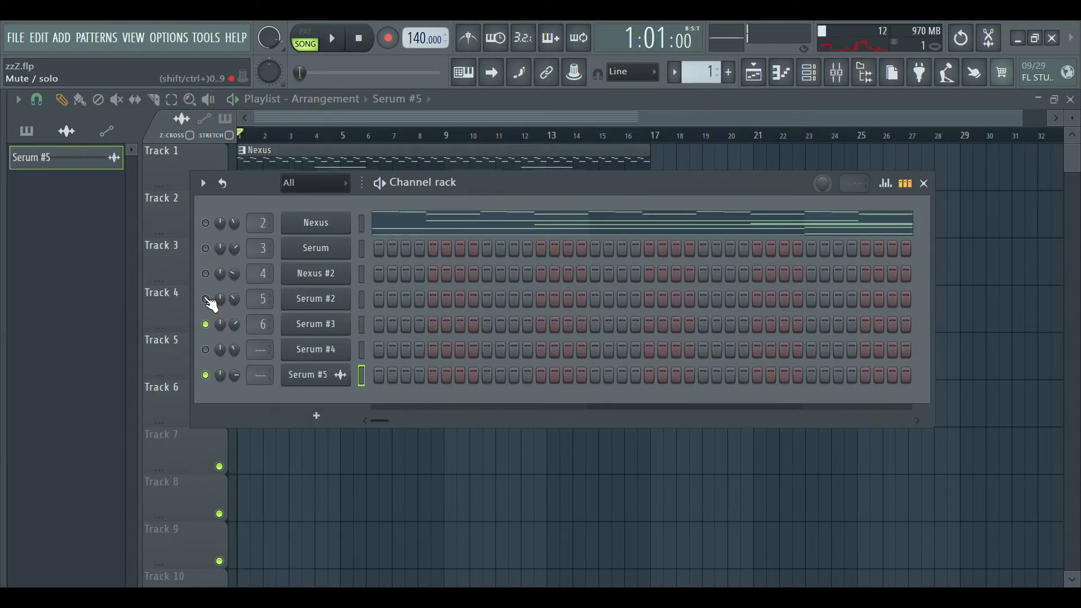
pyautogui.click(206, 223)
pyautogui.press('space')
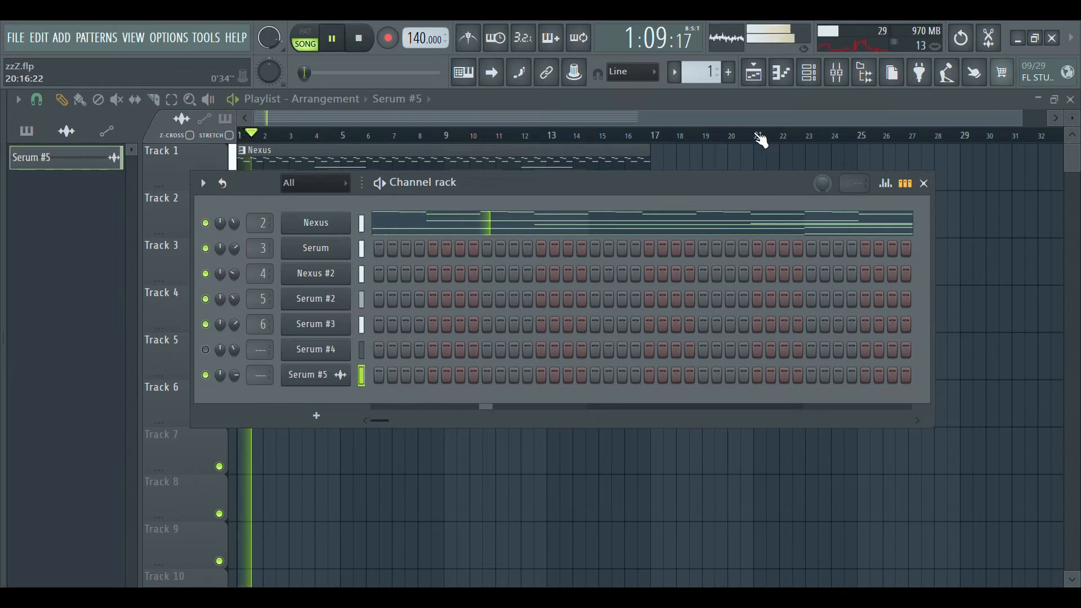
# - Adjust the Serum #5 channel volume while the arrangement plays, and stop playback in the playlist
pyautogui.click(753, 74)
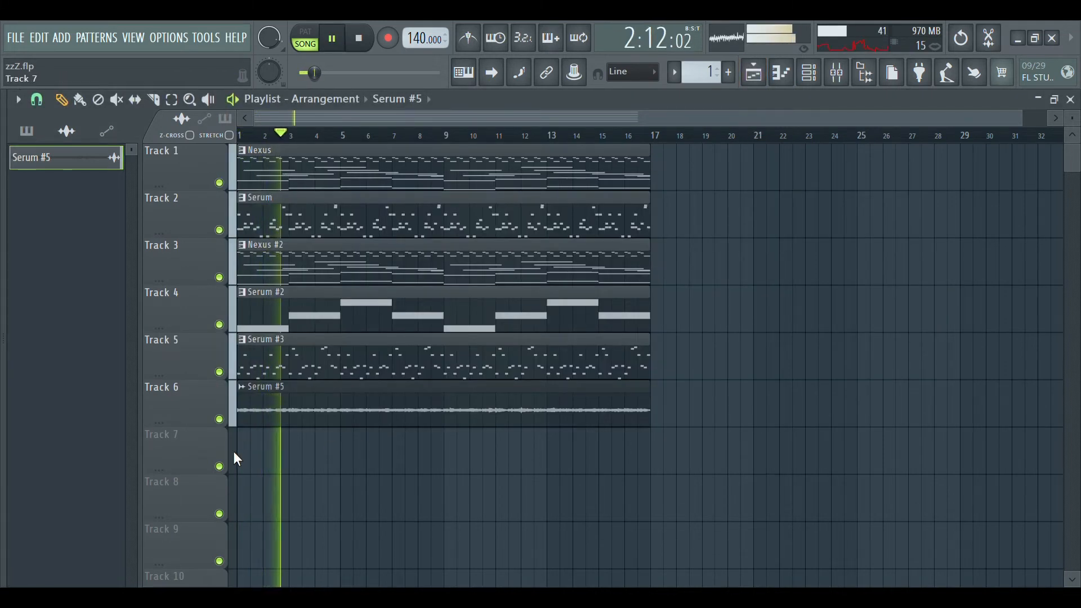
pyautogui.click(836, 73)
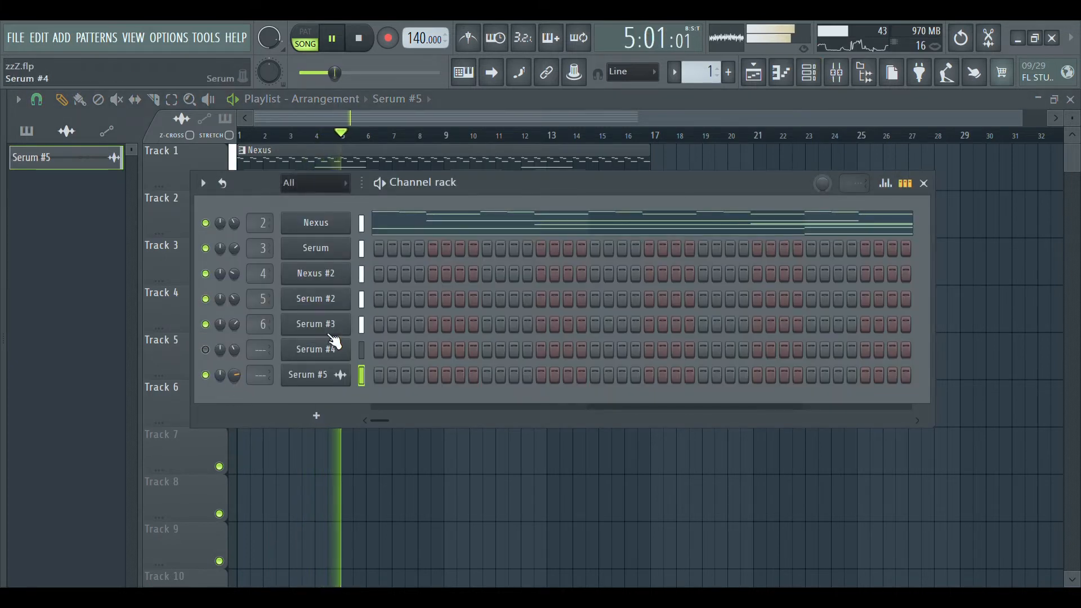
pyautogui.click(753, 73)
pyautogui.scroll(-1, 721, 401)
pyautogui.press('space')
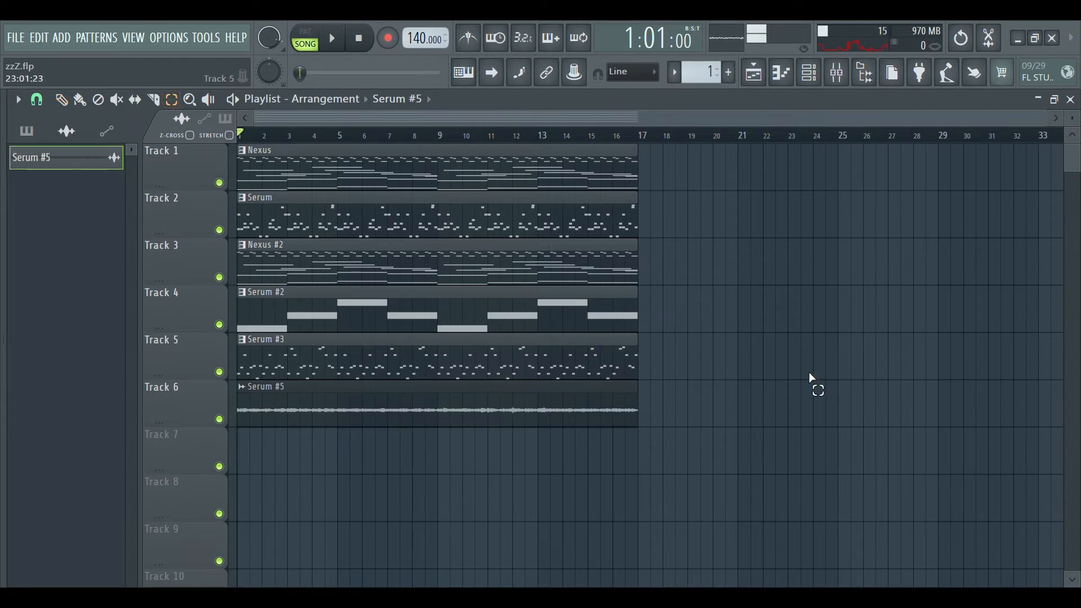
pyautogui.click(519, 179)
pyautogui.click(616, 387)
pyautogui.moveTo(471, 181); pyautogui.dragTo(486, 388)
pyautogui.click(695, 334)
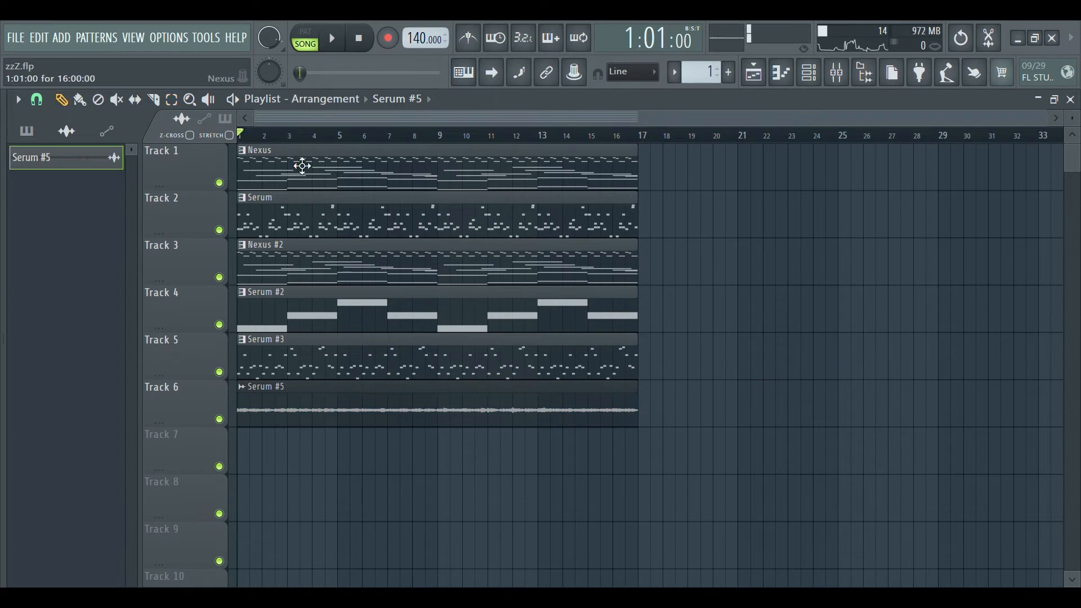
# - Solo playlist tracks 3, 2 and 1 in turn, ending on the Nexus track
pyautogui.rightClick(220, 278)
pyautogui.rightClick(220, 232)
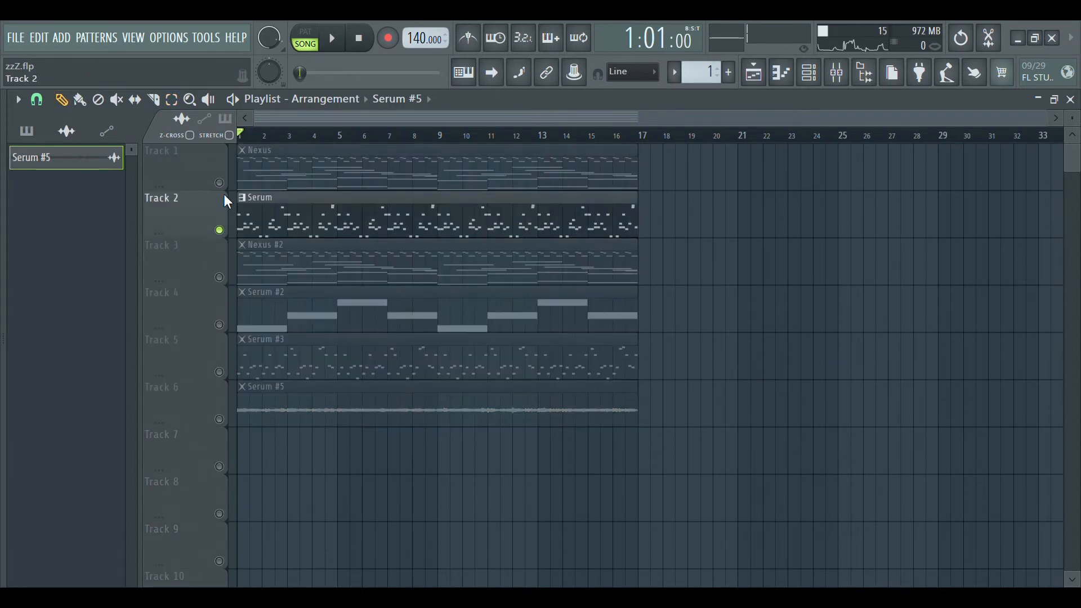
pyautogui.rightClick(221, 184)
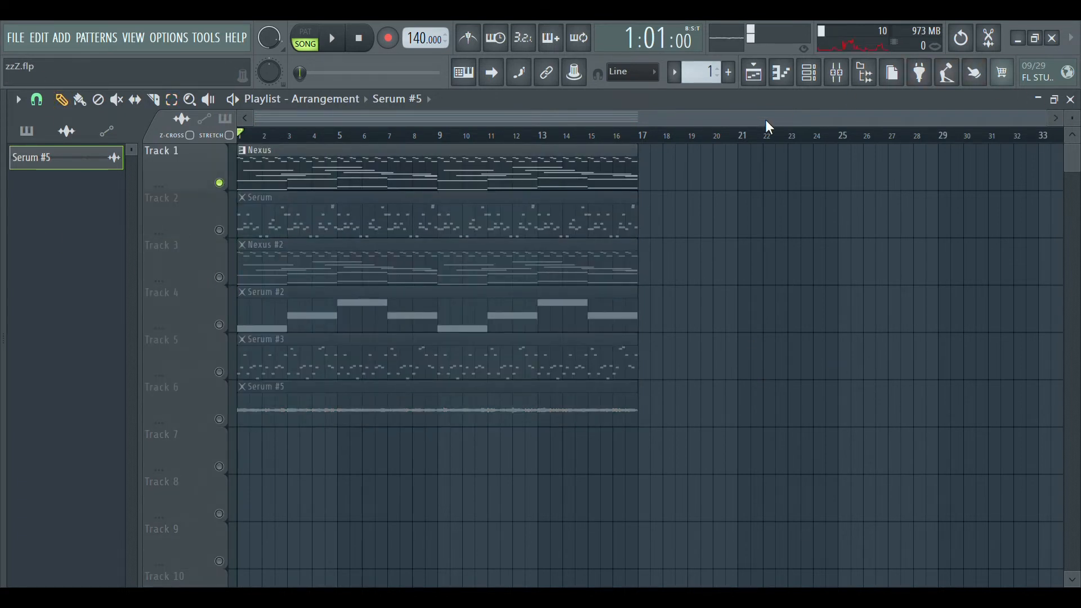
# - Examine the lower notes of the sixteen-bar Nexus pattern in the piano roll and return to the playlist
pyautogui.click(807, 73)
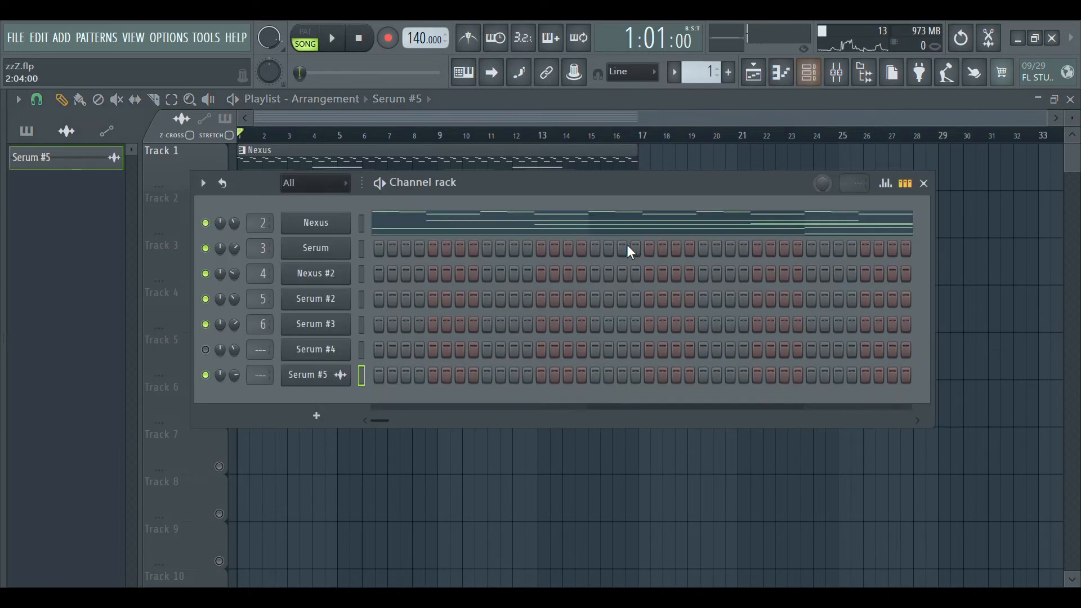
pyautogui.click(543, 228)
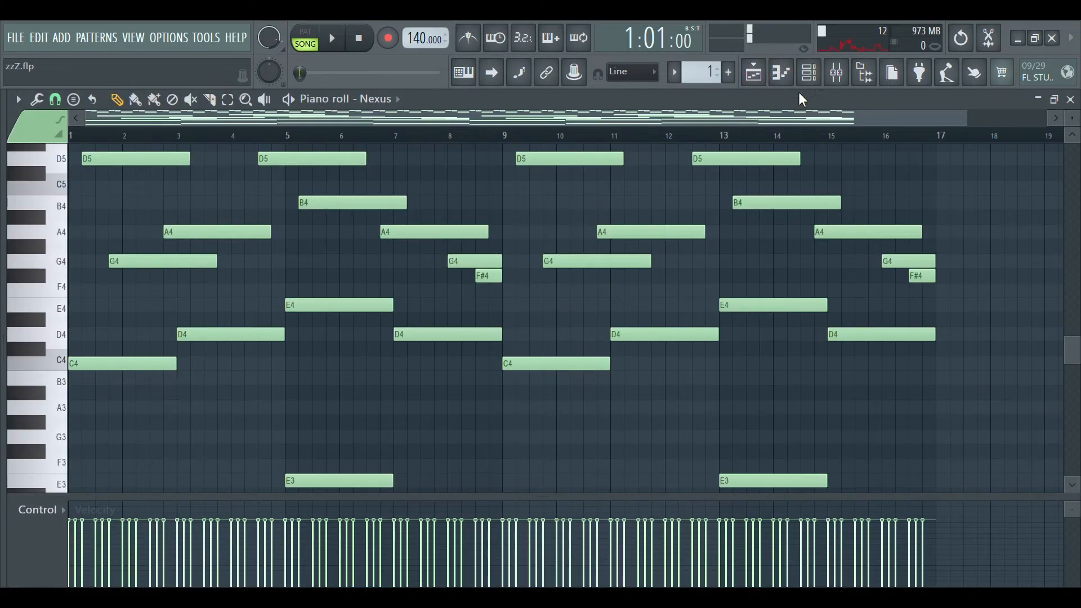
pyautogui.click(774, 73)
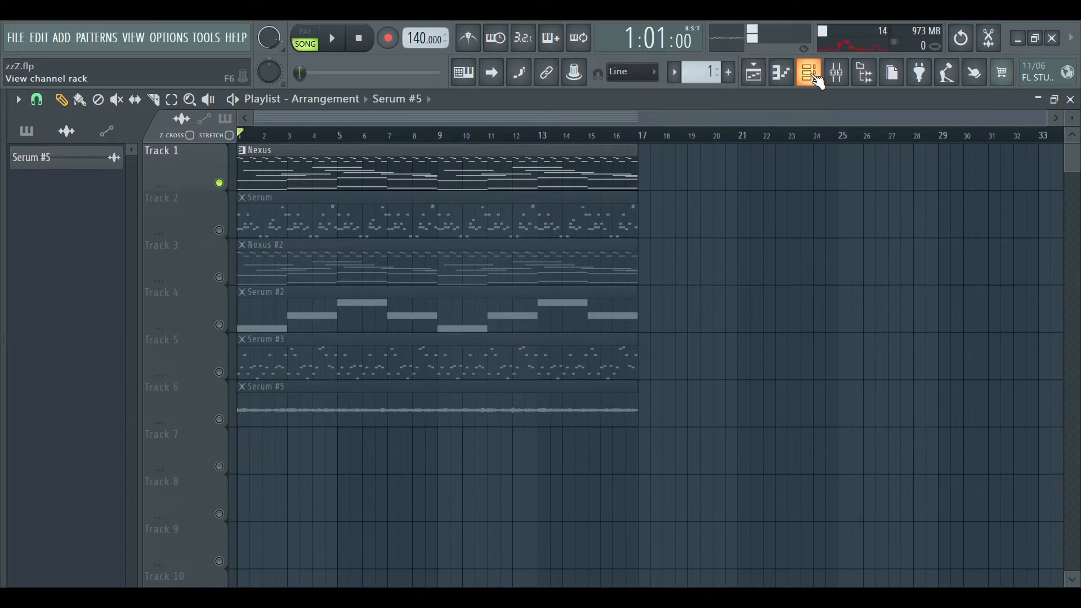
pyautogui.click(813, 76)
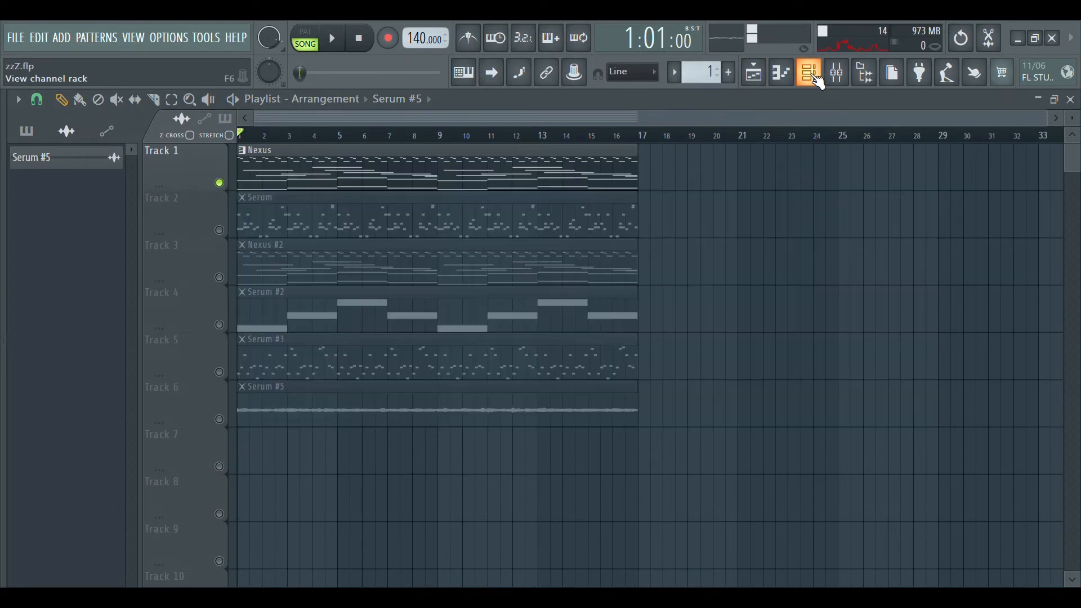
pyautogui.click(814, 76)
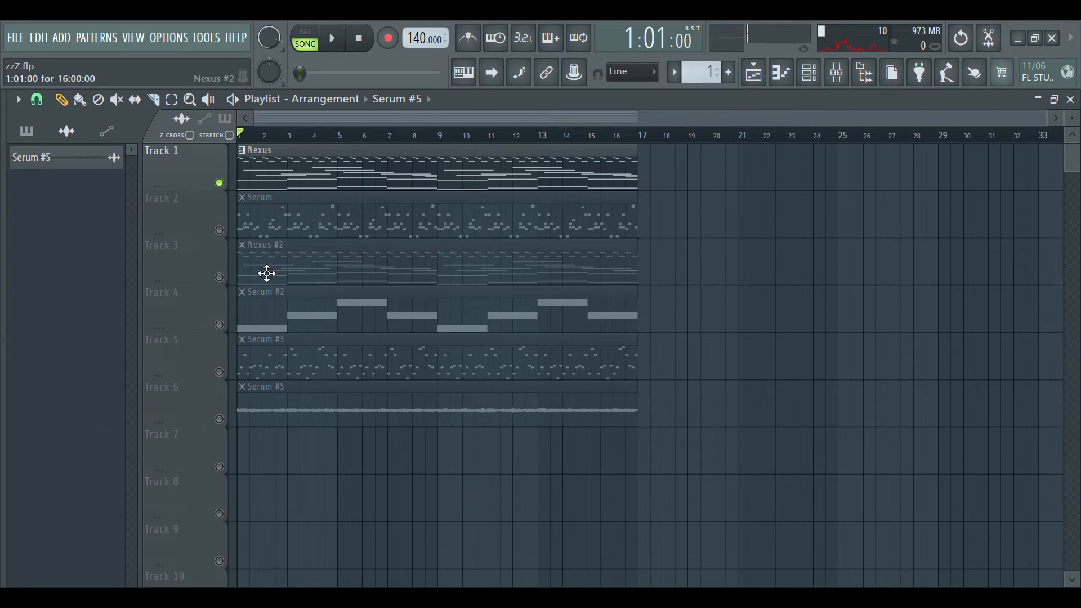
# - Unmute playlist tracks 2 through 6 alongside the Nexus track
pyautogui.click(219, 229)
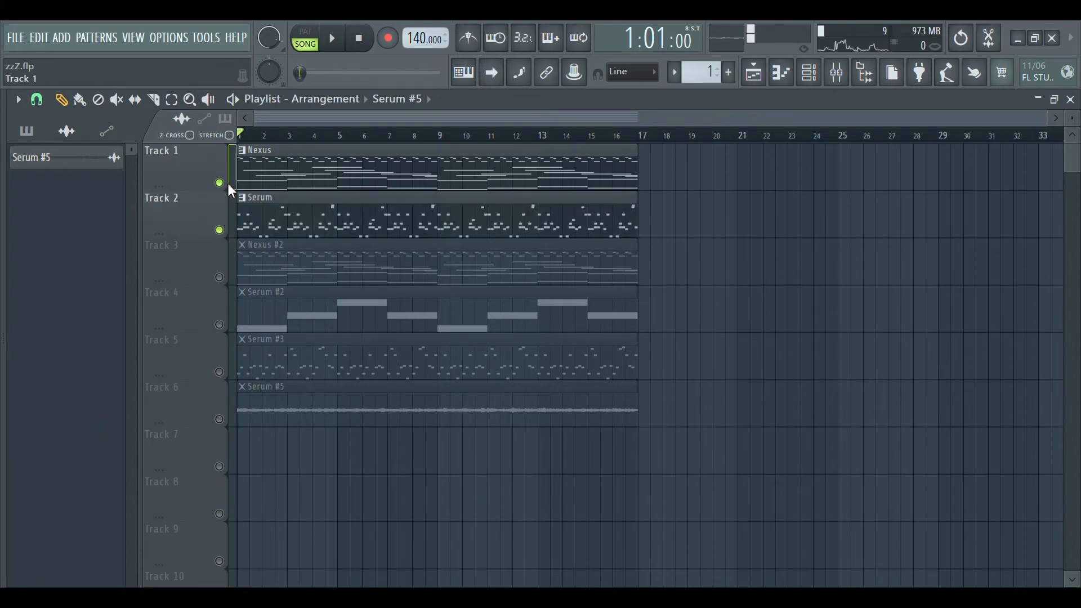
pyautogui.click(219, 277)
pyautogui.click(220, 324)
pyautogui.click(220, 372)
pyautogui.click(220, 419)
# - Inspect the Nexus melody's higher notes, including the repeated D6 notes, in the piano roll
pyautogui.press('F6')
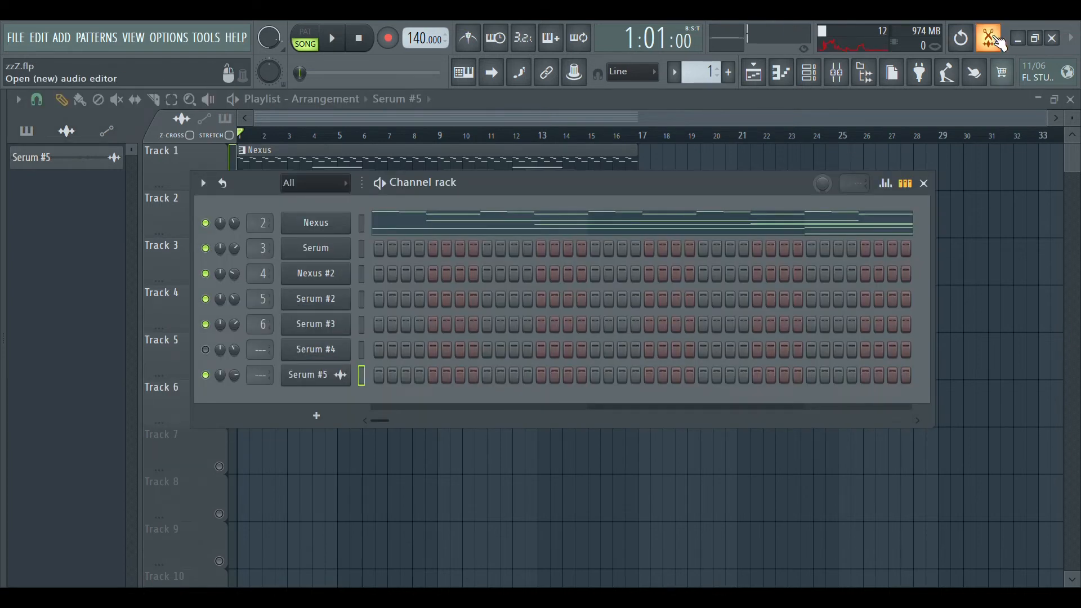
pyautogui.click(765, 79)
pyautogui.click(808, 72)
pyautogui.click(512, 225)
pyautogui.scroll(8, 386, 256)
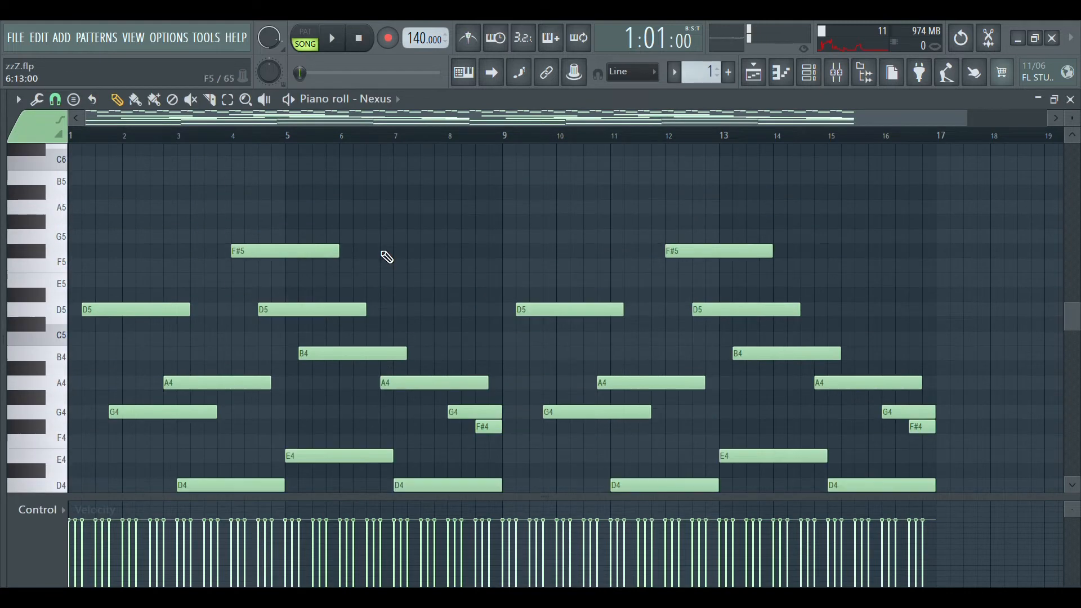
pyautogui.scroll(-4, 248, 205)
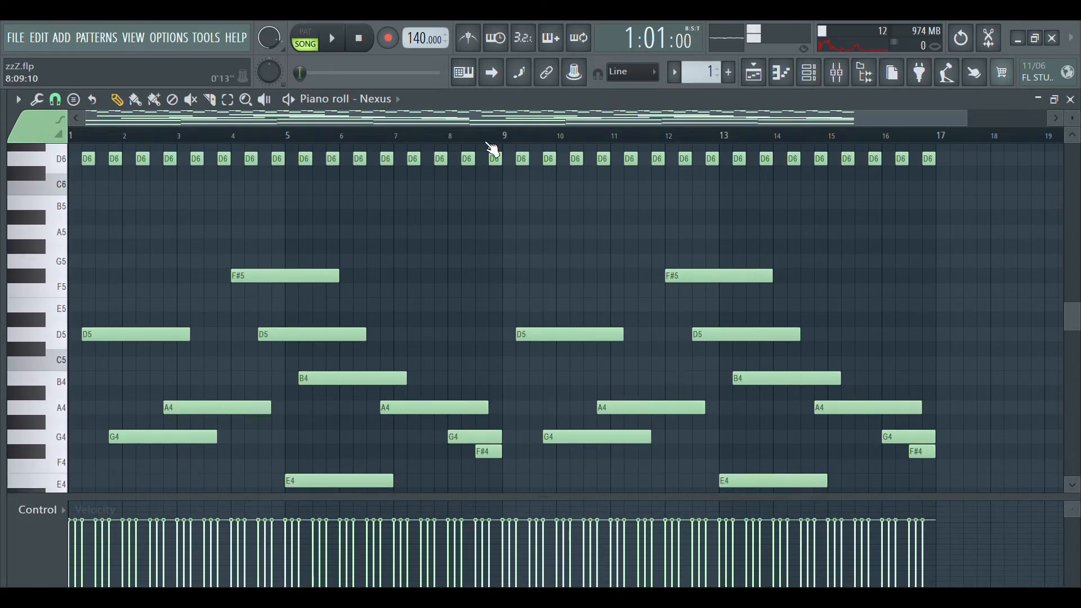
pyautogui.click(754, 72)
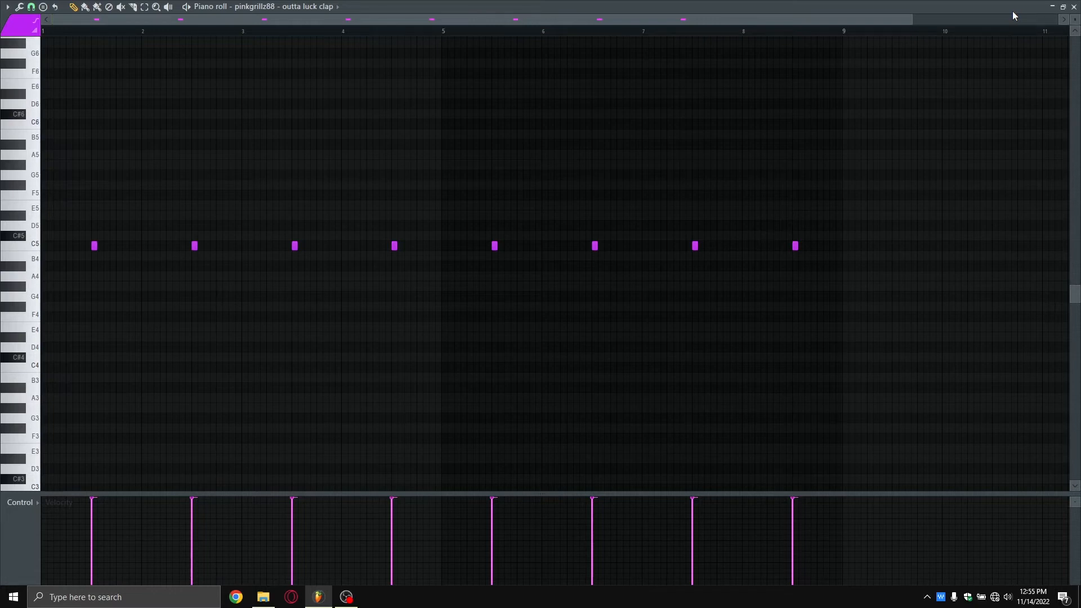
# - Set the snap to 1/4 step in the maximized "two - chase hh" piano roll and return to the playlist
pyautogui.press('space')
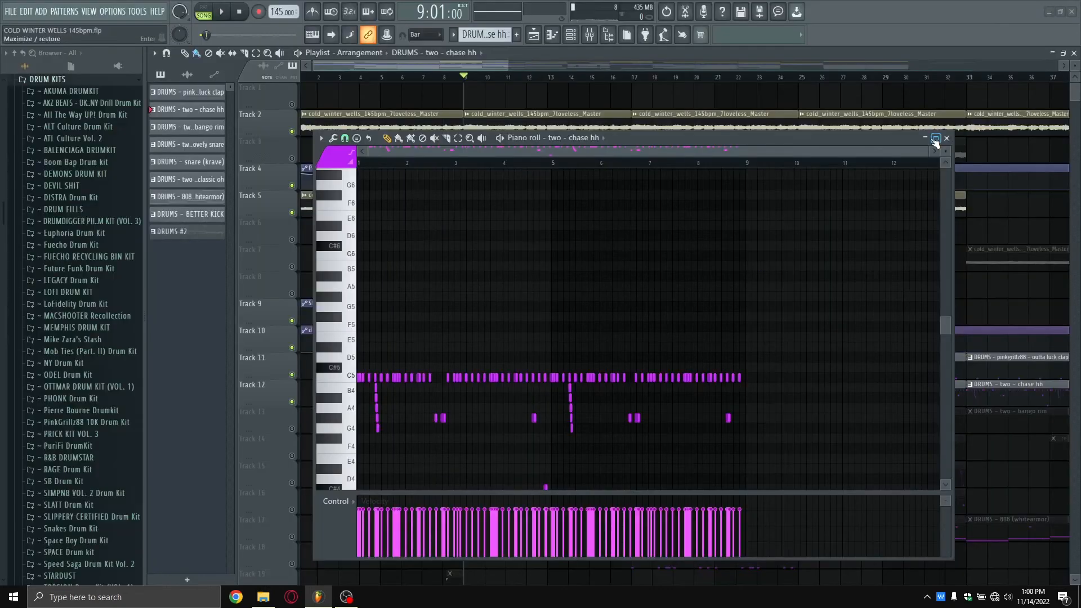
pyautogui.click(935, 138)
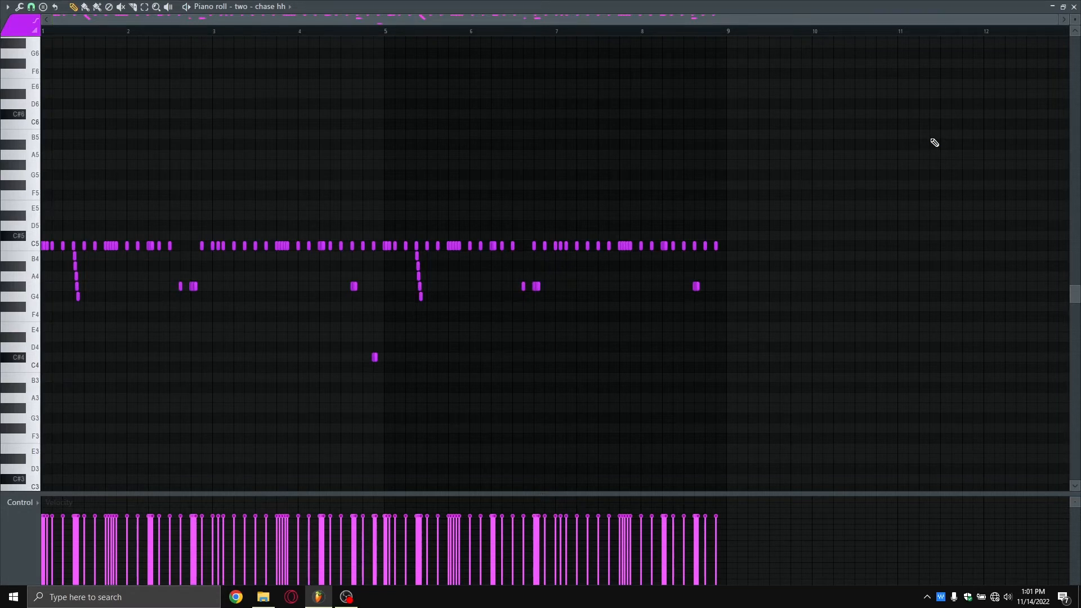
pyautogui.click(31, 7)
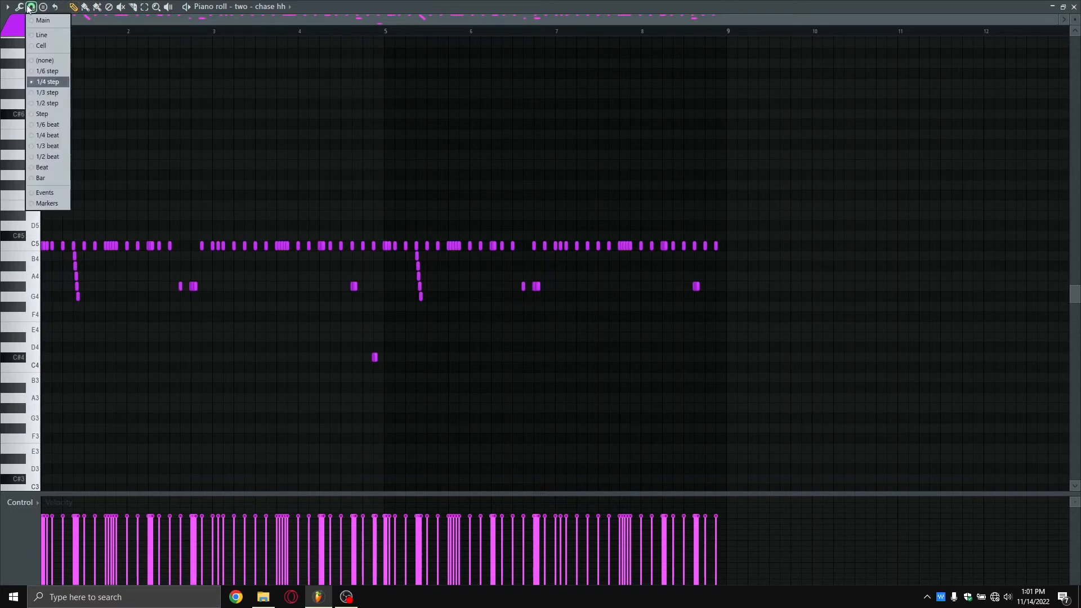
pyautogui.click(48, 79)
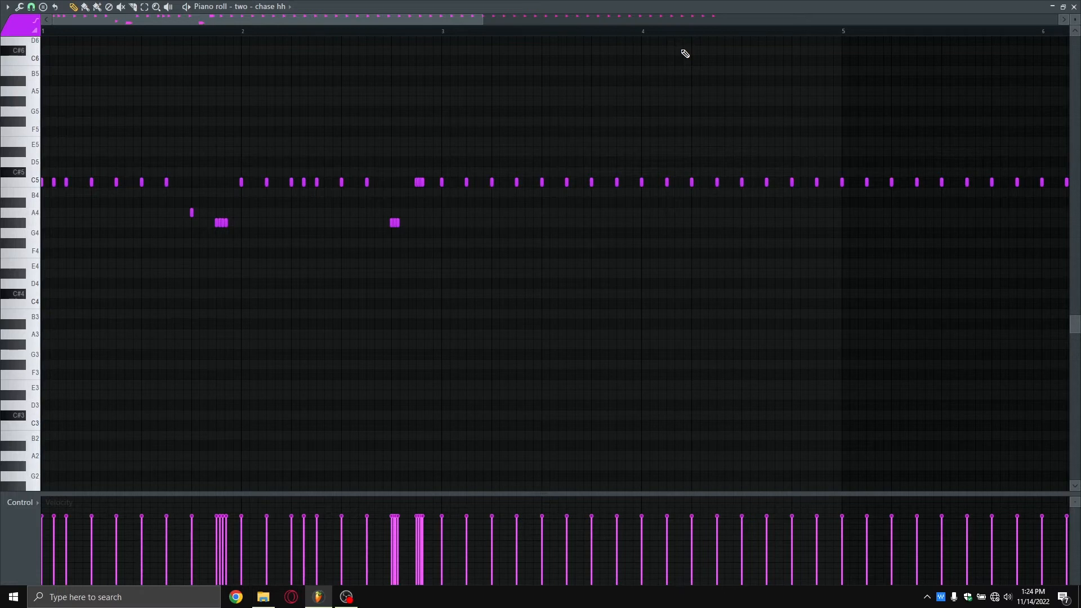
pyautogui.click(1052, 6)
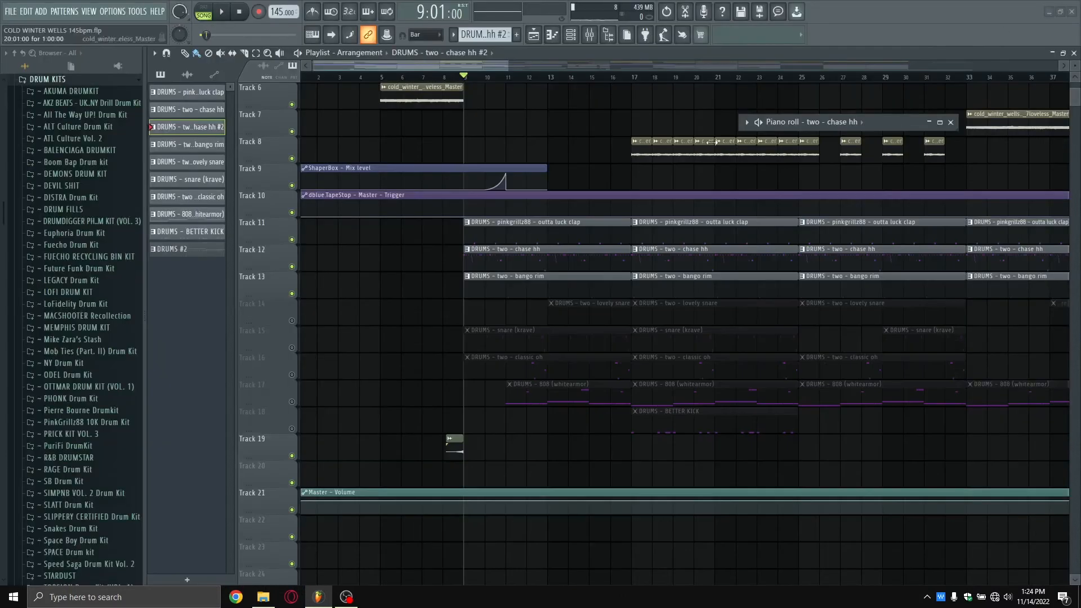
# - Fill the "two - chase hh" channel with a note on every 2 steps in the channel rack and return to the playlist
pyautogui.click(940, 121)
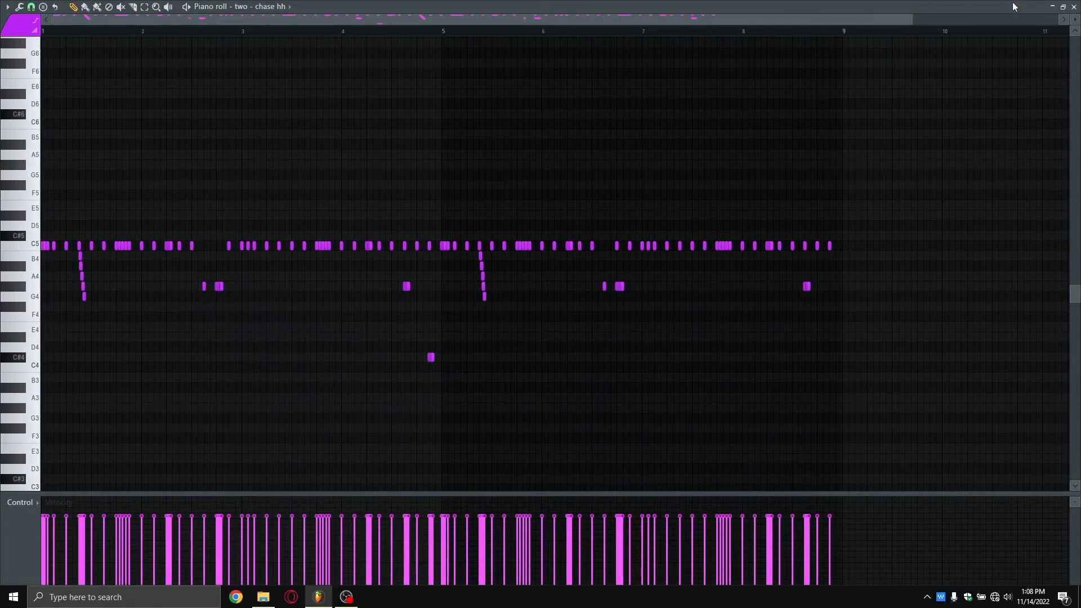
pyautogui.doubleClick(1012, 2)
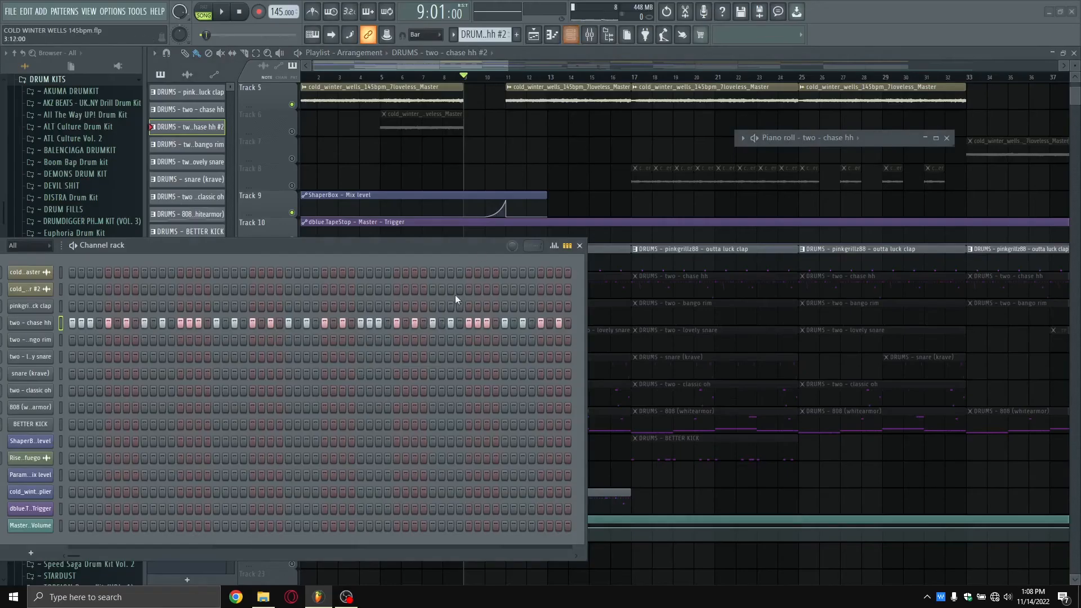
pyautogui.click(43, 327)
pyautogui.rightClick(44, 328)
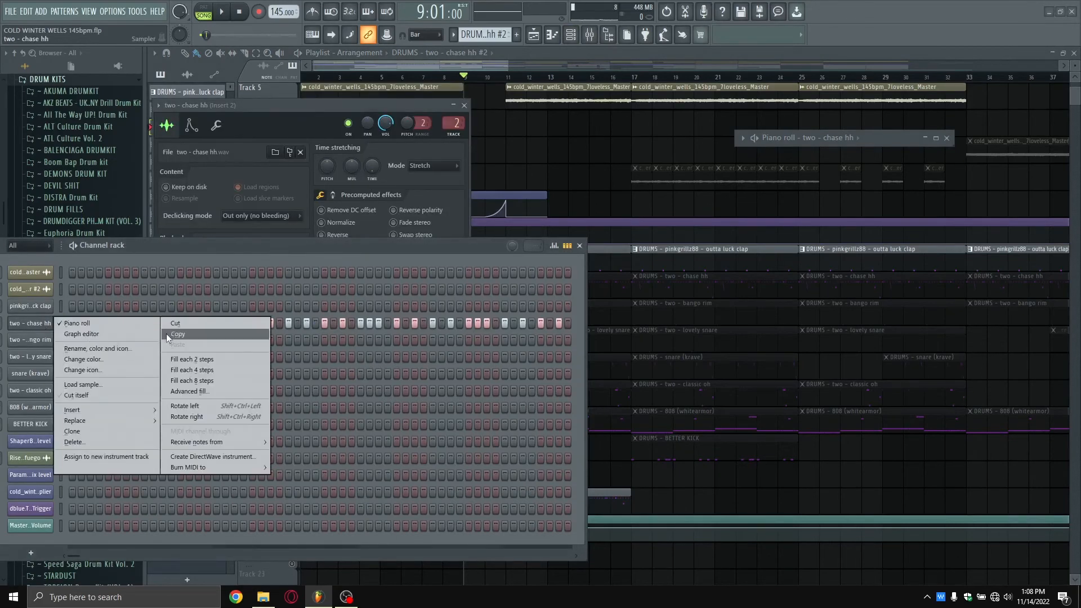
pyautogui.click(201, 355)
pyautogui.press('space')
pyautogui.click(464, 105)
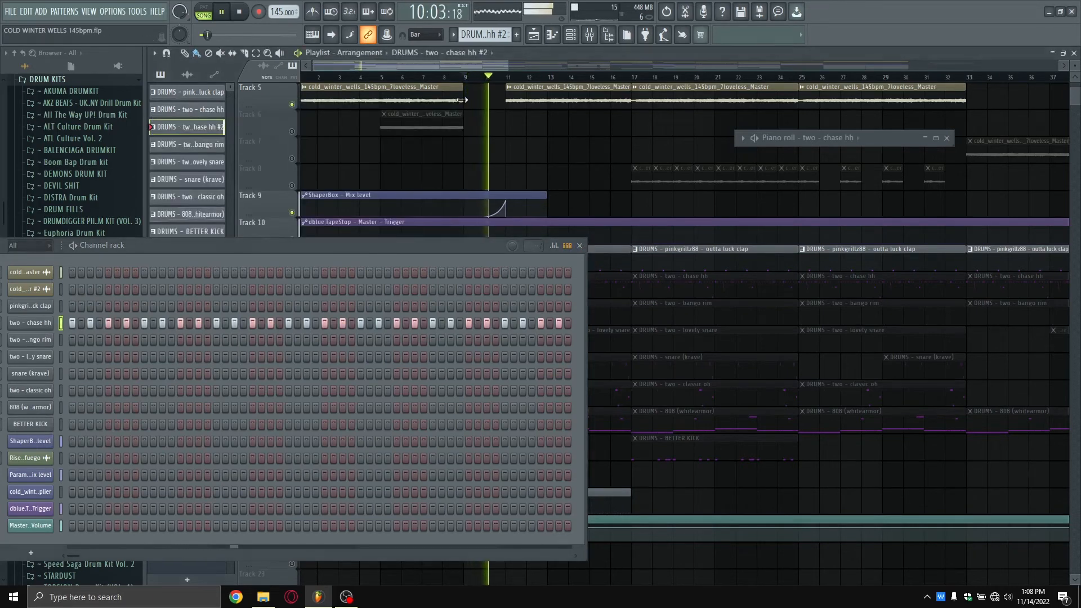
pyautogui.click(579, 245)
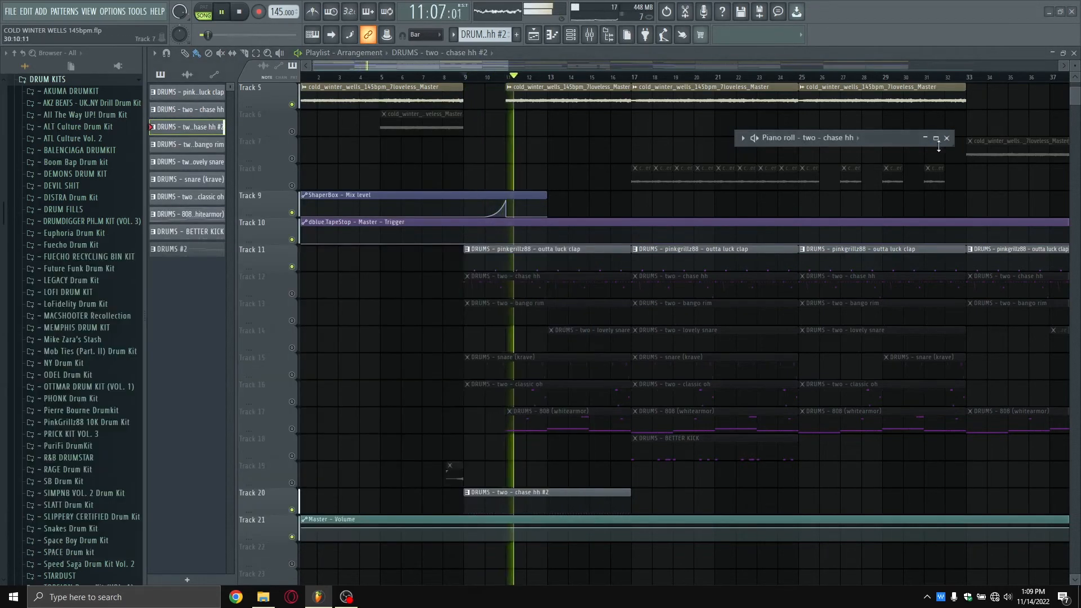
# - Open the "two - chase hh" pattern in the maximized piano roll and play back its start
pyautogui.click(936, 138)
pyautogui.press('space')
pyautogui.press('space')
pyautogui.scroll(1, 129, 34)
pyautogui.press('space')
pyautogui.moveTo(255, 20); pyautogui.dragTo(68, 24)
pyautogui.scroll(2, 116, 27)
# - Add a short C5 note midway between the first two hi-hats of bar 1 and play it back
pyautogui.click(53, 246)
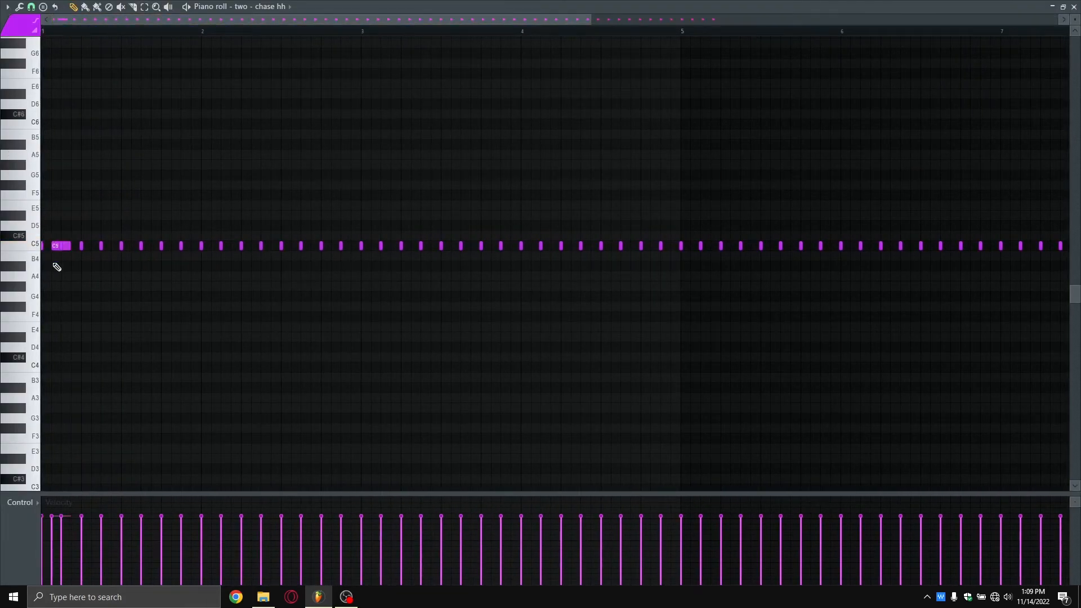
pyautogui.rightClick(56, 246)
pyautogui.click(32, 7)
pyautogui.click(39, 60)
pyautogui.click(49, 246)
pyautogui.rightClick(50, 247)
pyautogui.press('space')
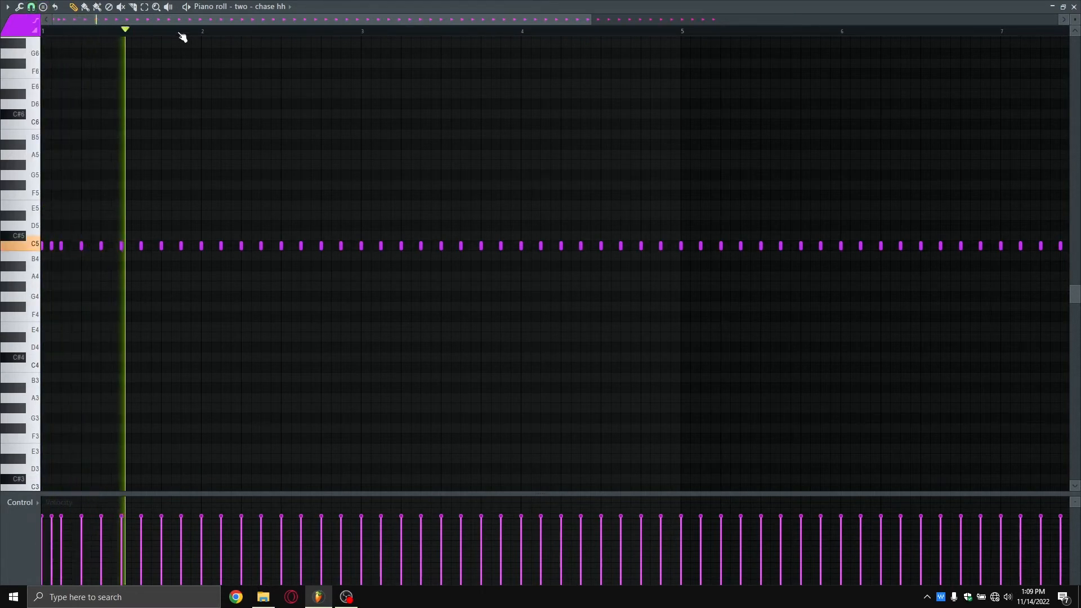
# - Replace the C5 hi-hat on beat 4 of bar 1 with an A4 note
pyautogui.scroll(2, 184, 31)
pyautogui.press('space')
pyautogui.scroll(-2, 173, 48)
pyautogui.scroll(1, 193, 202)
pyautogui.scroll(-1, 218, 34)
pyautogui.press('space')
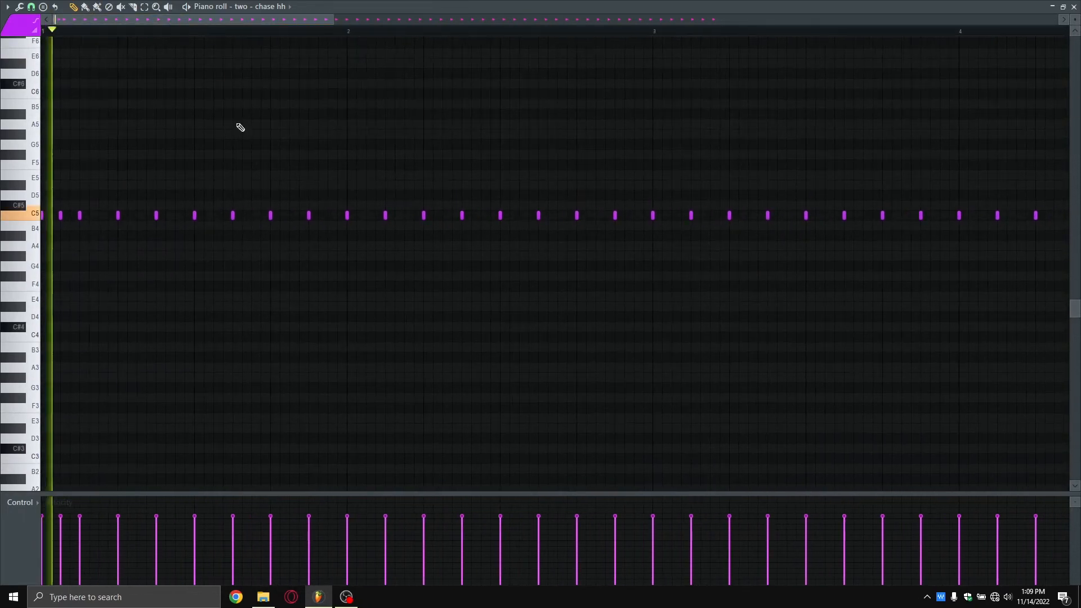
pyautogui.rightClick(271, 216)
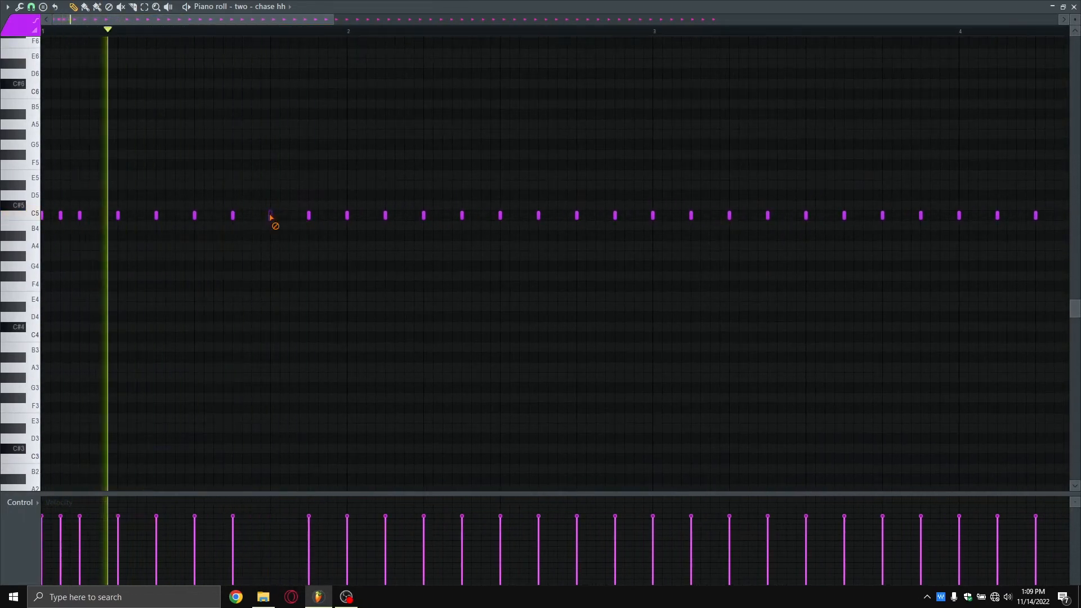
pyautogui.click(272, 246)
pyautogui.press('space')
# - Replace the last C5 hi-hat of bar 1 with a roll of five closely spaced G#4 notes
pyautogui.rightClick(307, 217)
pyautogui.click(307, 257)
pyautogui.rightClick(305, 257)
pyautogui.press('space')
pyautogui.click(309, 257)
pyautogui.click(319, 256)
pyautogui.click(328, 257)
pyautogui.click(338, 257)
pyautogui.scroll(-2, 437, 33)
pyautogui.press('space')
pyautogui.press('space')
pyautogui.scroll(4, 229, 33)
pyautogui.click(234, 266)
pyautogui.rightClick(221, 265)
pyautogui.click(222, 256)
pyautogui.click(257, 257)
pyautogui.rightClick(310, 256)
pyautogui.press('space')
# - Add a C5 note midway between the hi-hat on beat 2 of bar 2 and the one following it
pyautogui.scroll(-3, 381, 34)
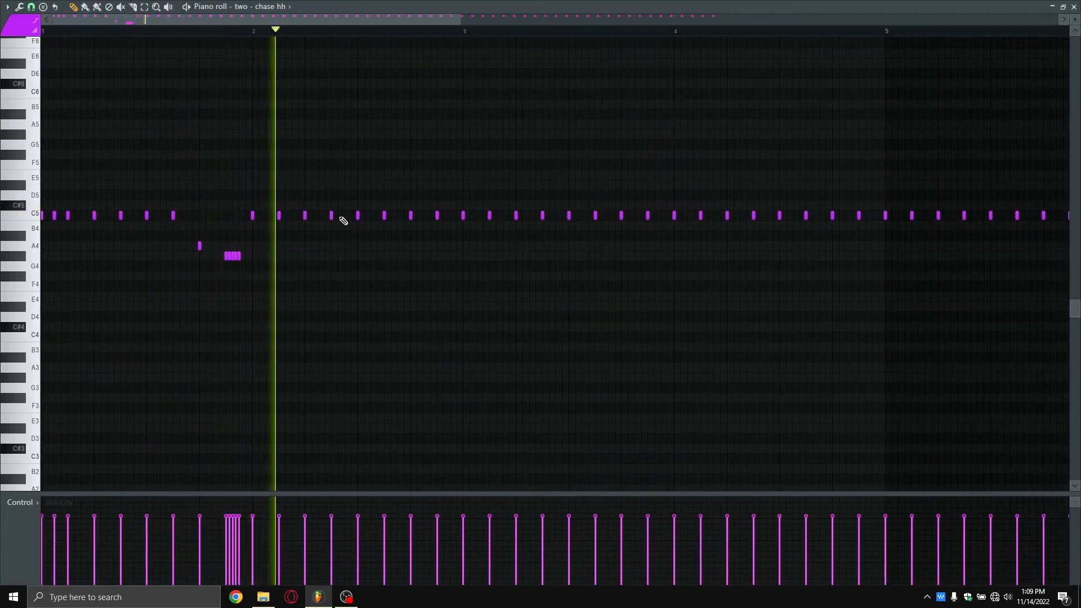
pyautogui.click(318, 215)
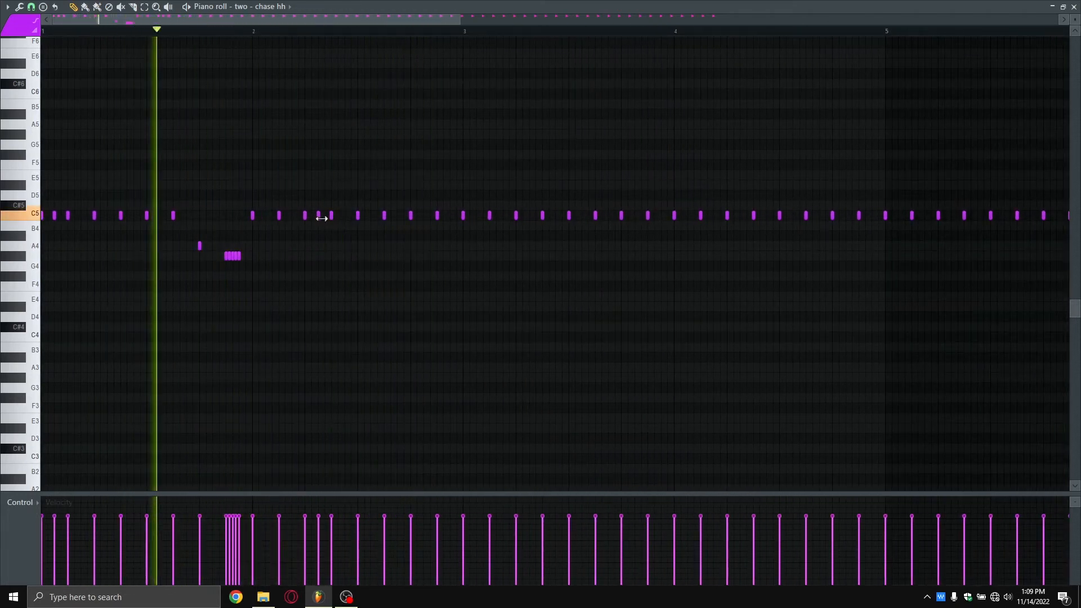
pyautogui.press('space')
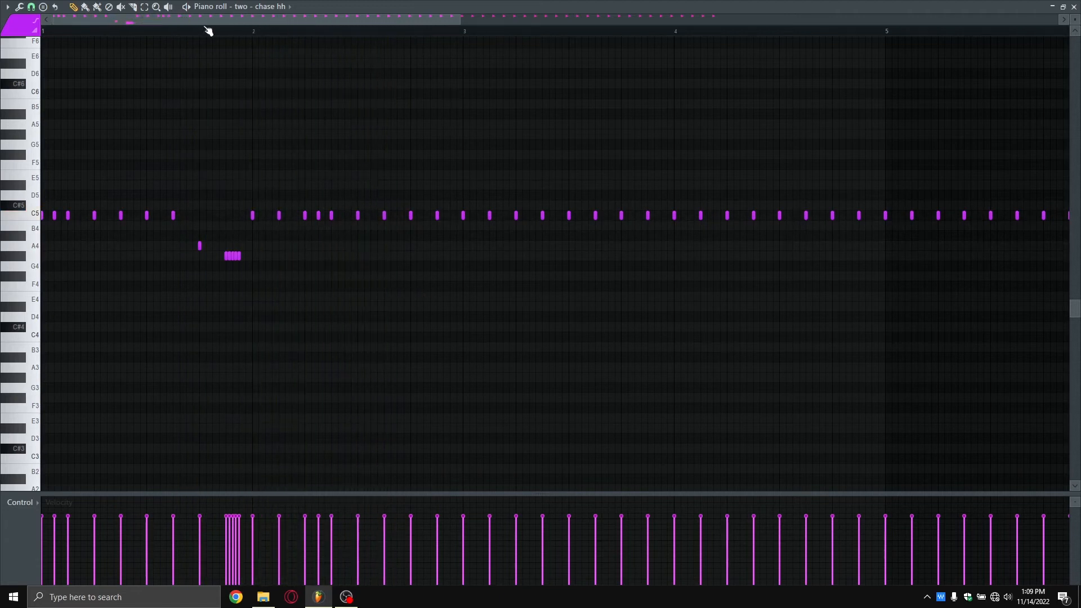
# - Set the snap to 1/6 beat and lower the hi-hat on beat 4 of bar 2 to G#4
pyautogui.click(32, 7)
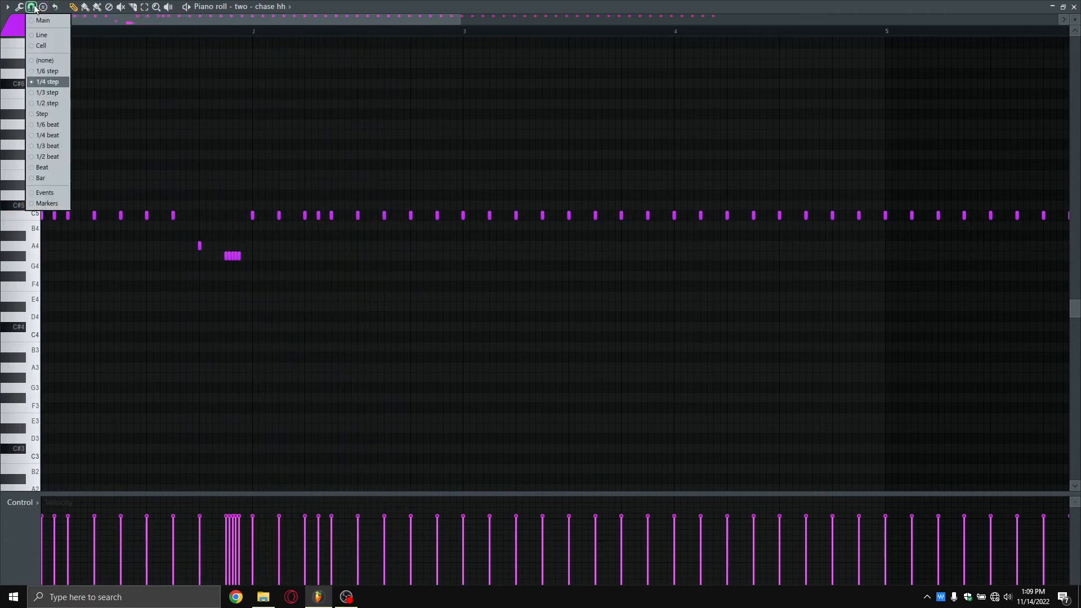
pyautogui.click(54, 125)
pyautogui.press('space')
pyautogui.scroll(3, 367, 32)
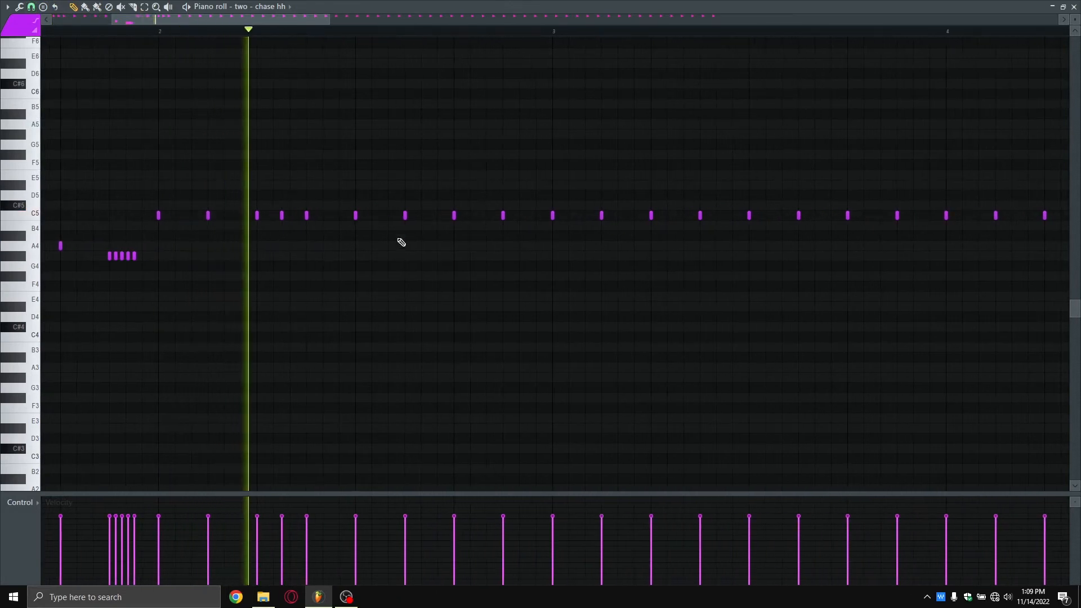
pyautogui.press('space')
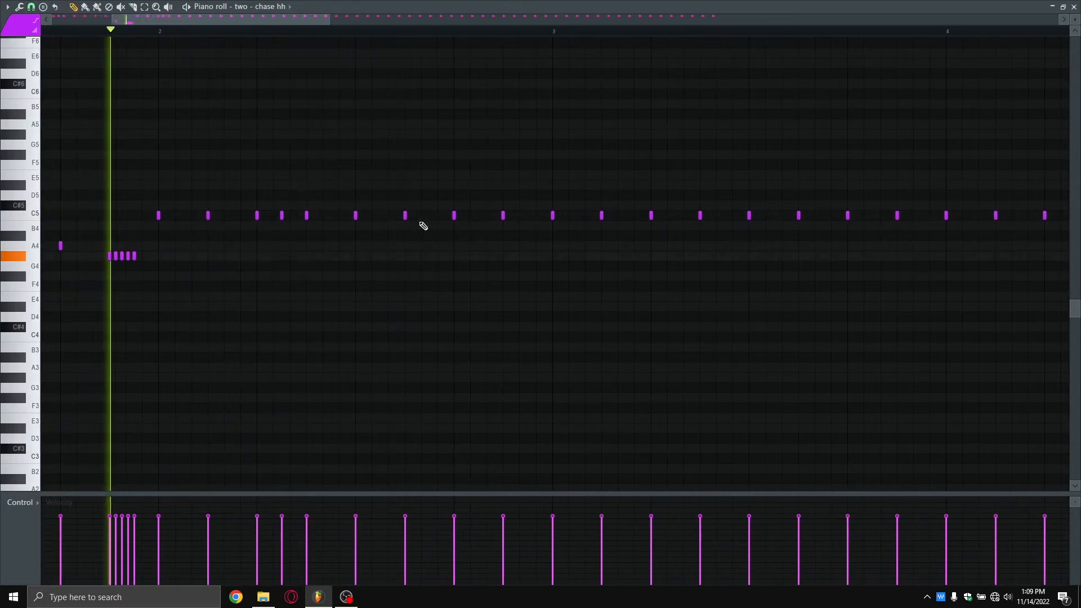
pyautogui.moveTo(455, 216); pyautogui.dragTo(458, 257)
pyautogui.press('space')
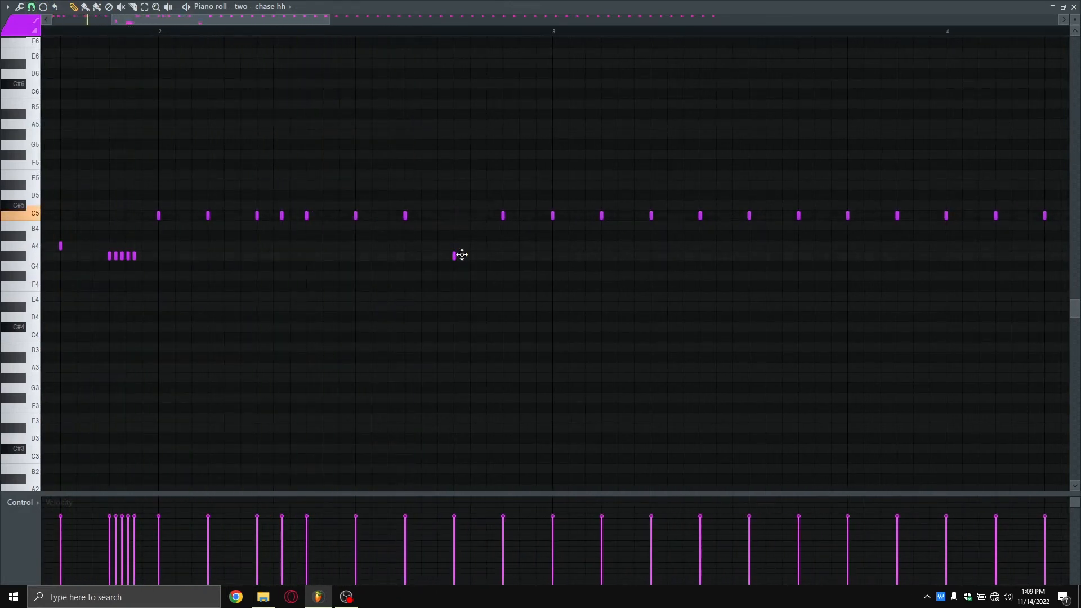
# - Set the snap to 1/6 step and add three G#4 notes right after the one on beat 4 of bar 2
pyautogui.scroll(3, 468, 33)
pyautogui.click(30, 7)
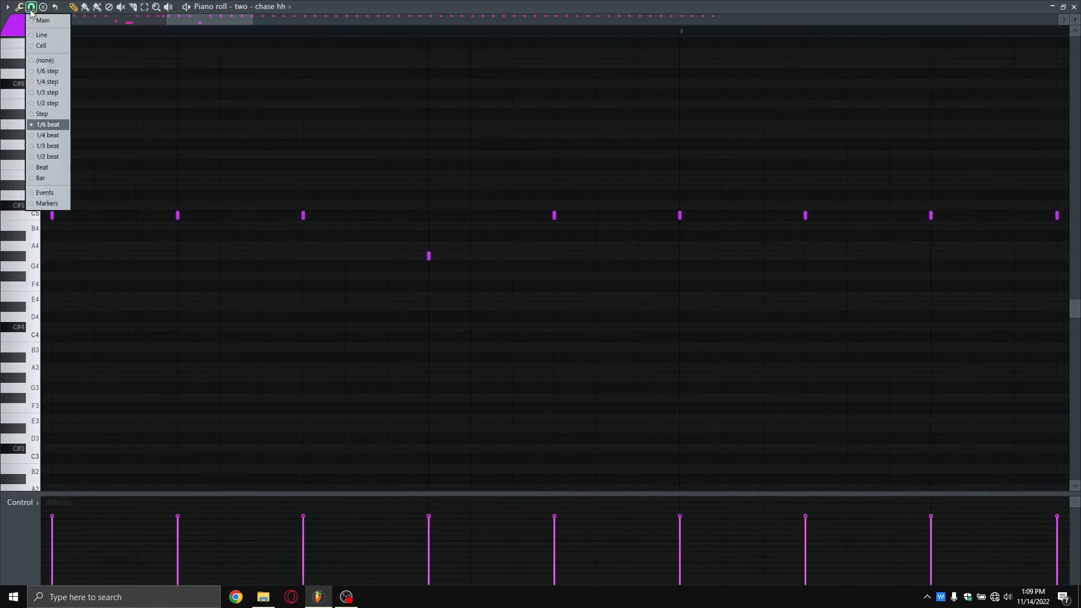
pyautogui.click(51, 71)
pyautogui.click(439, 256)
pyautogui.click(449, 256)
pyautogui.click(461, 256)
pyautogui.press('space')
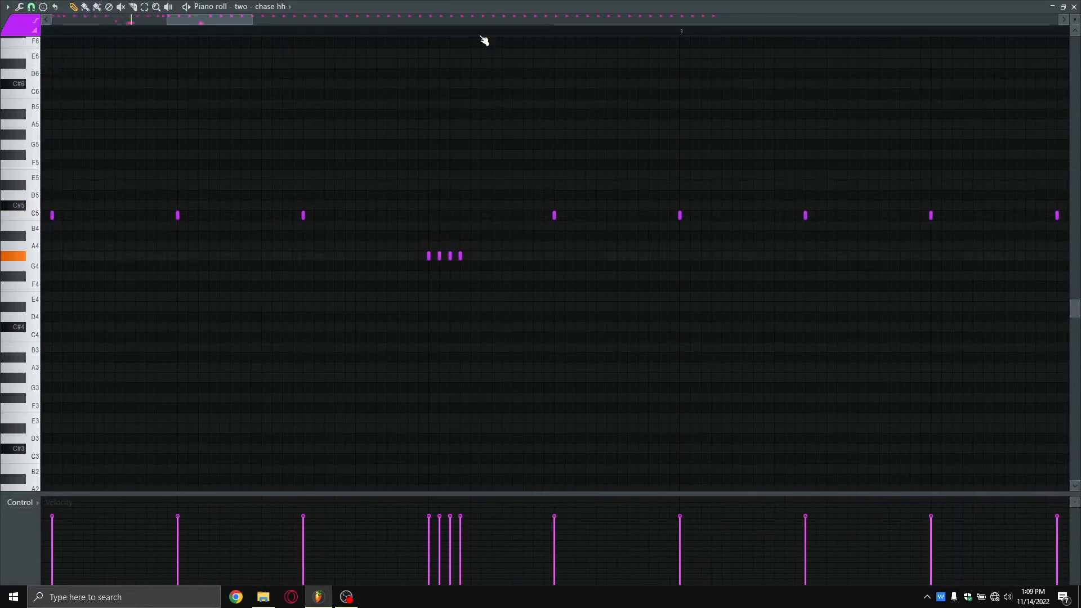
# - Add three C5 notes right after the last hi-hat of bar 2 to form a four-note roll
pyautogui.scroll(-4, 482, 35)
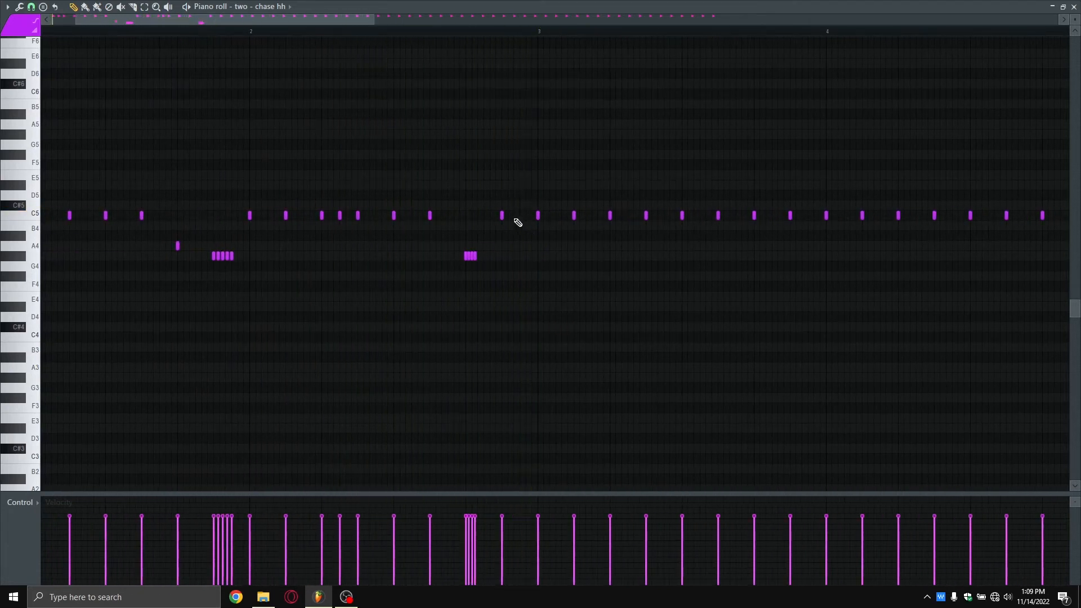
pyautogui.scroll(4, 535, 34)
pyautogui.scroll(1, 642, 27)
pyautogui.click(551, 215)
pyautogui.click(560, 215)
pyautogui.click(578, 215)
pyautogui.click(569, 215)
pyautogui.rightClick(578, 215)
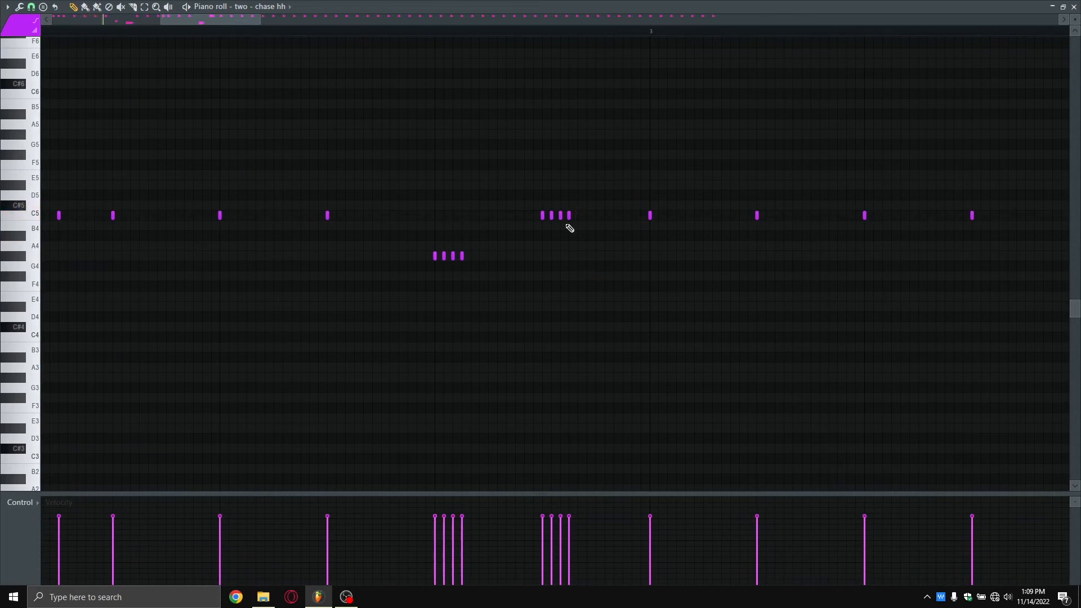
# - Play back the hi-hat pattern with its rolls and look over the remaining bars
pyautogui.scroll(-5, 560, 38)
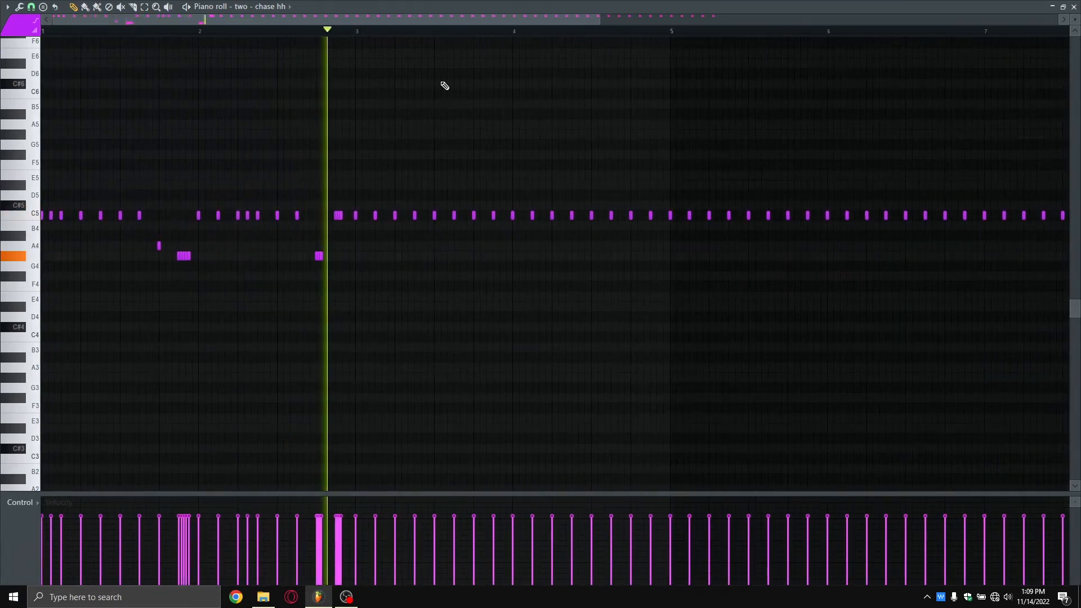
pyautogui.scroll(2, 510, 28)
pyautogui.scroll(-2, 512, 35)
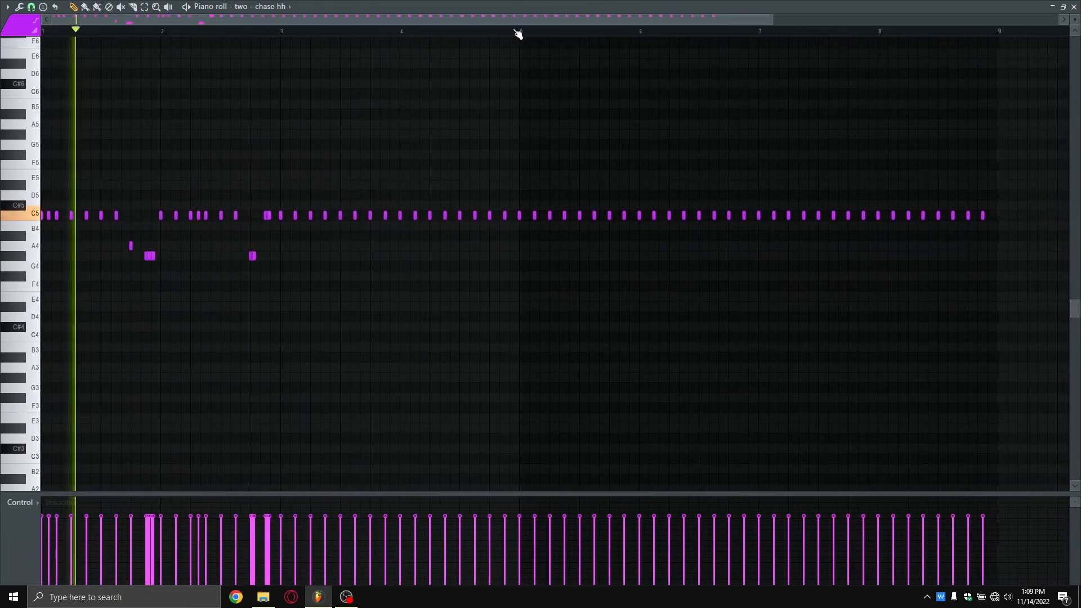
pyautogui.scroll(-1, 295, 302)
pyautogui.scroll(1, 307, 16)
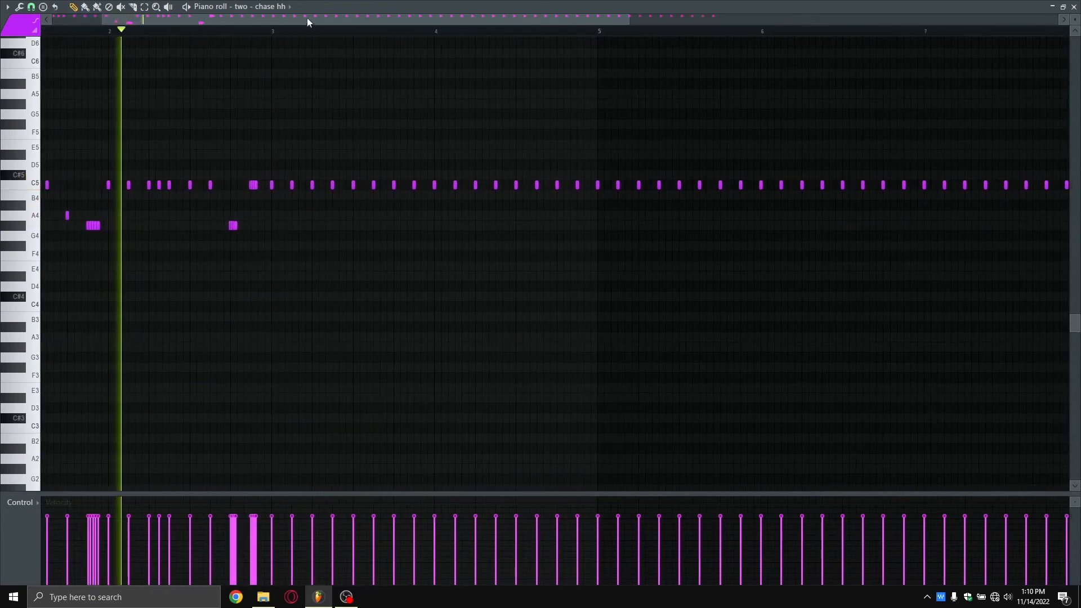
pyautogui.scroll(1, 313, 237)
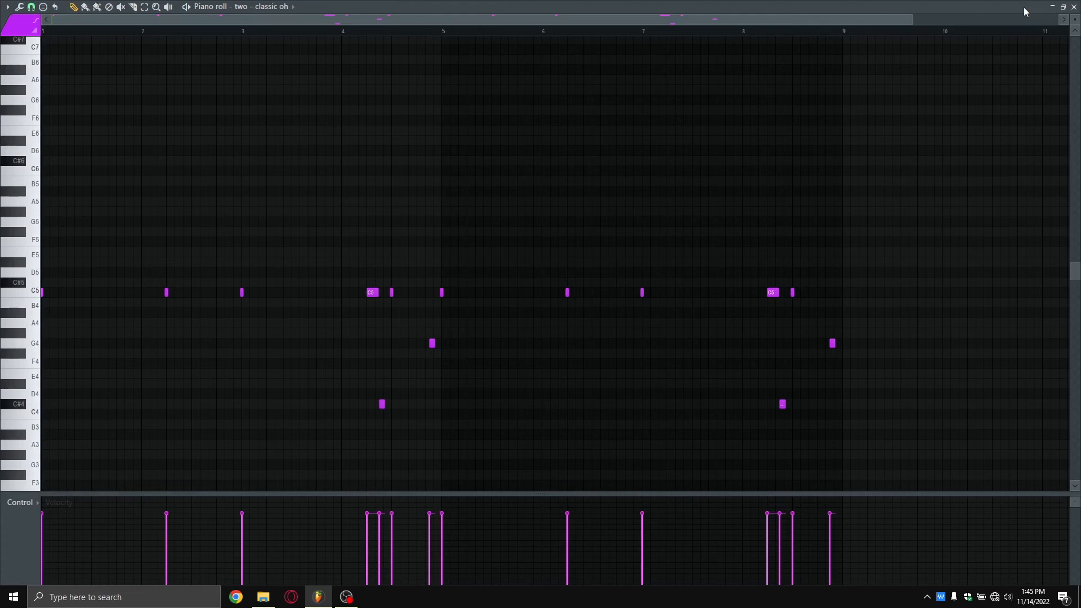
# - Mute playlist track 18 with the BETTER KICK pattern and open the "808 (whitearmor)" pattern in the maximized piano roll
pyautogui.press('Return')
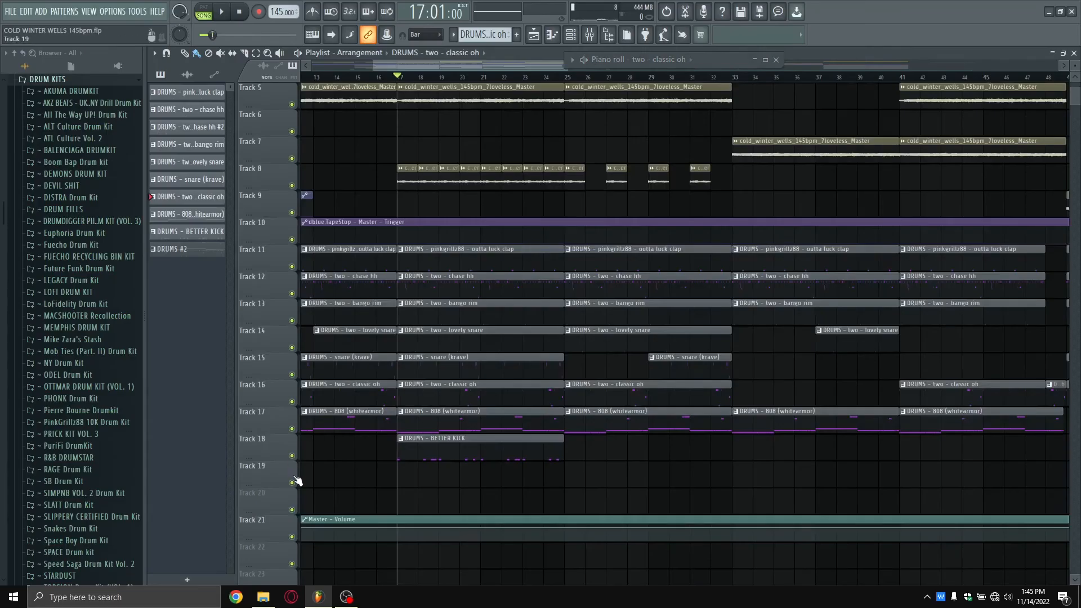
pyautogui.click(292, 455)
pyautogui.click(448, 424)
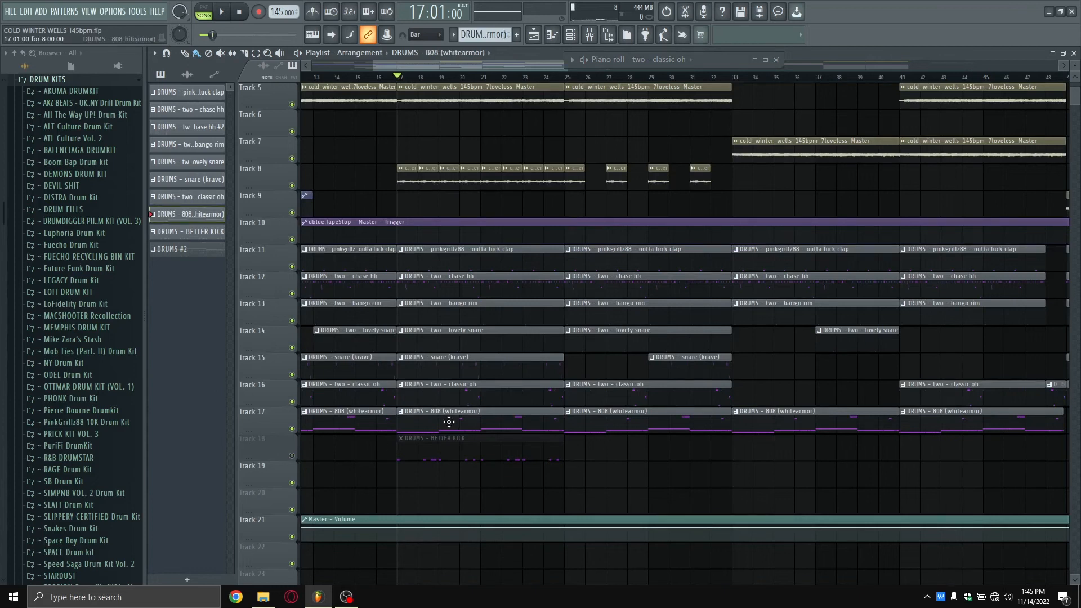
pyautogui.click(765, 59)
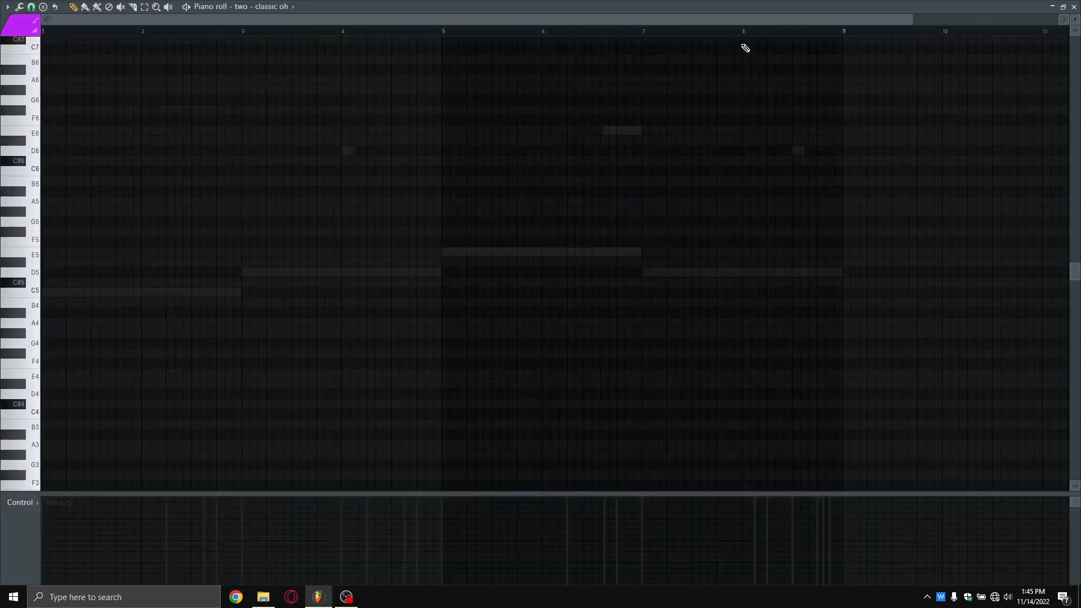
# - Examine and play the eight-bar 808 notes in the piano roll and return to the playlist
pyautogui.scroll(5, 730, 241)
pyautogui.scroll(-4, 730, 241)
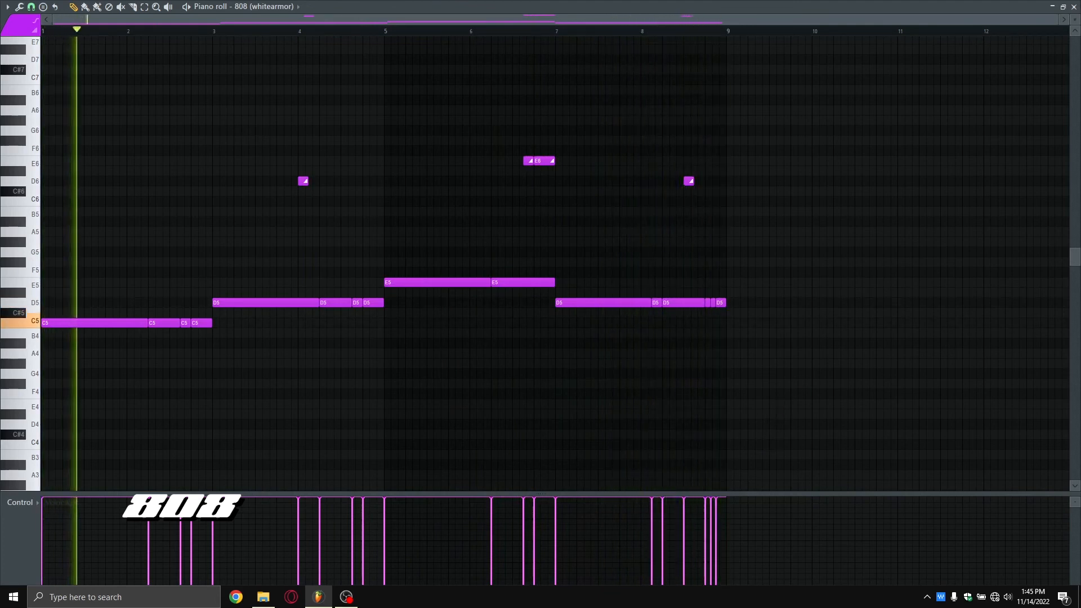
pyautogui.press('space')
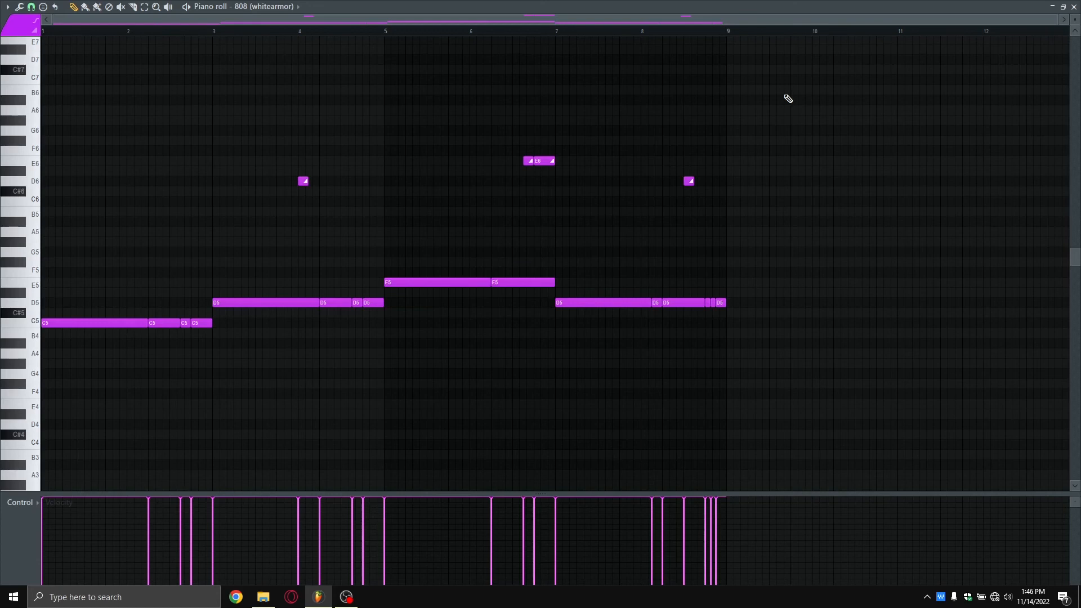
pyautogui.click(1052, 7)
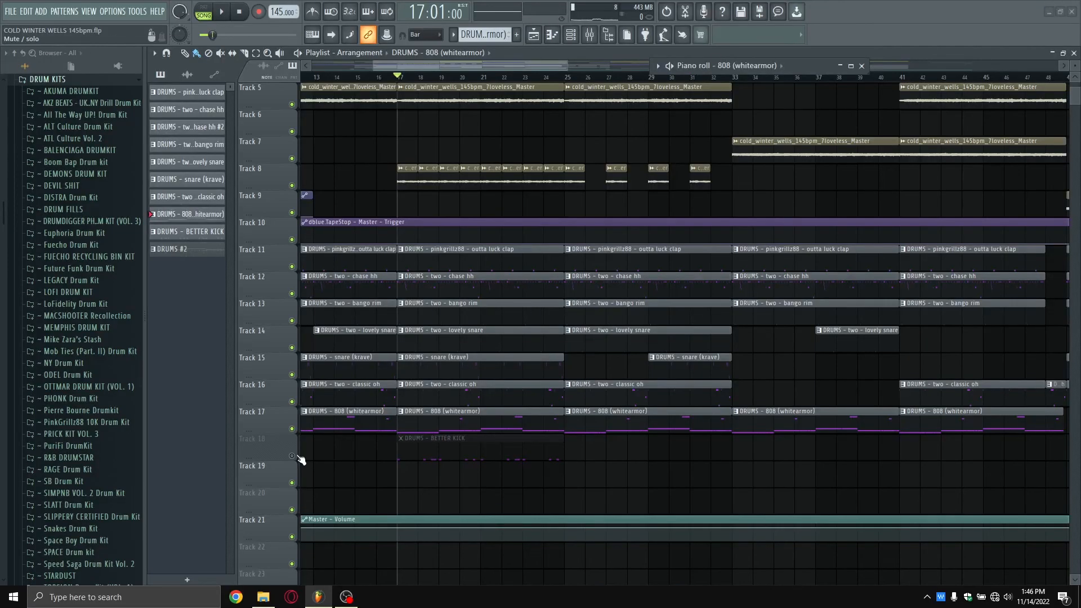
# - Unmute track 18 with the BETTER KICK pattern and play the arrangement from bar 17
pyautogui.click(293, 456)
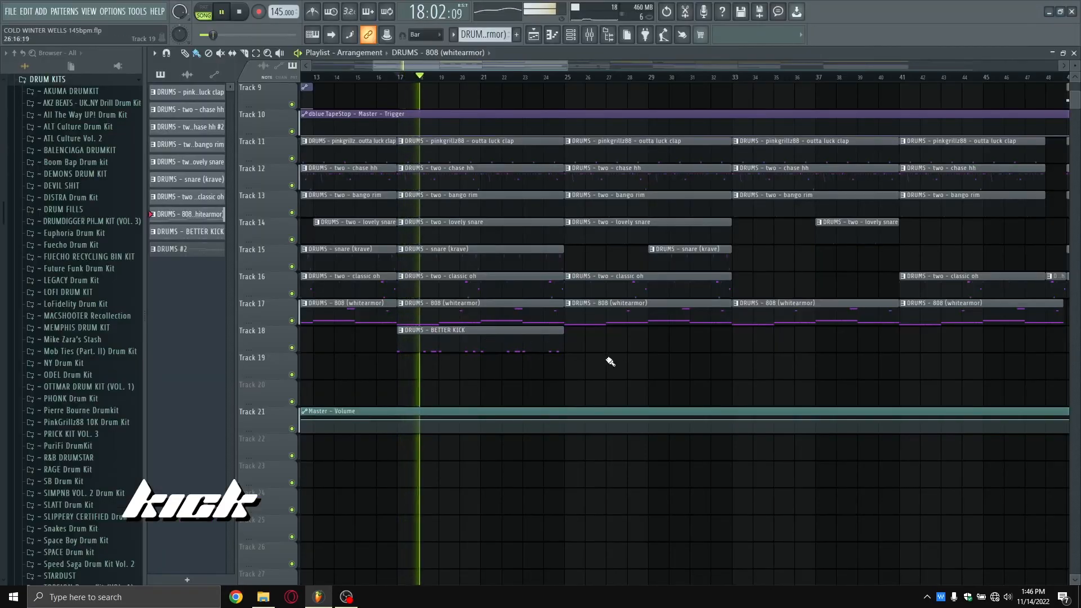
pyautogui.scroll(1, 636, 371)
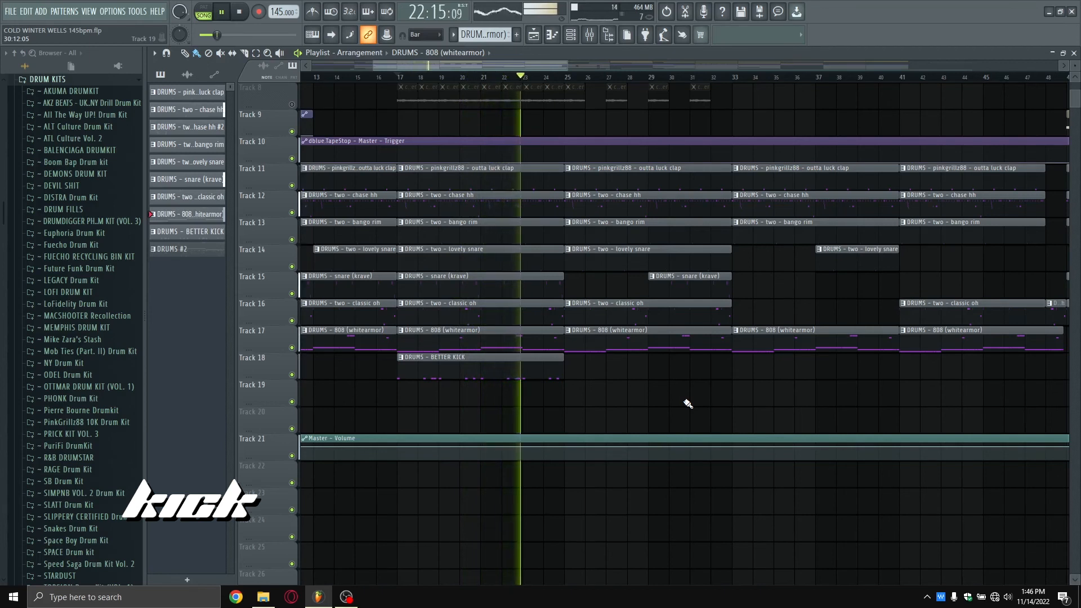
pyautogui.scroll(1, 695, 441)
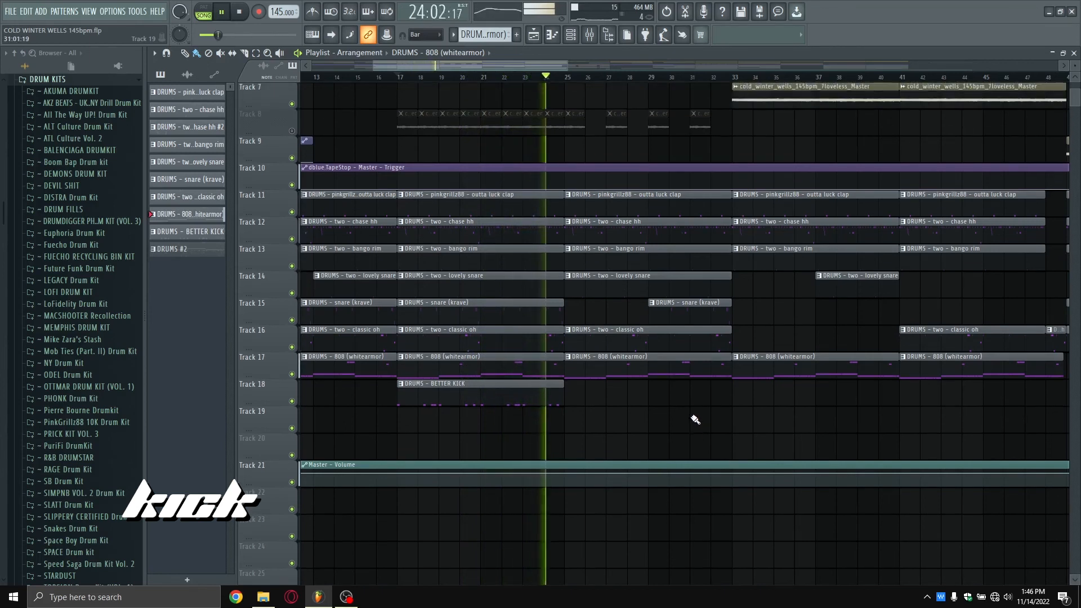
pyautogui.press('space')
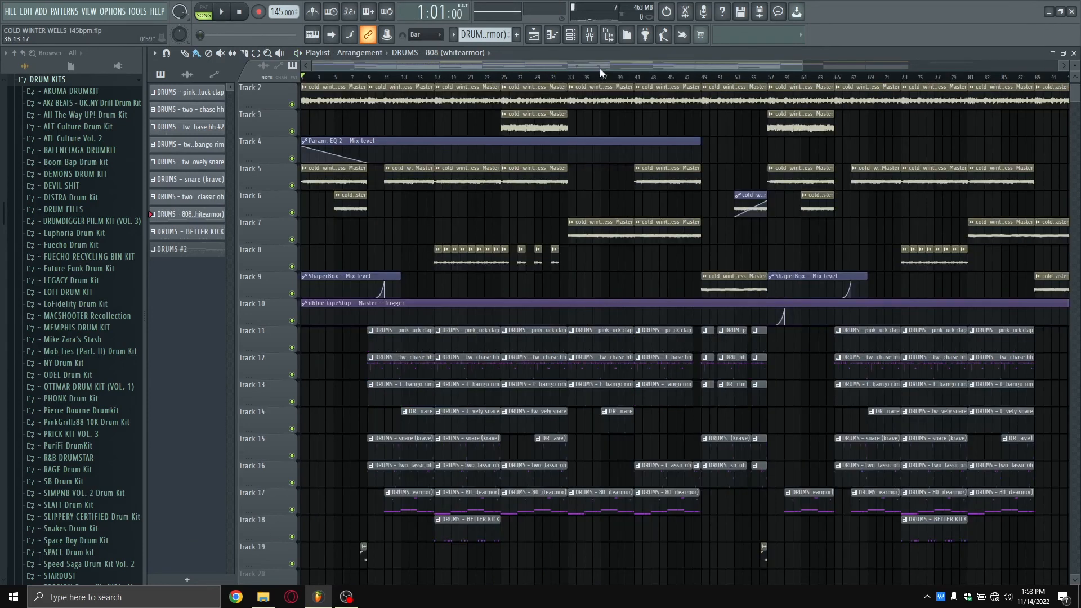